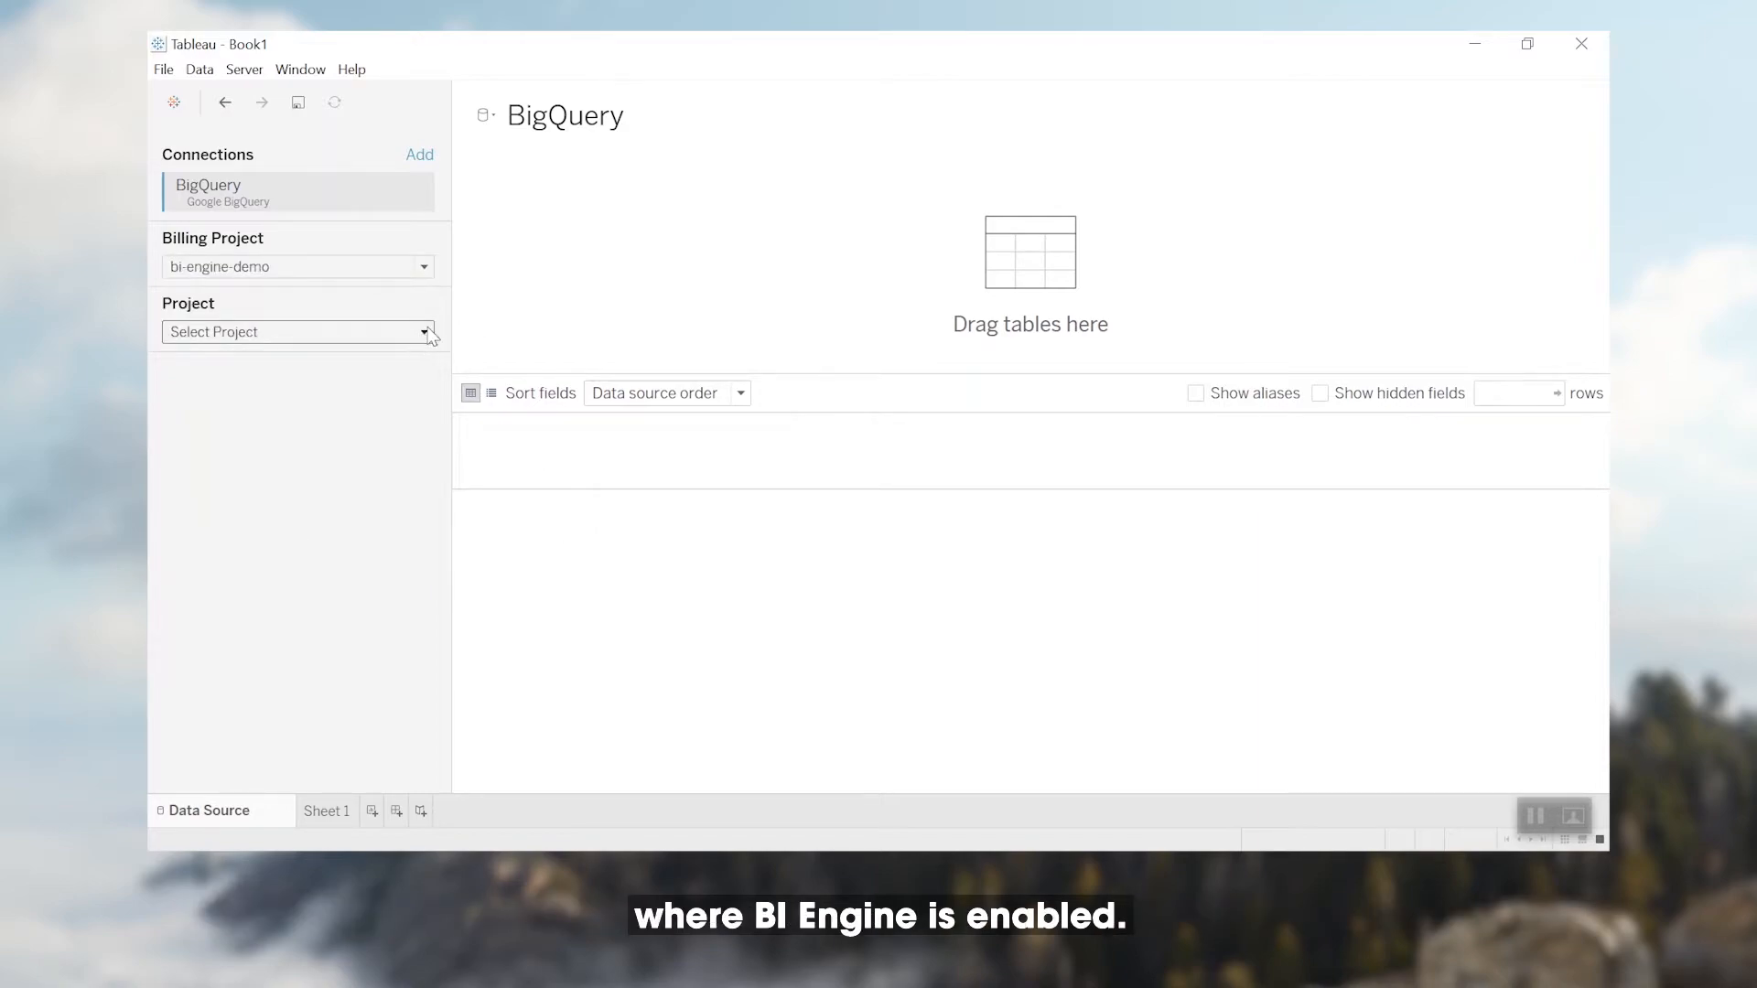
- Select the bi-engine-demo project and the tableaudemo dataset for the BigQuery connection
click(430, 331)
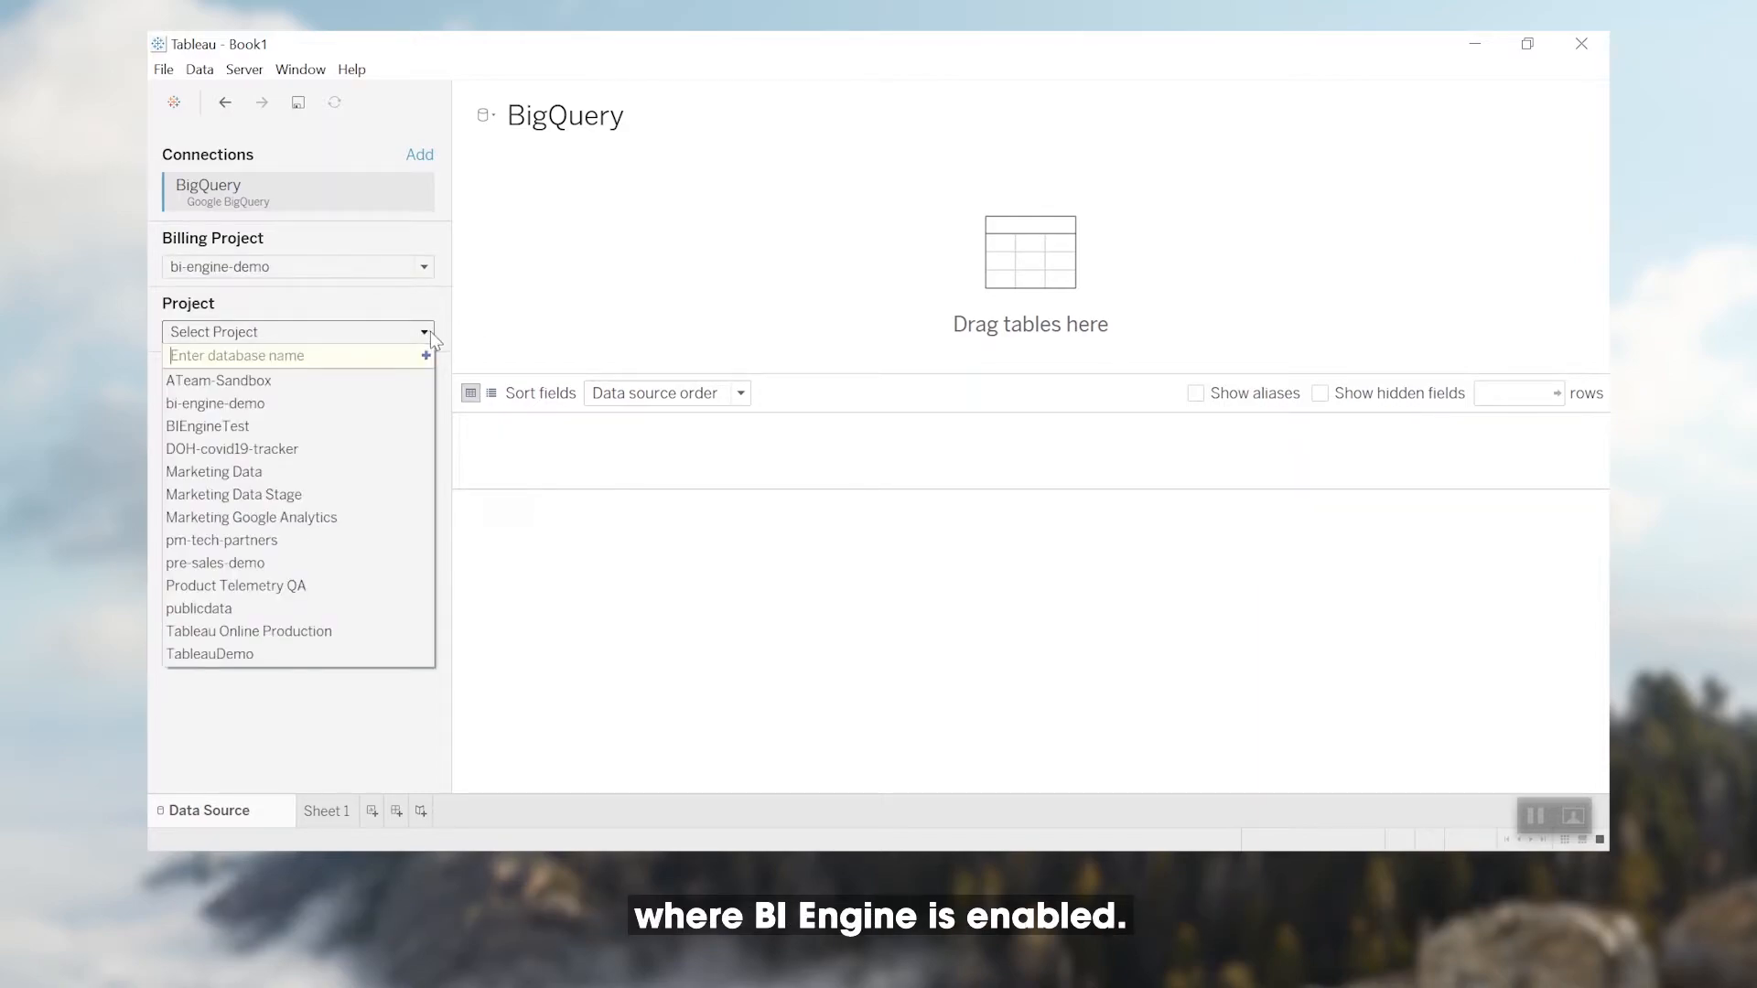
click(215, 404)
click(219, 399)
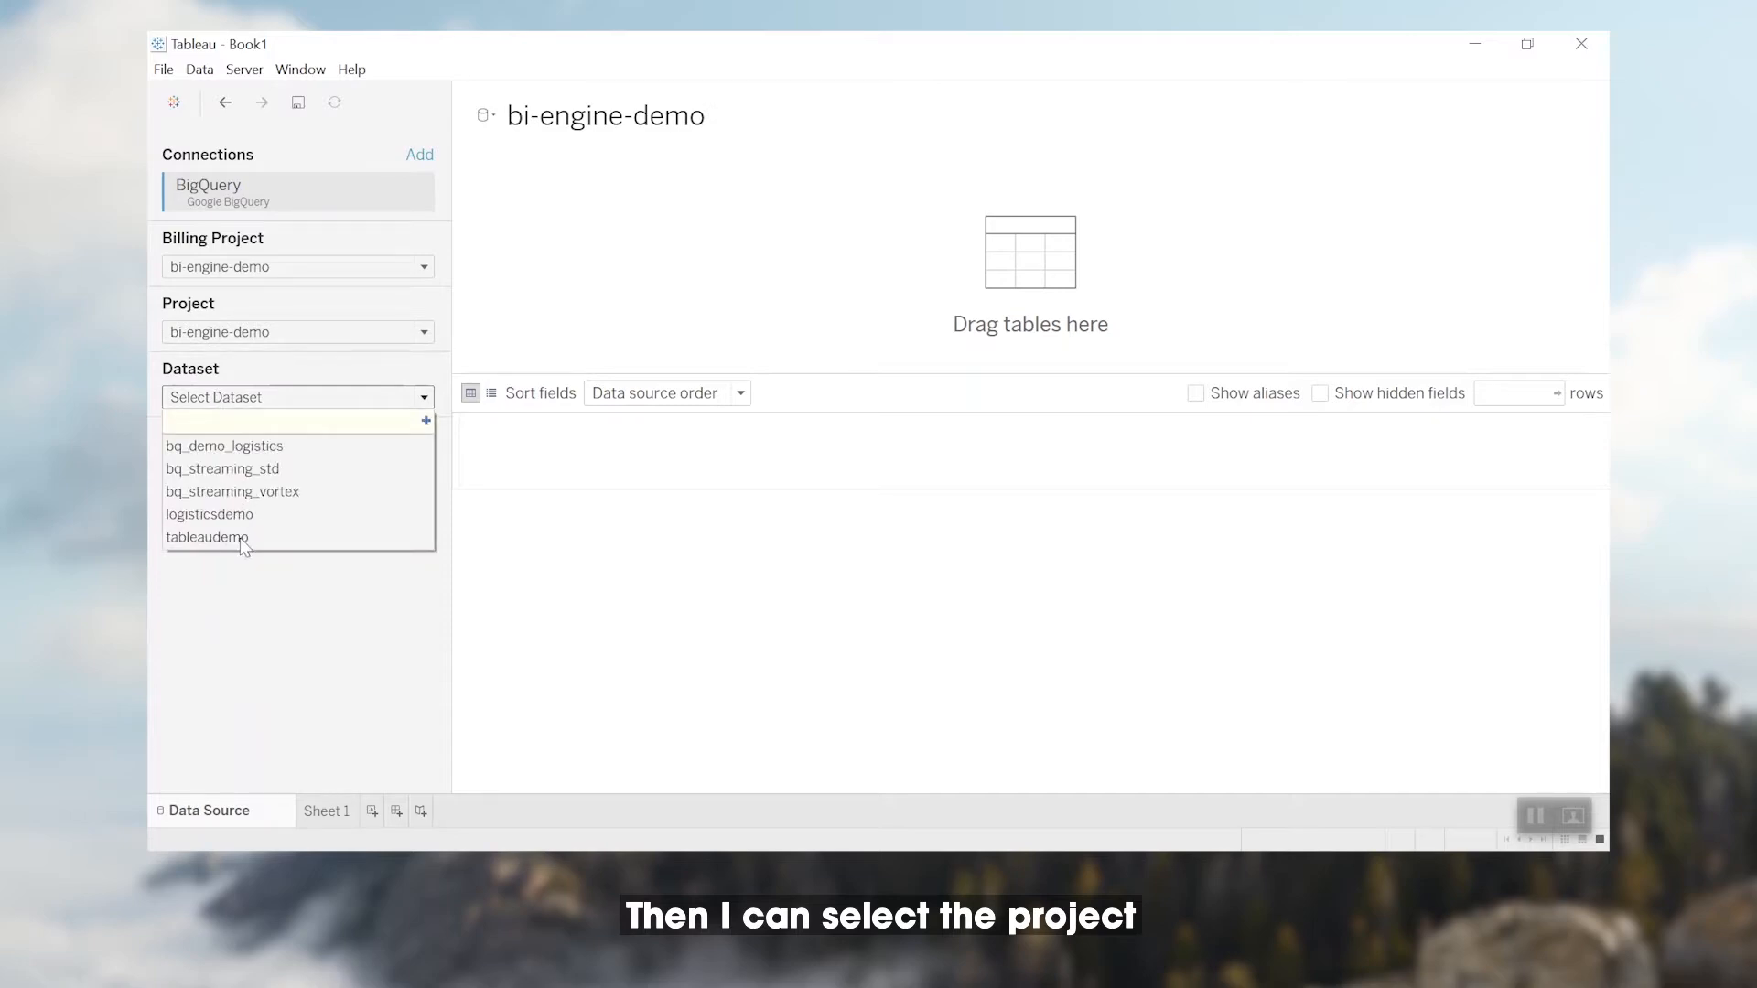
key(Return)
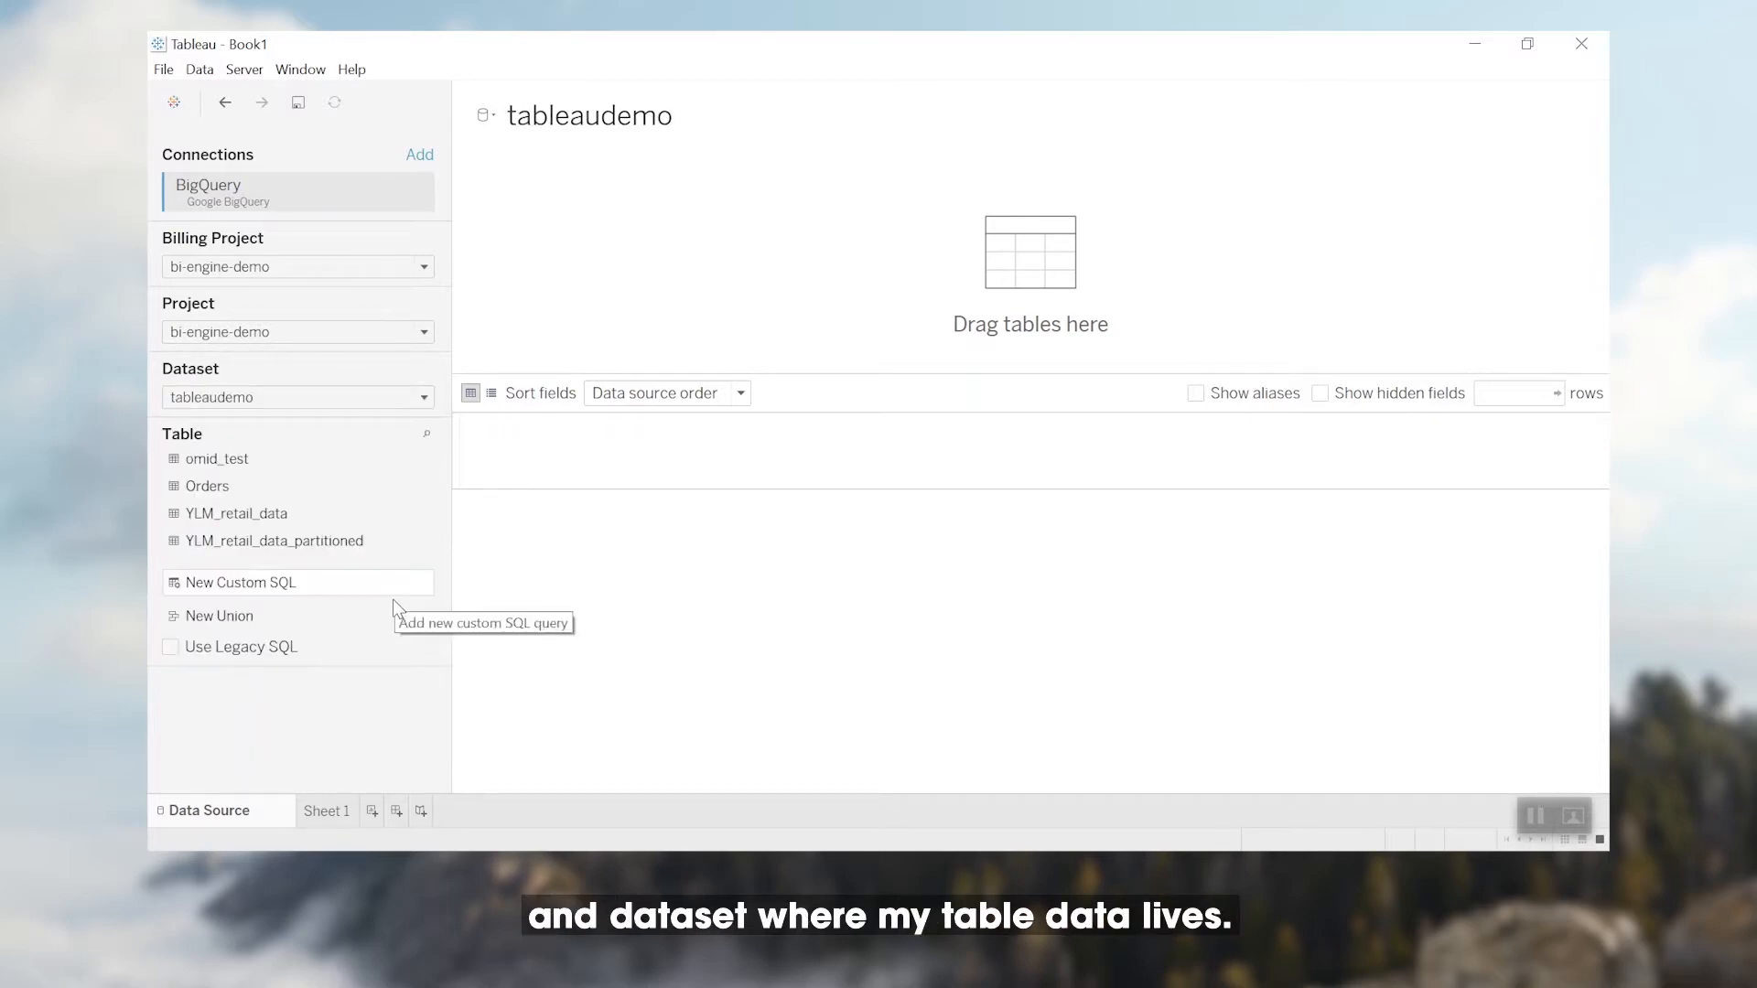
- Add the YLM_retail_data_partitioned table to the data source and chart its row count on Sheet 1
drag(244, 545, 701, 447)
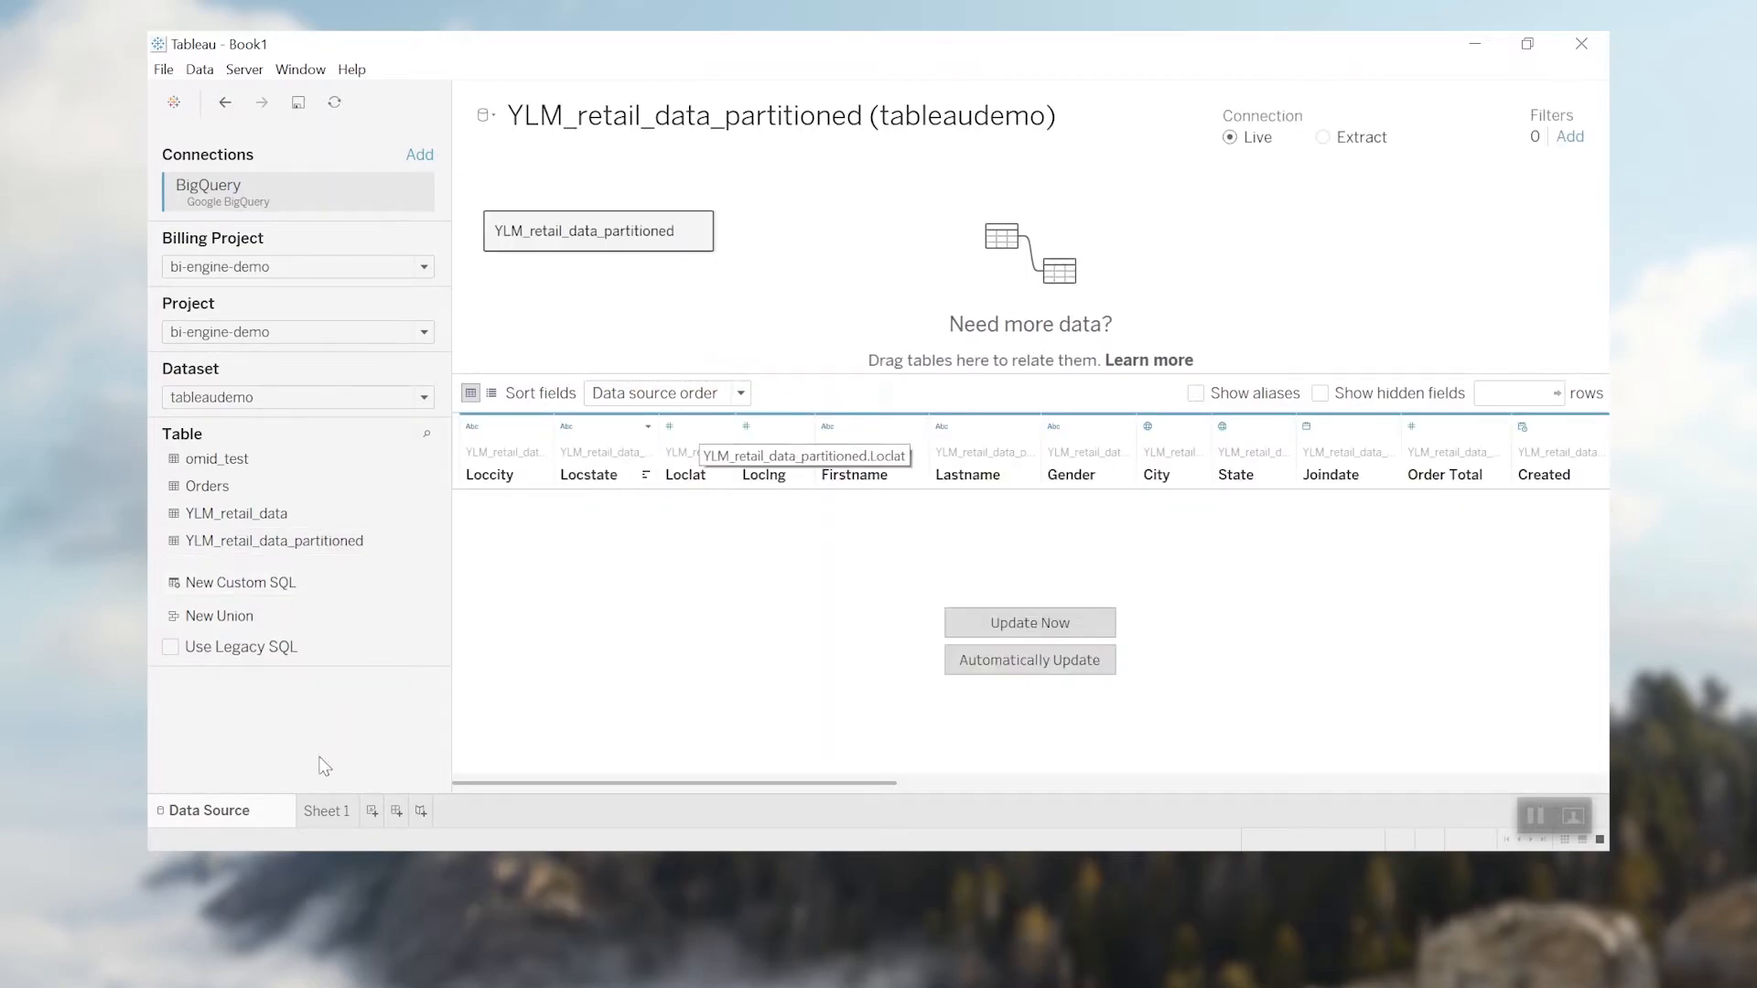
click(326, 811)
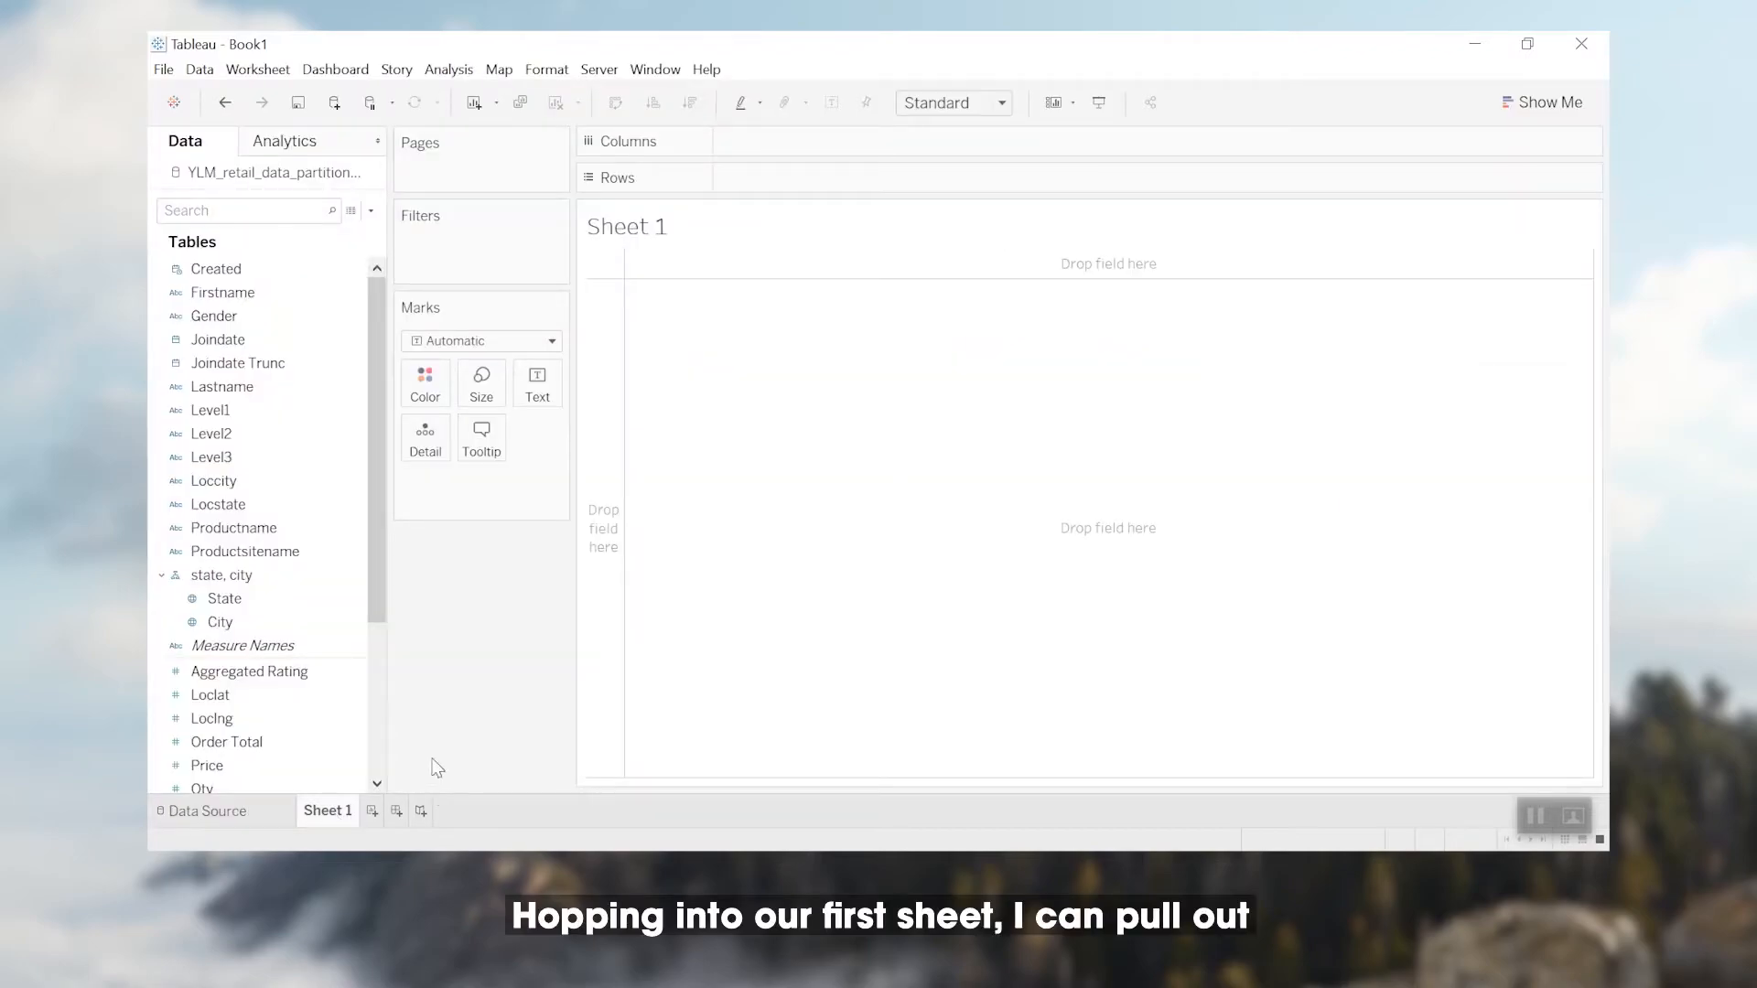
drag(373, 596, 373, 747)
mouse_move(274, 743)
mouse_down()
mouse_move(318, 756)
mouse_move(600, 588)
mouse_move(643, 619)
mouse_up()
mouse_move(679, 593)
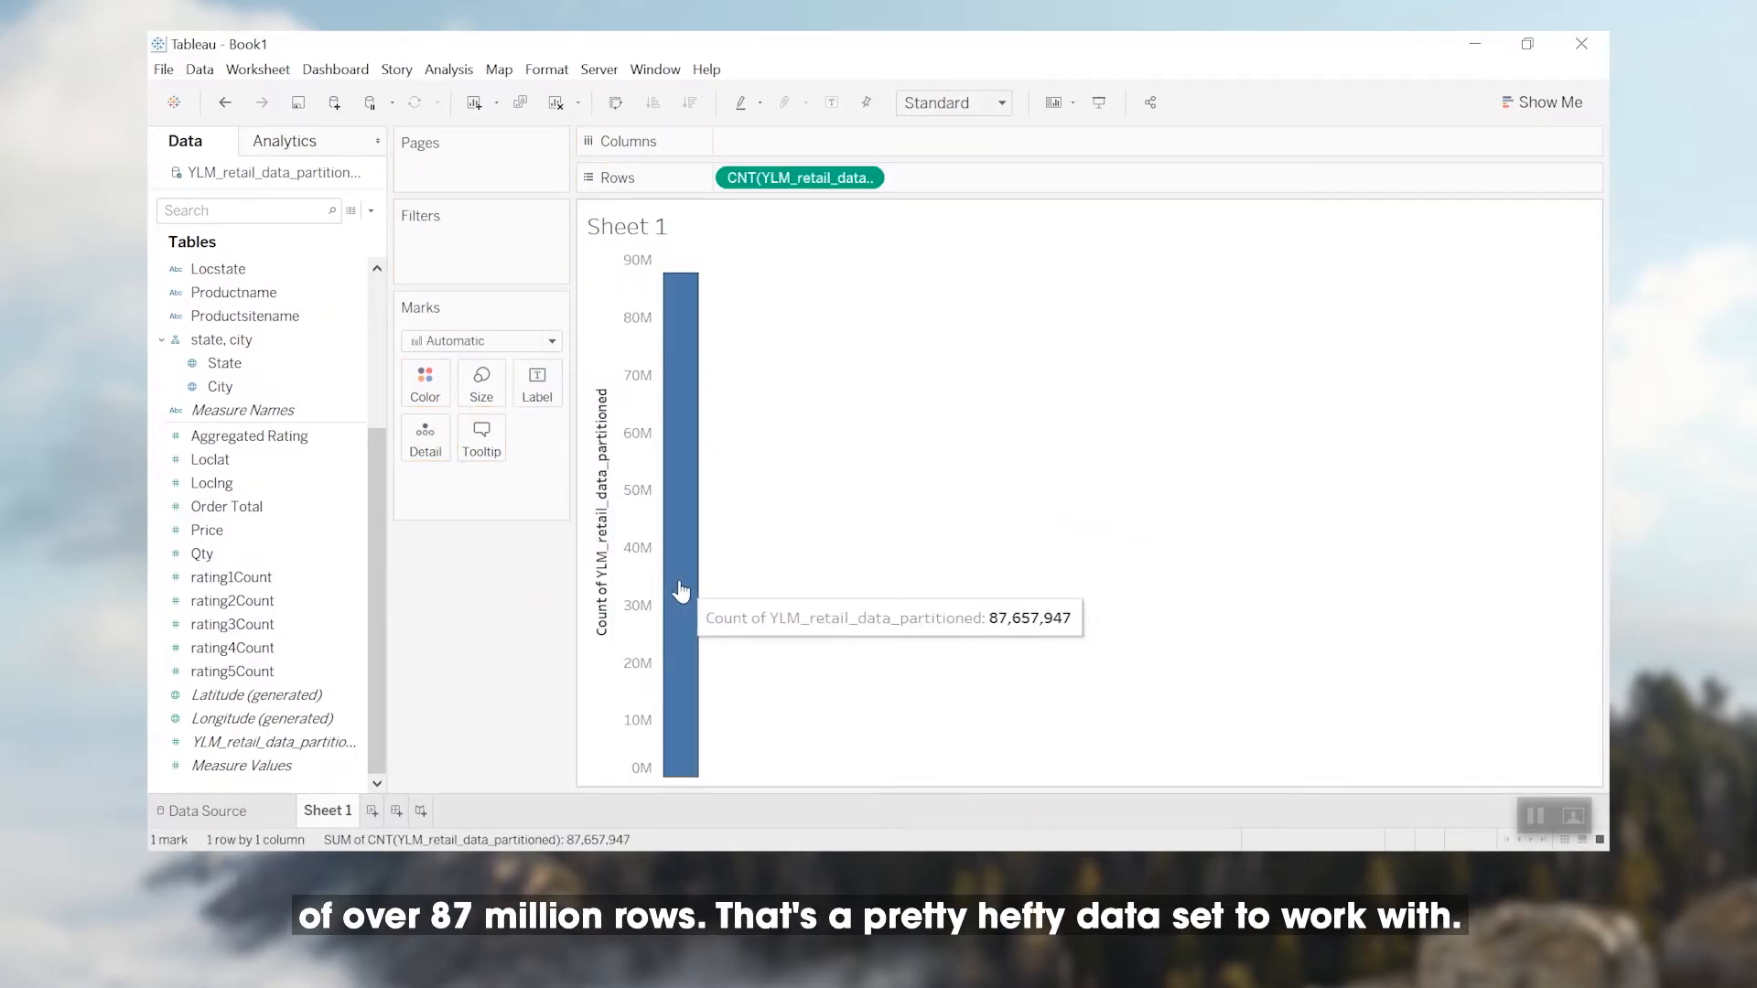
- Create a new worksheet listing Productname as rows and widen the name column to read more of the product names
click(371, 812)
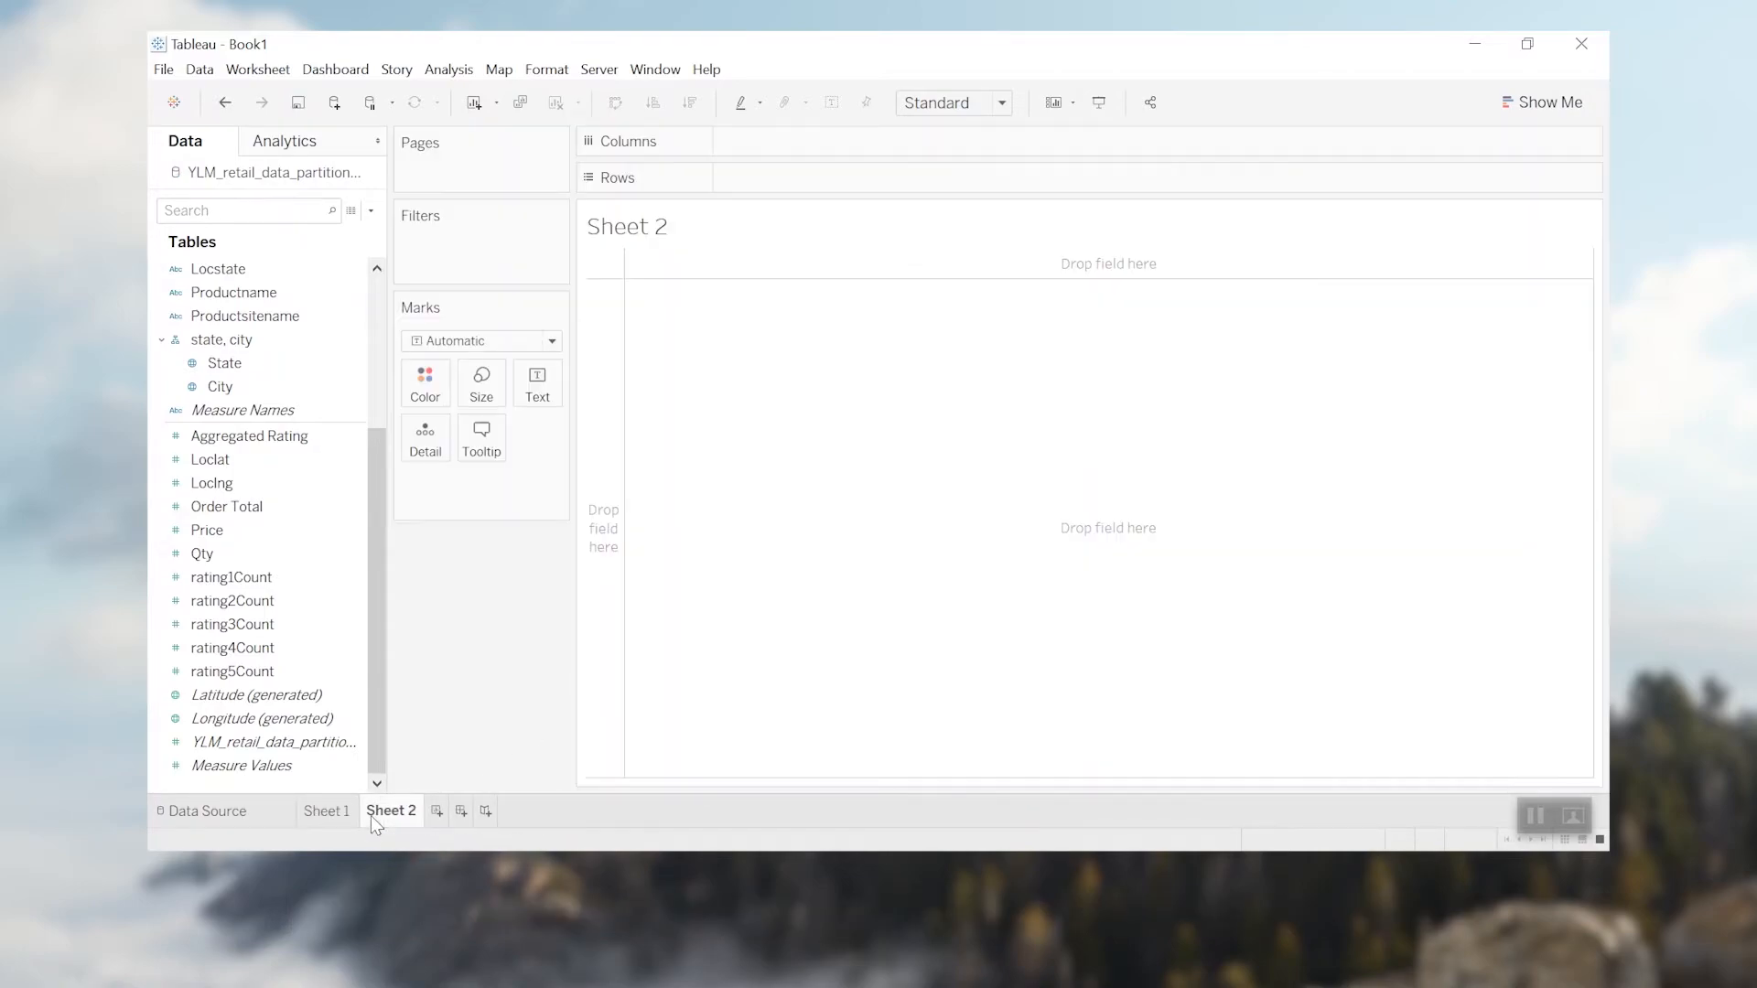
drag(270, 295, 604, 407)
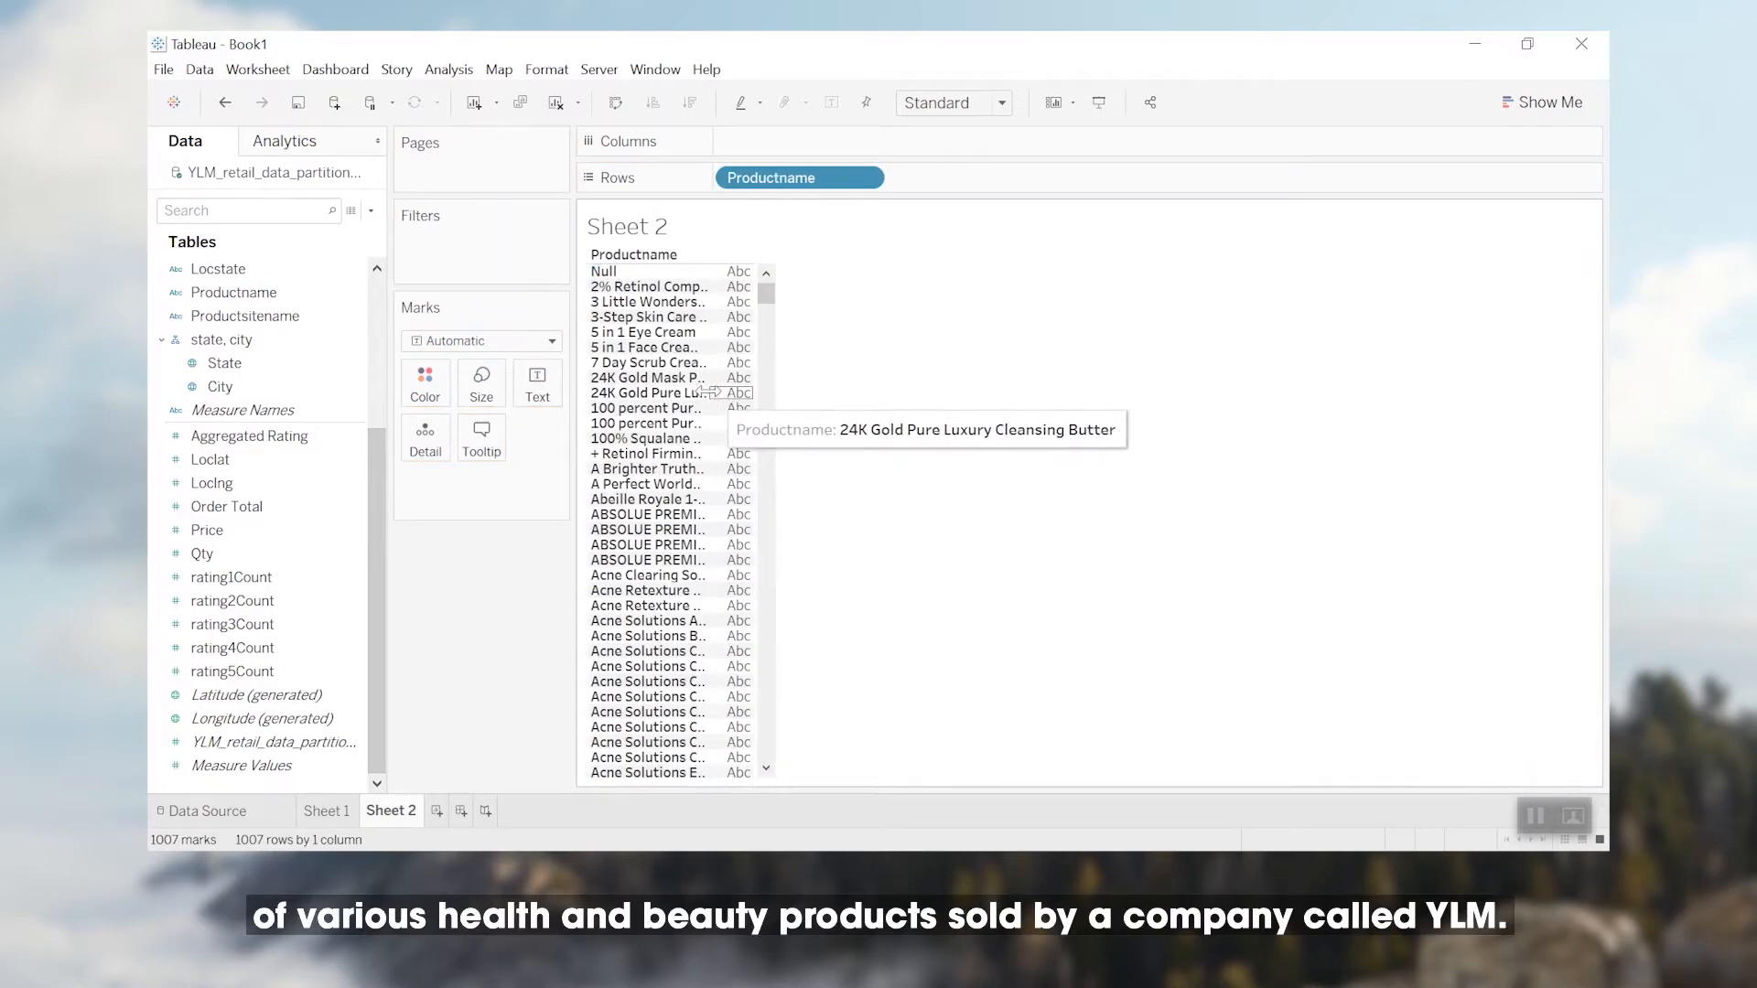
drag(816, 409, 886, 420)
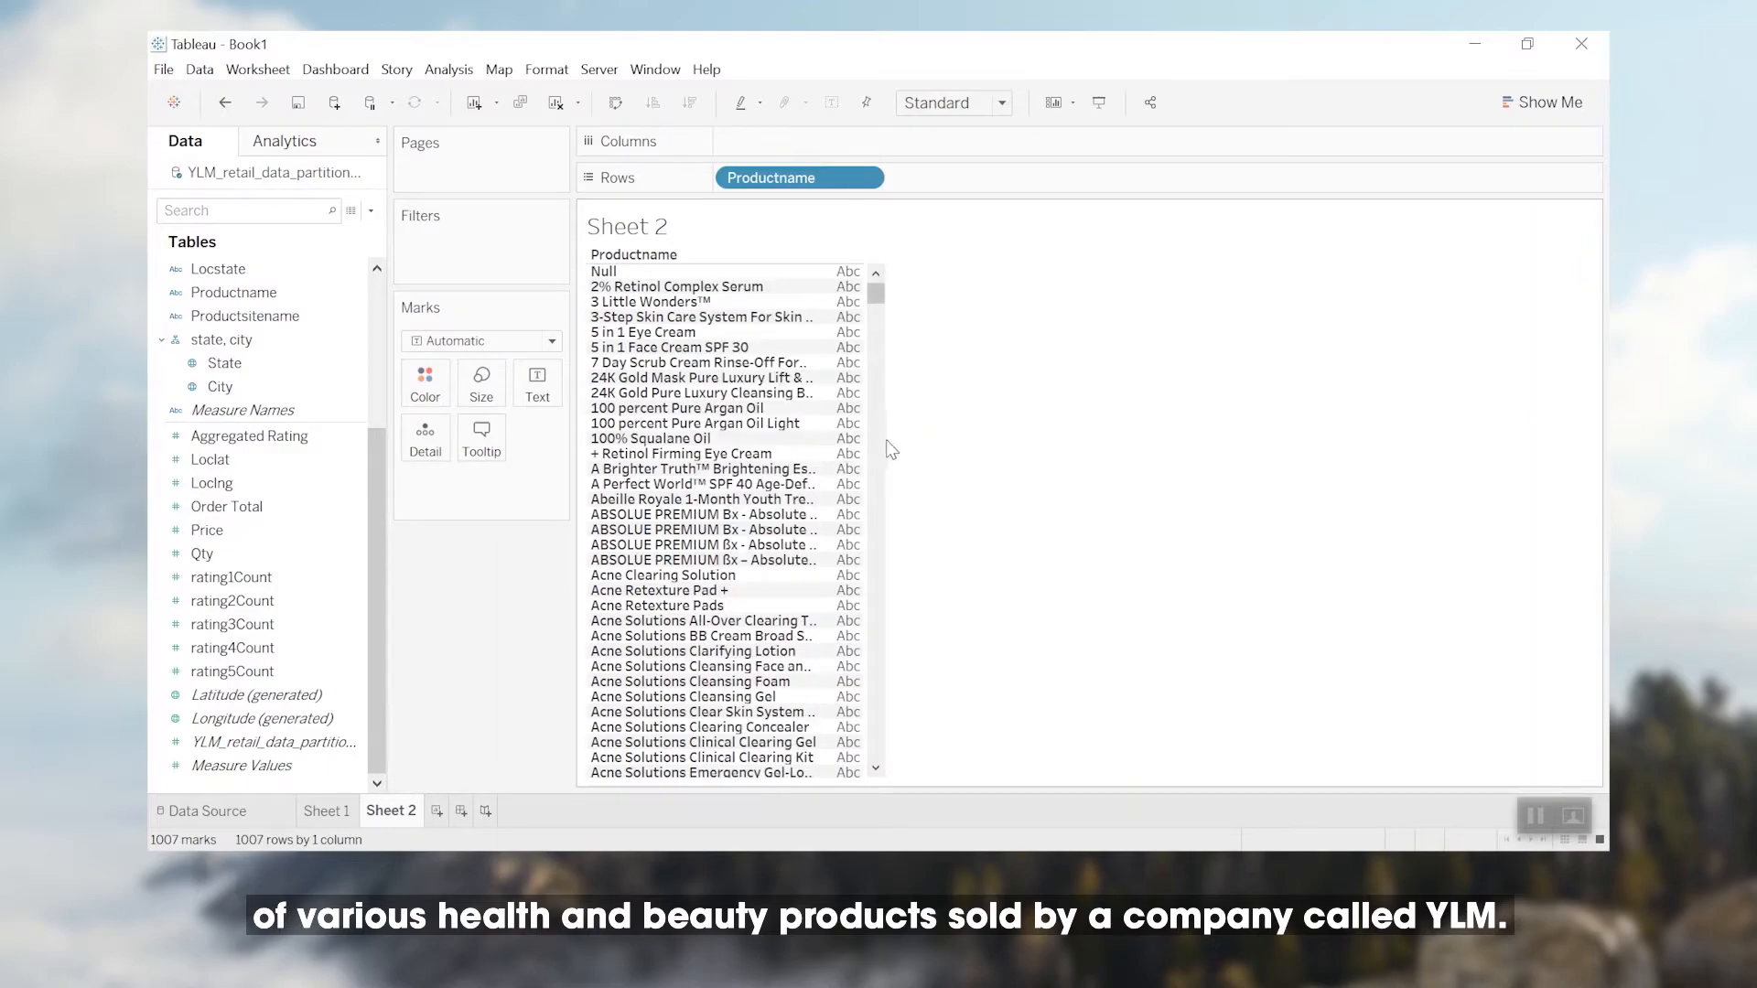
drag(880, 290, 884, 318)
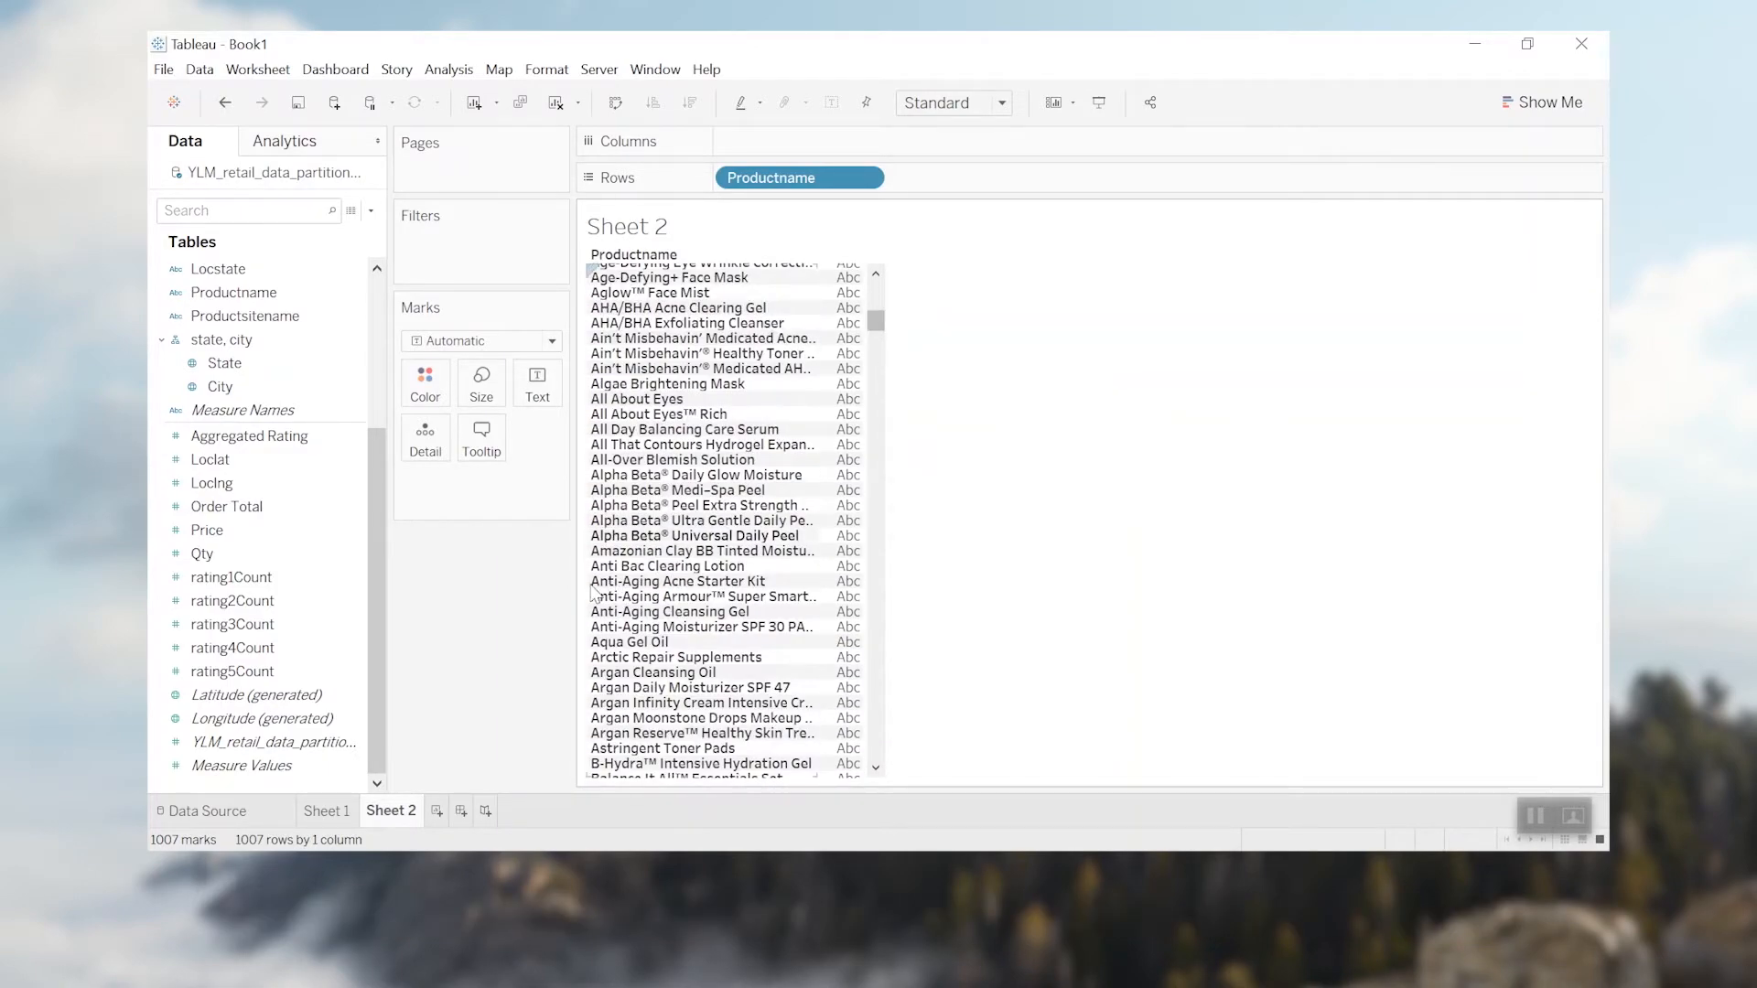
- Plot Aggregated Rating for each product in the columns and change its aggregation to Average
drag(276, 442, 822, 148)
click(865, 141)
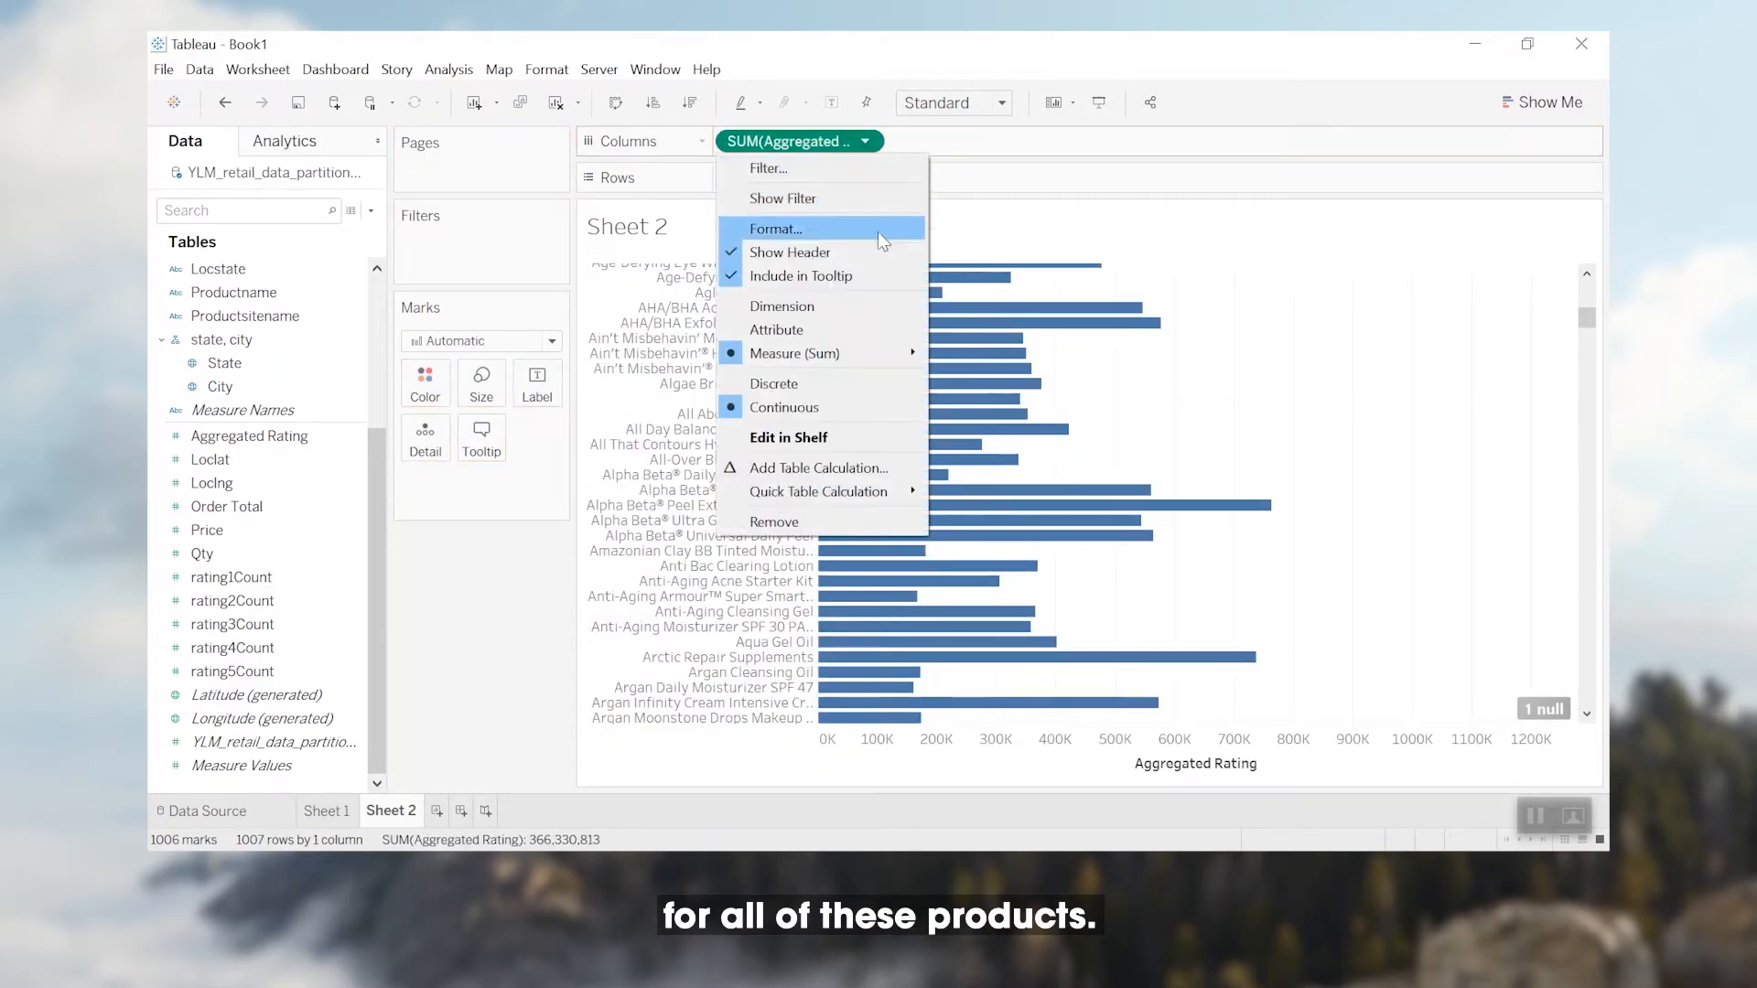
mouse_move(880, 355)
click(978, 379)
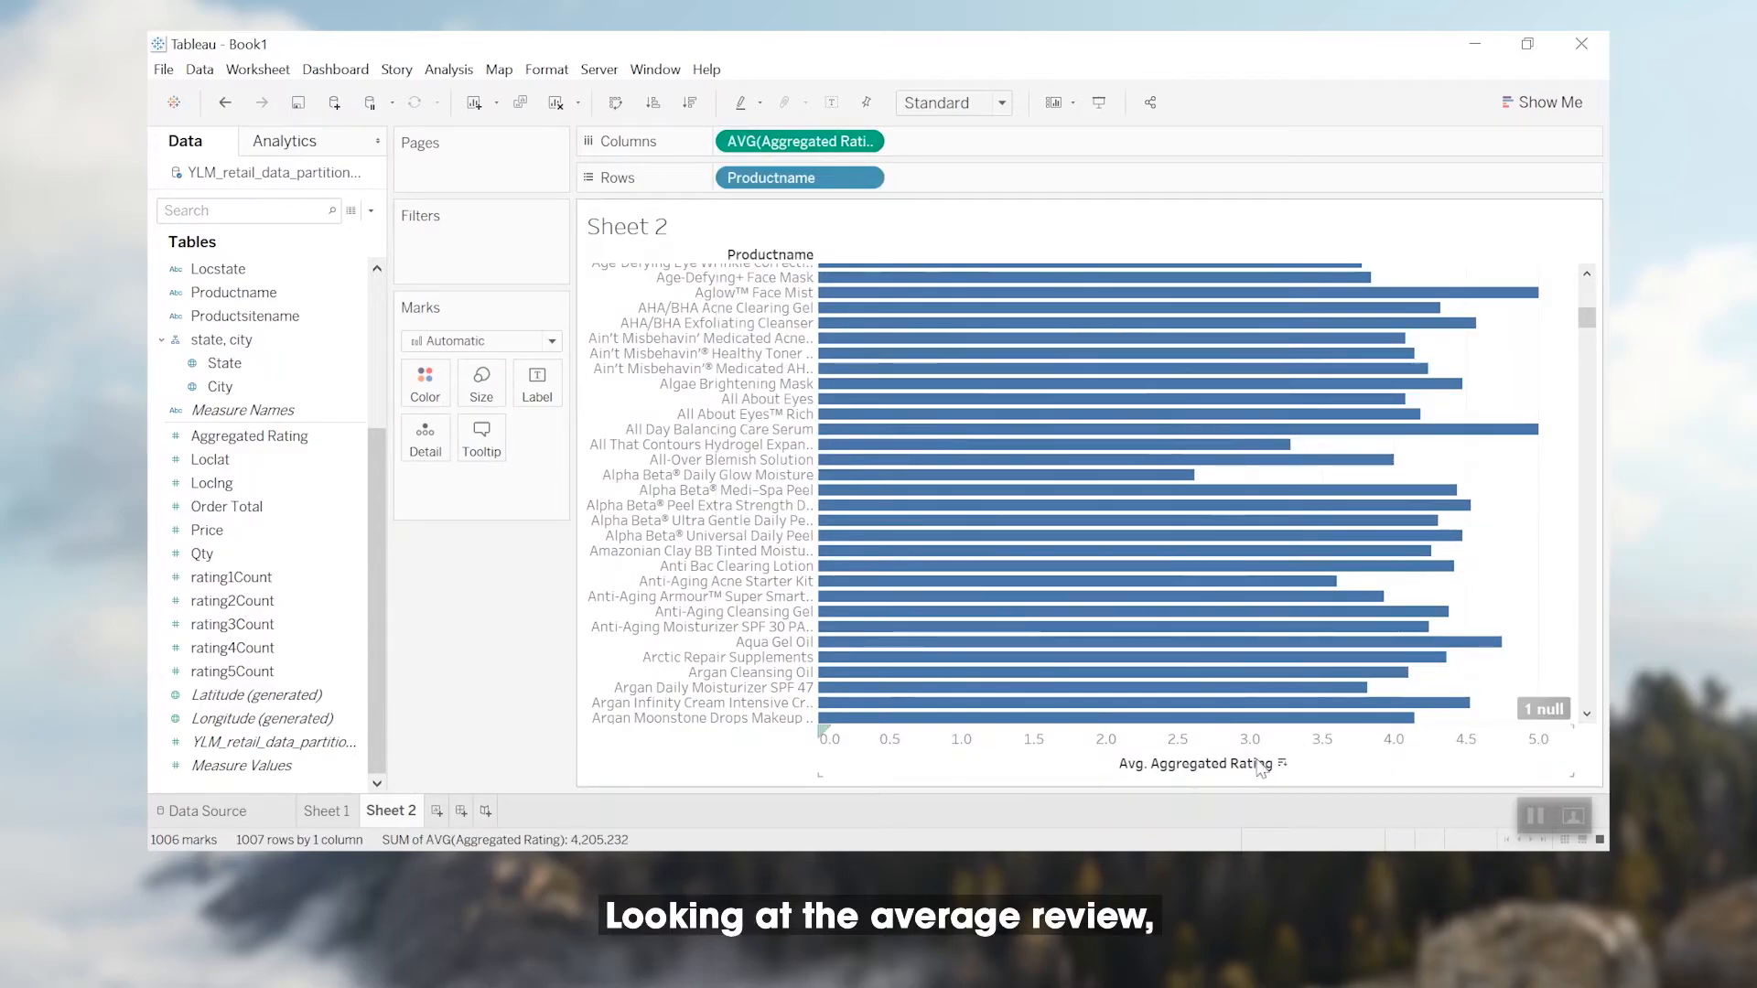
- Sort the products by average aggregated rating in descending order and examine the lowest-rated ones
click(1283, 765)
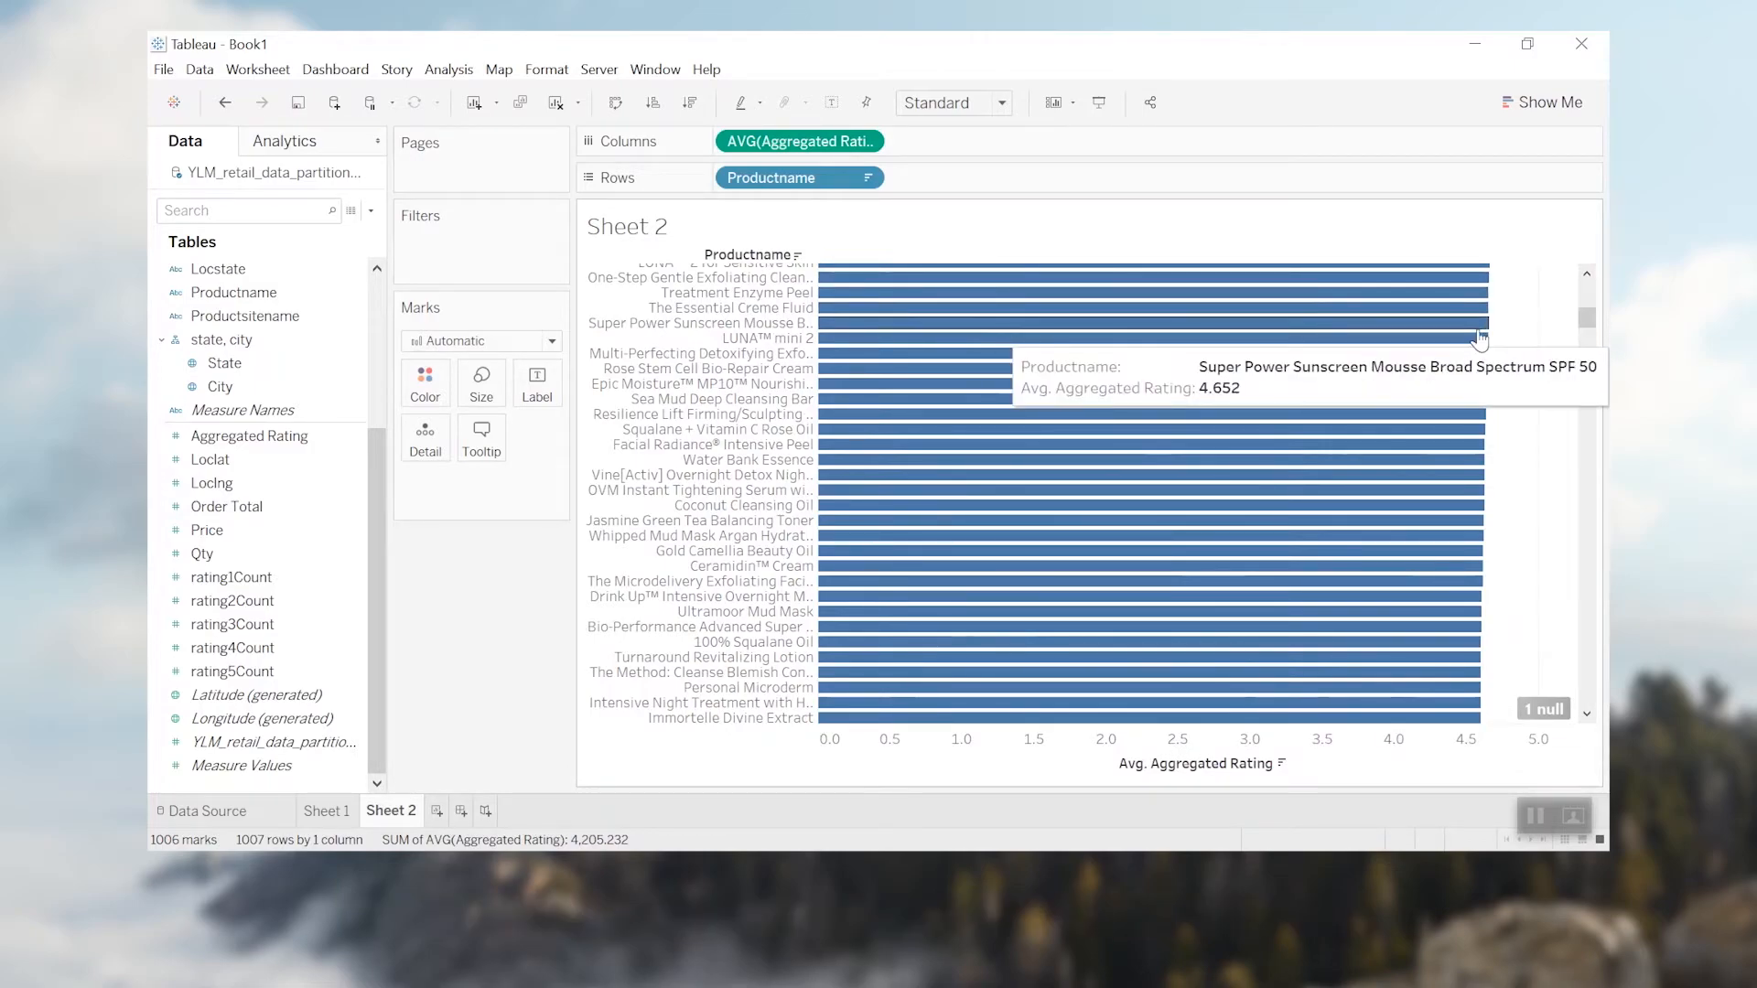
drag(1573, 323, 1578, 696)
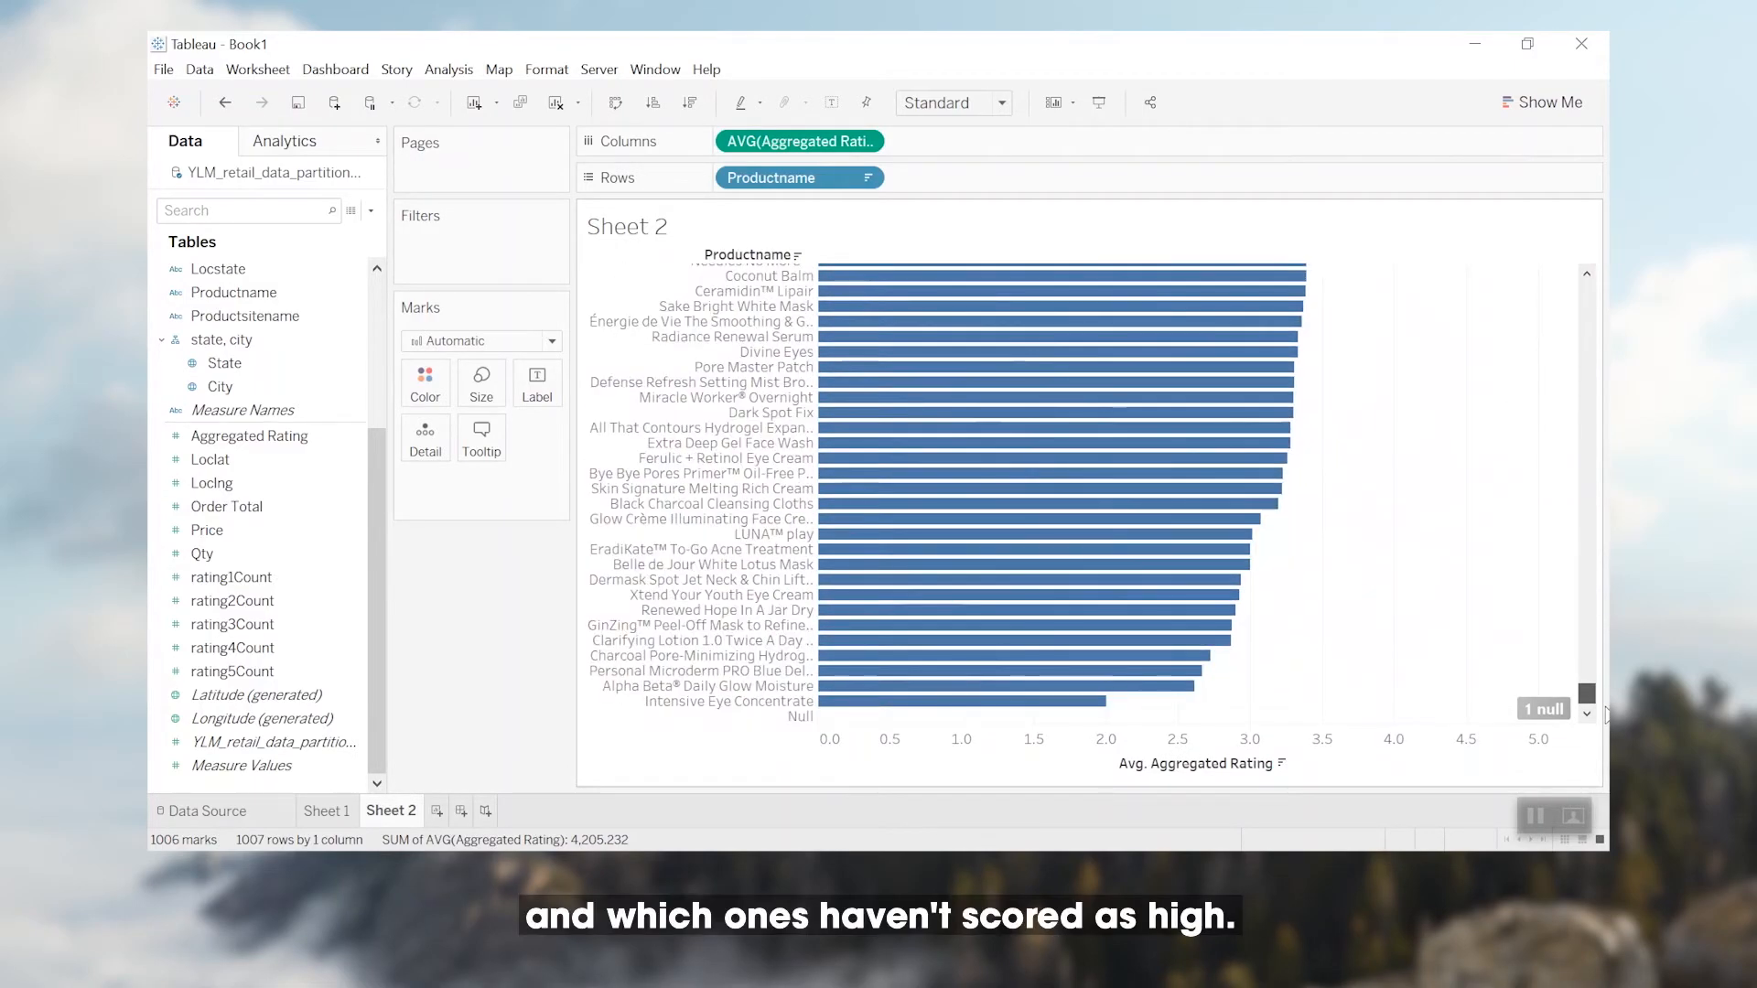
mouse_move(1203, 677)
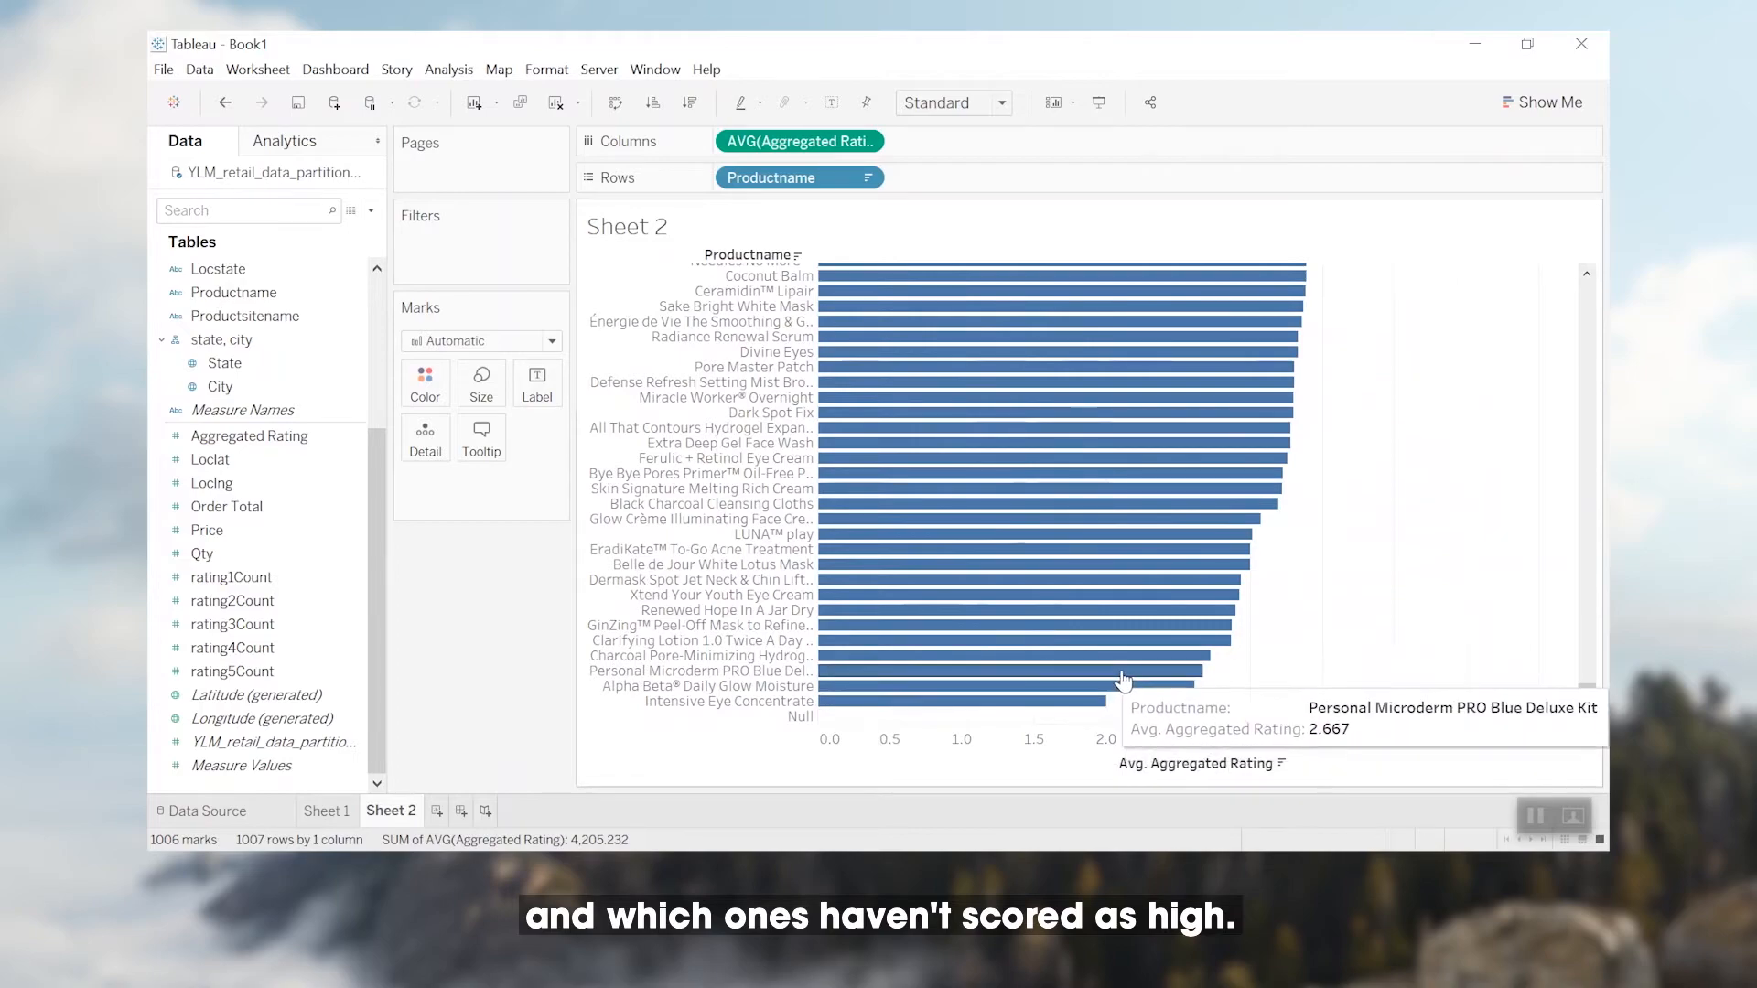
- Convert the rating bar chart to a highlight table and rename the worksheet as Product Reviews
click(1541, 102)
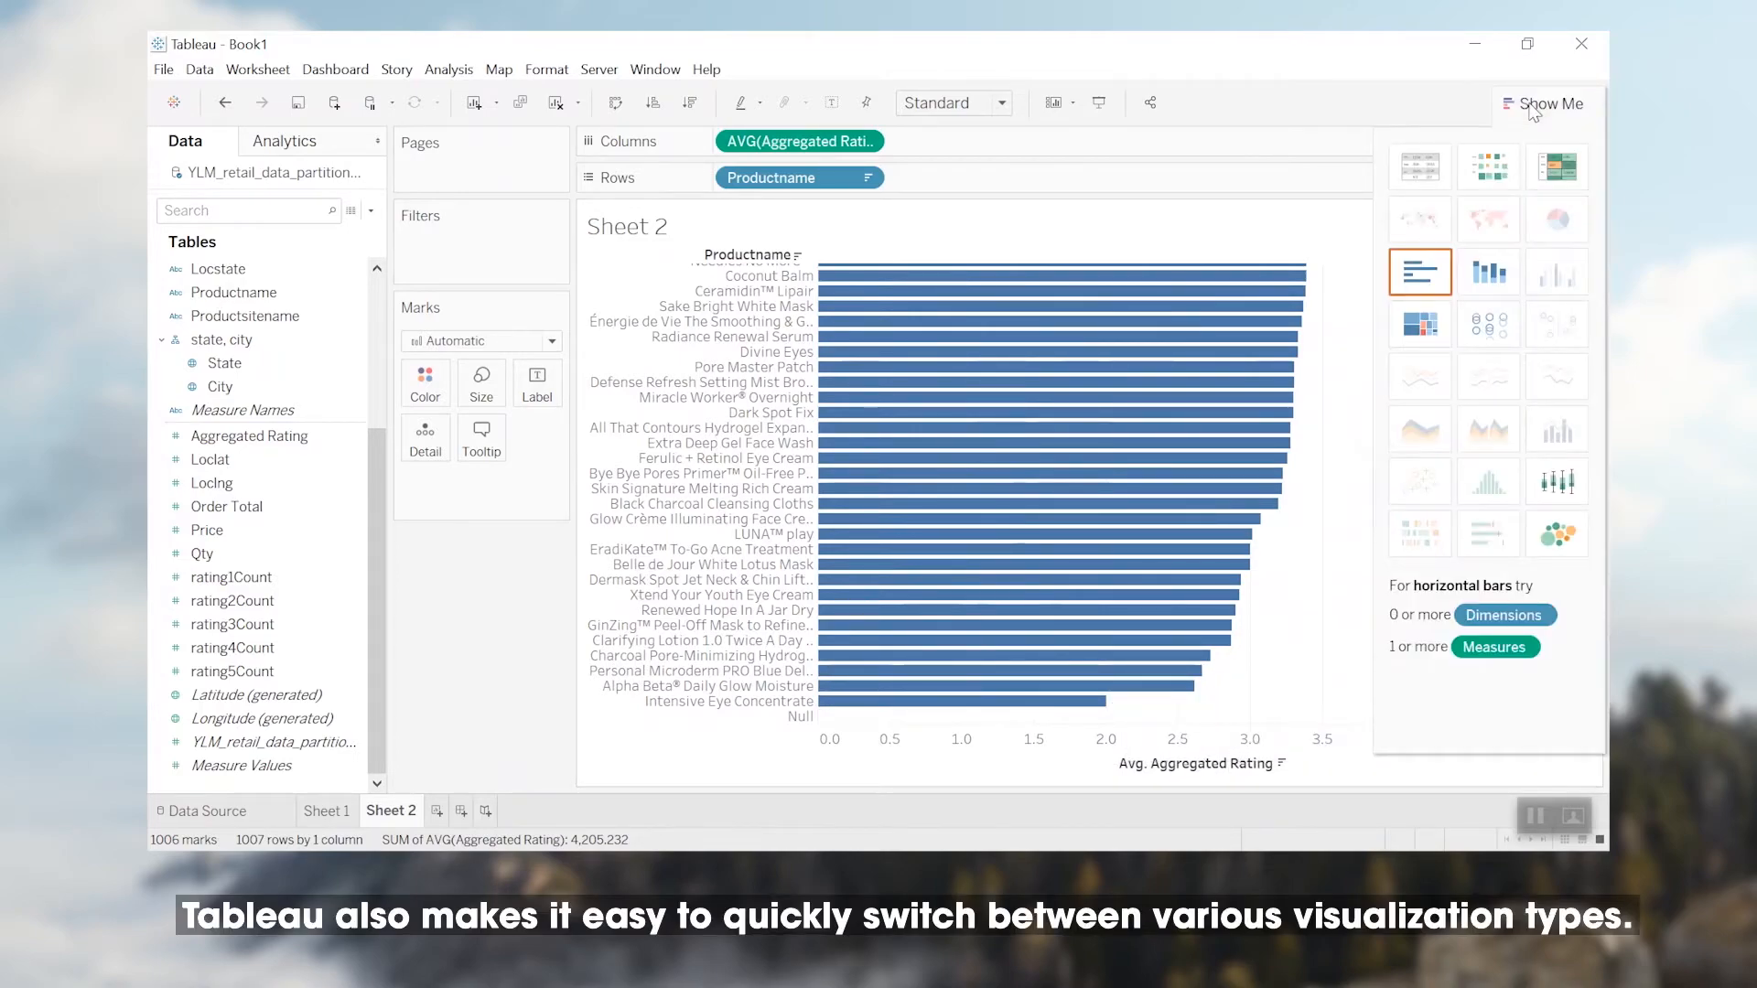
click(1555, 170)
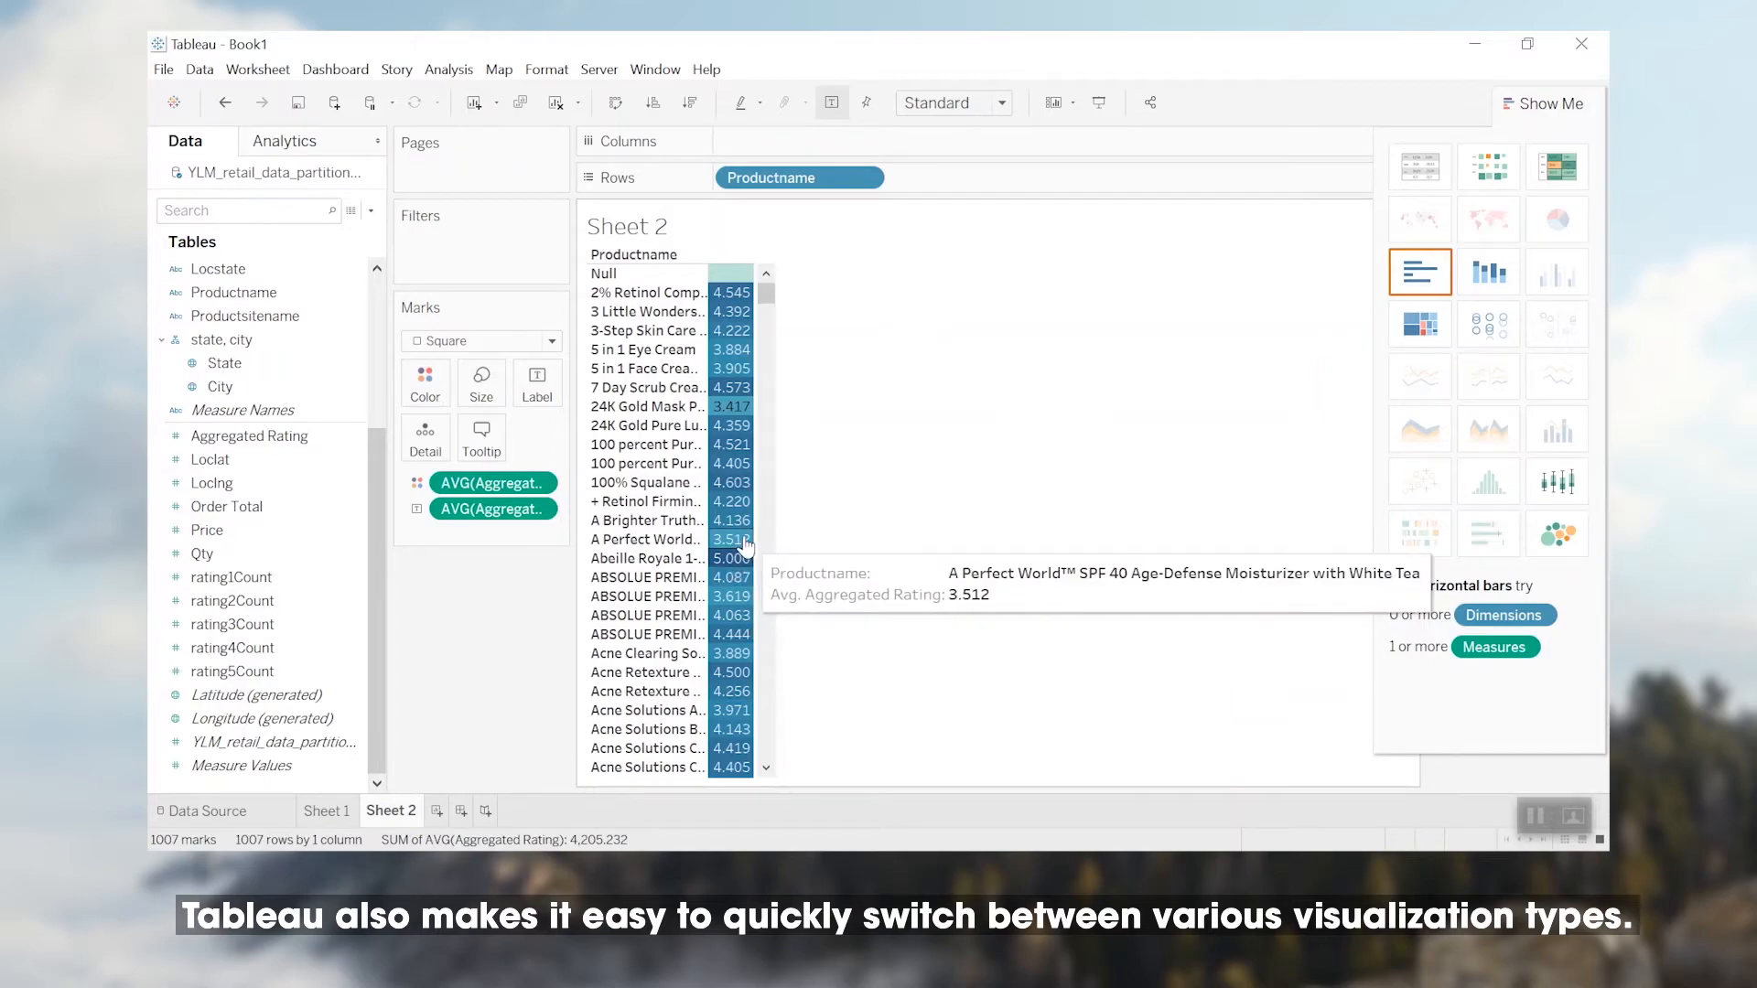
double_click(397, 820)
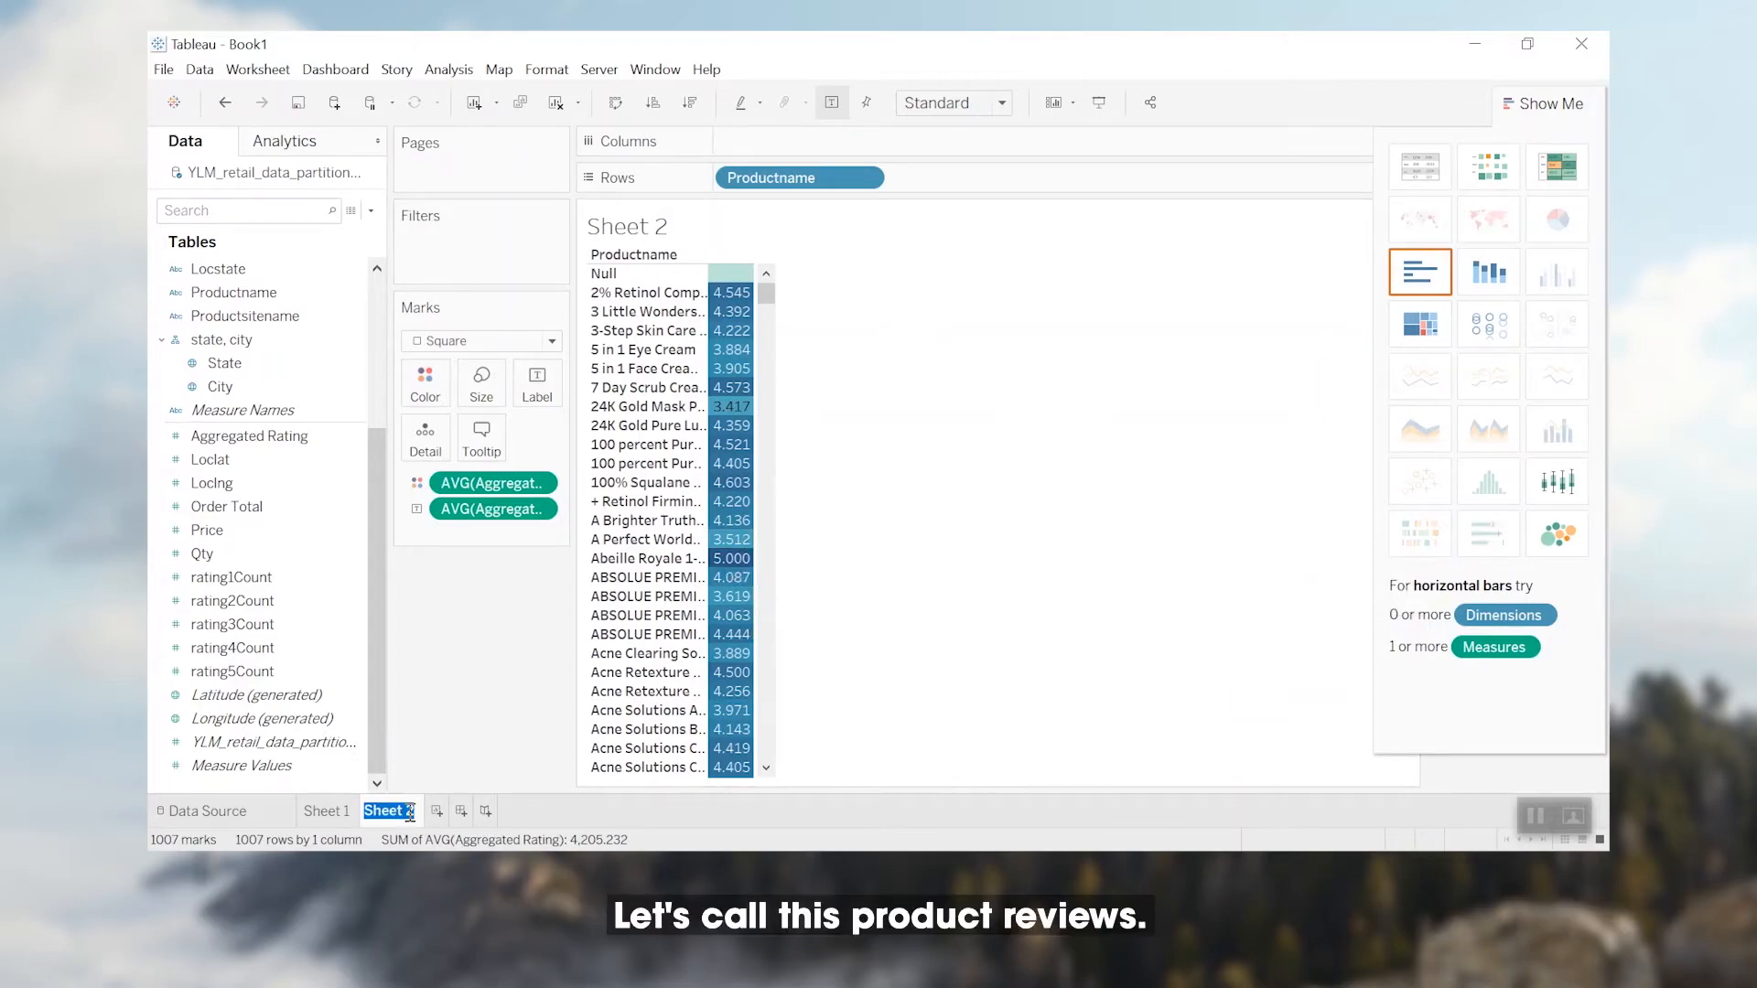
text(Product Reviews)
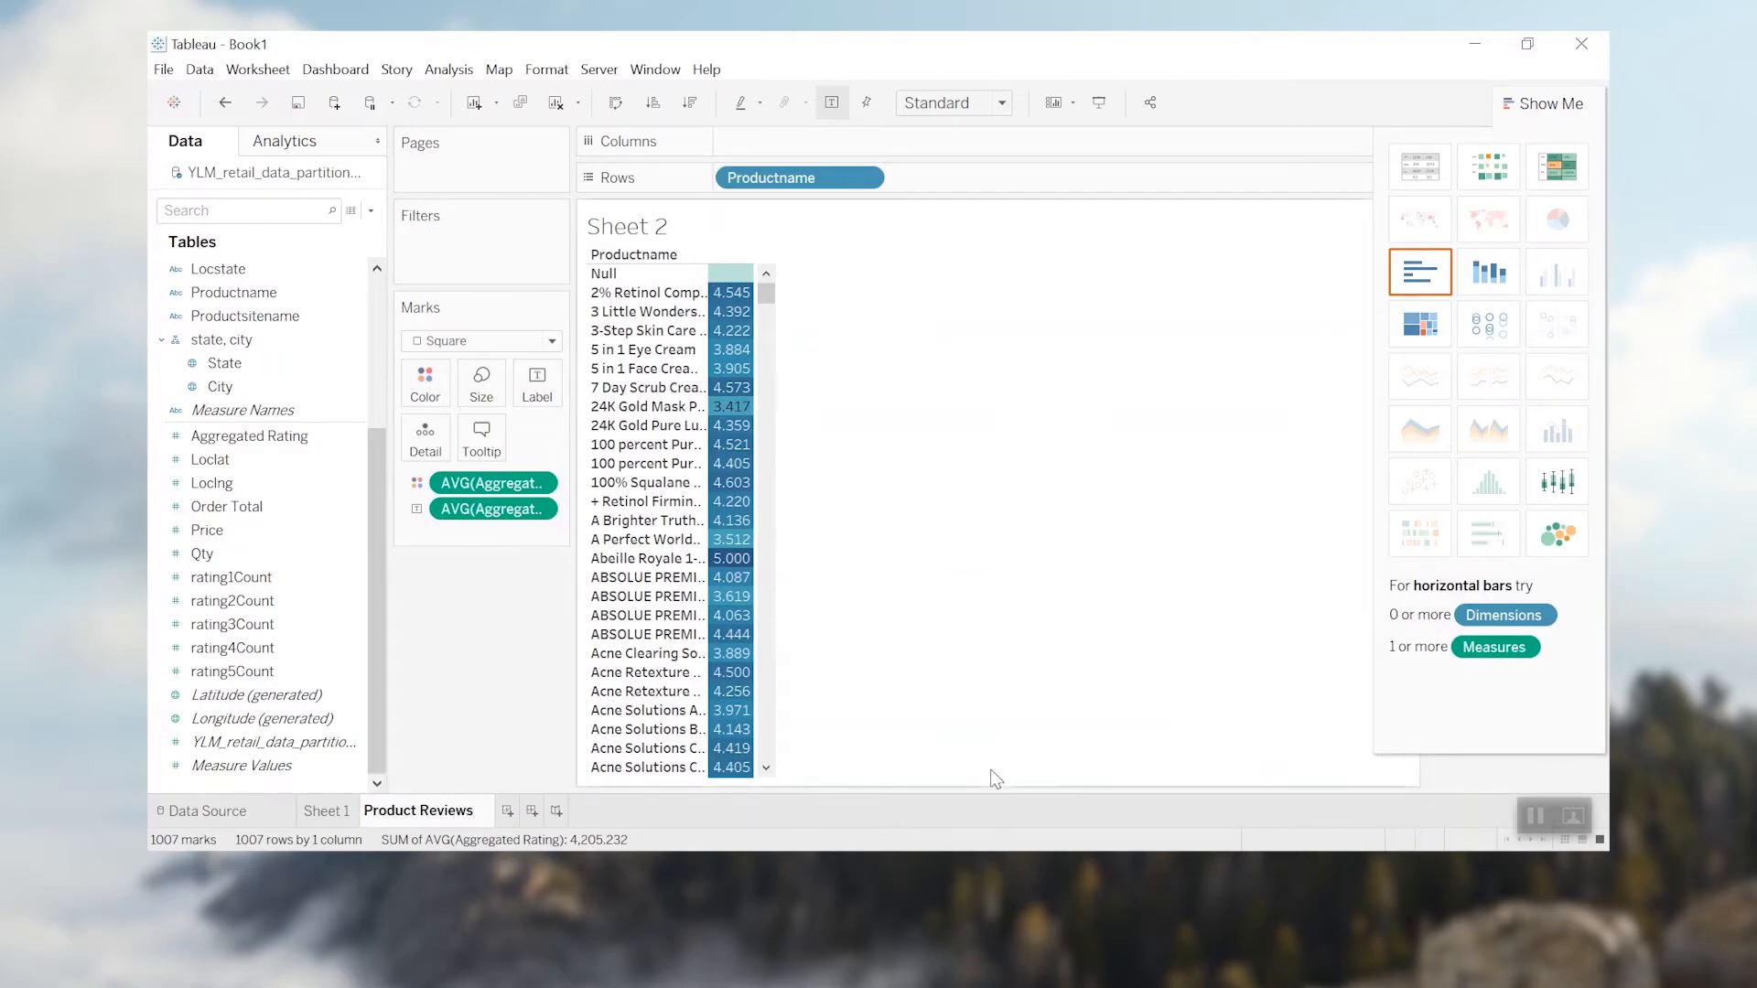
key(Return)
- Create another worksheet, hide the chart type suggestions, and list the Level1 categories as rows
click(493, 814)
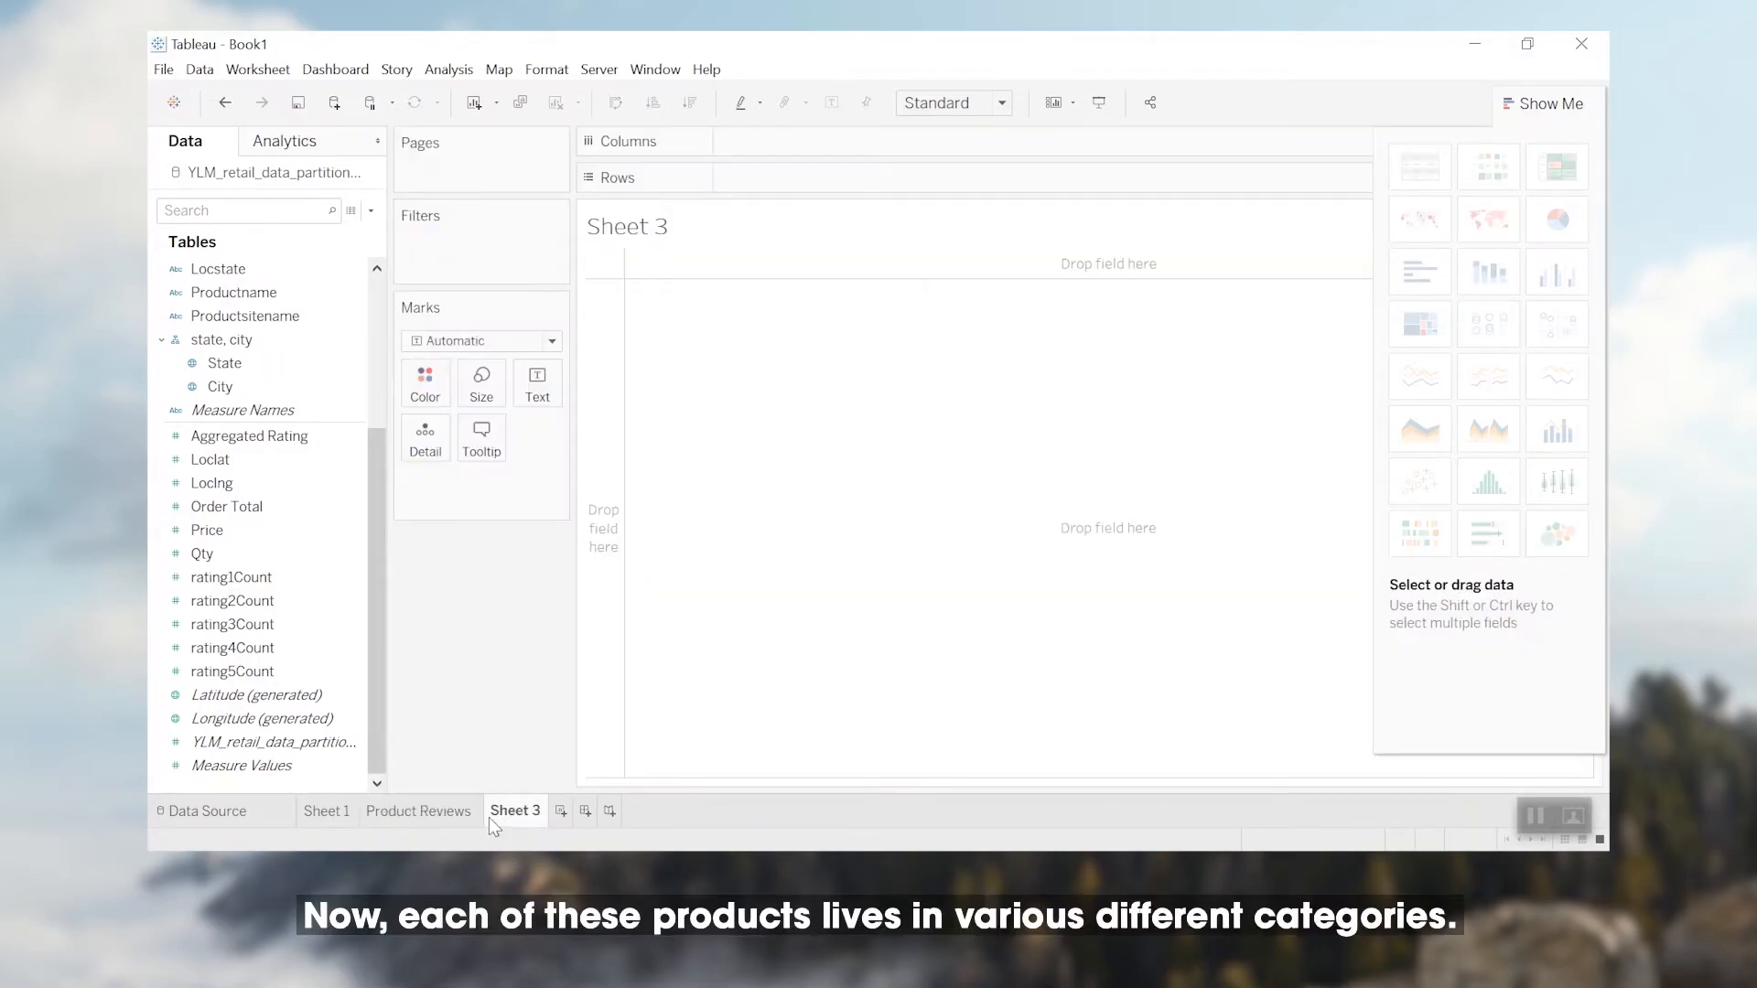
click(1542, 103)
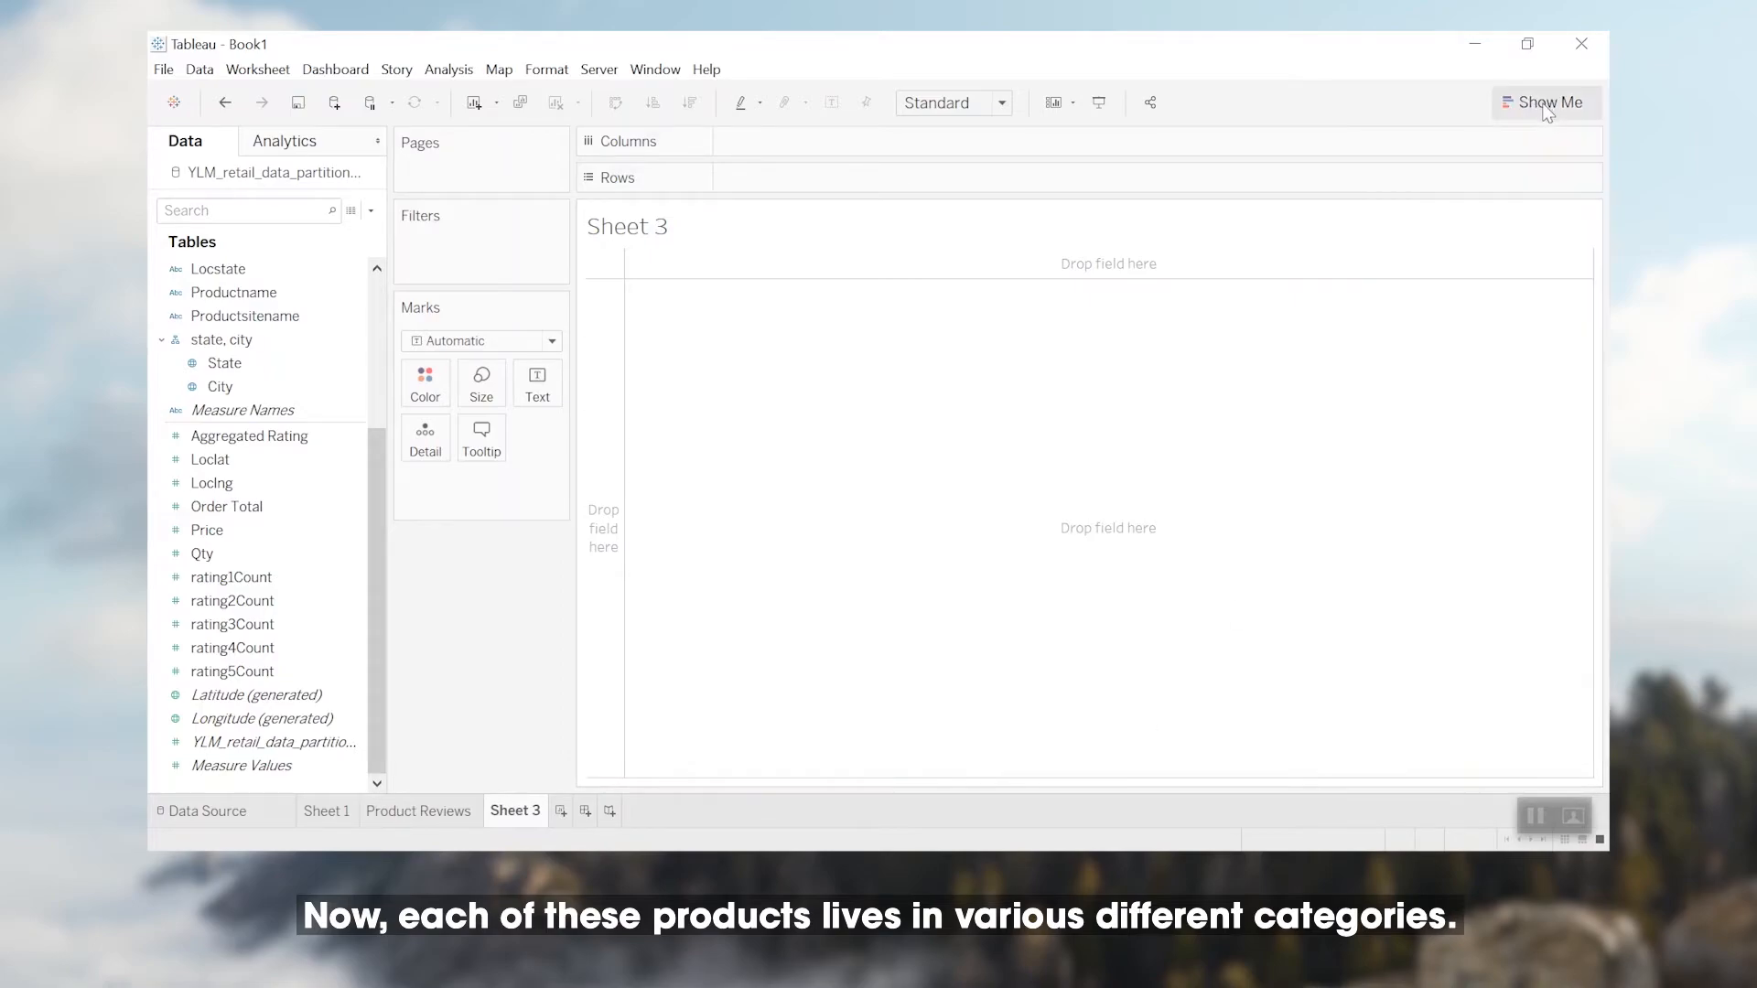
drag(380, 533, 619, 309)
drag(799, 652, 799, 652)
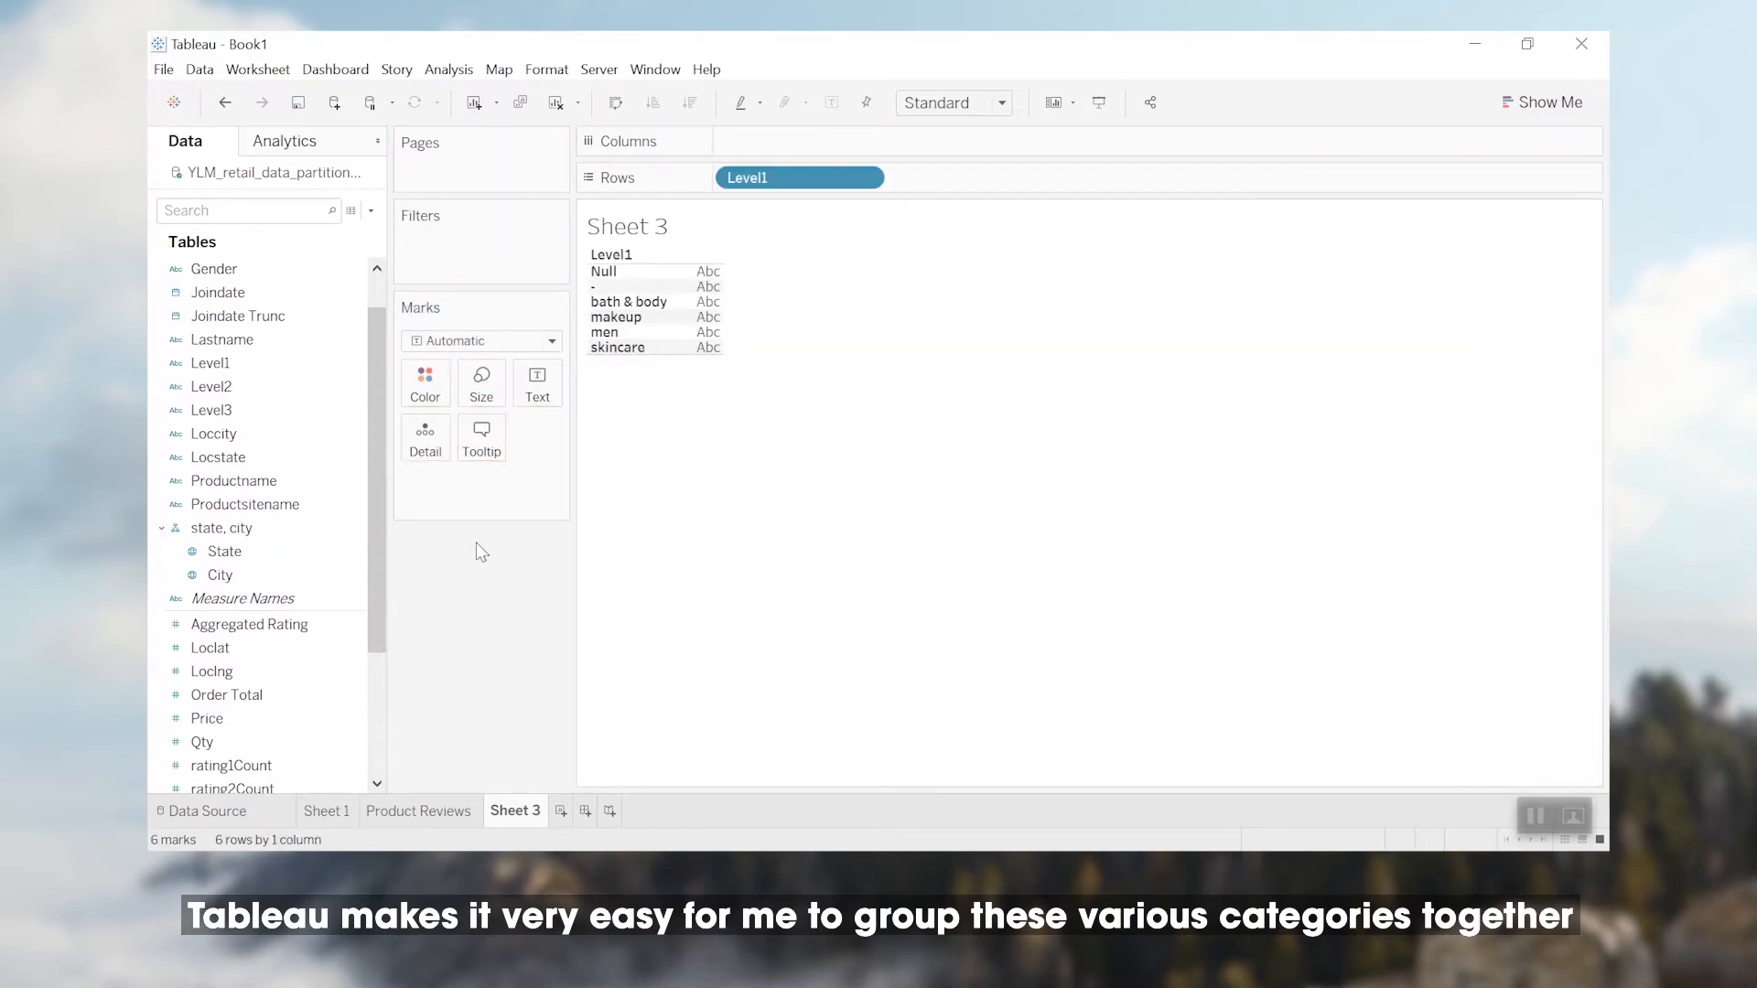
- Group the Level1, Level2, Level3 and Productname fields into a hierarchy named Product
click(274, 364)
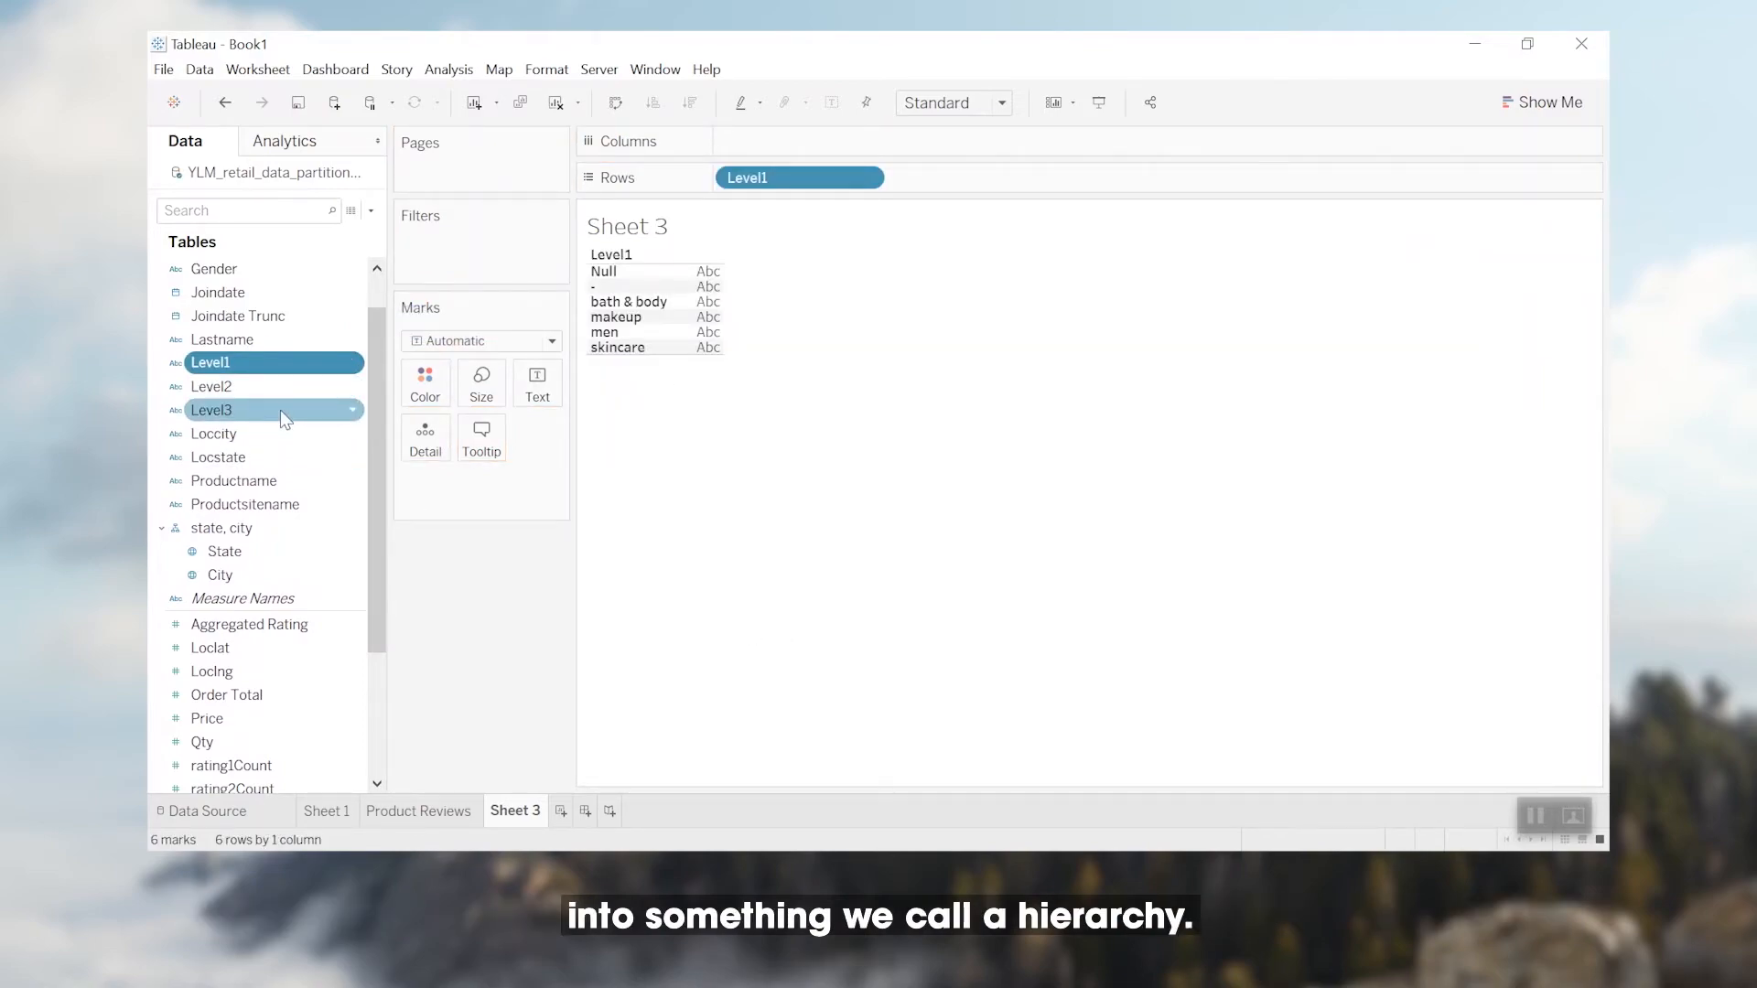
shift+click(280, 410)
ctrl+click(276, 481)
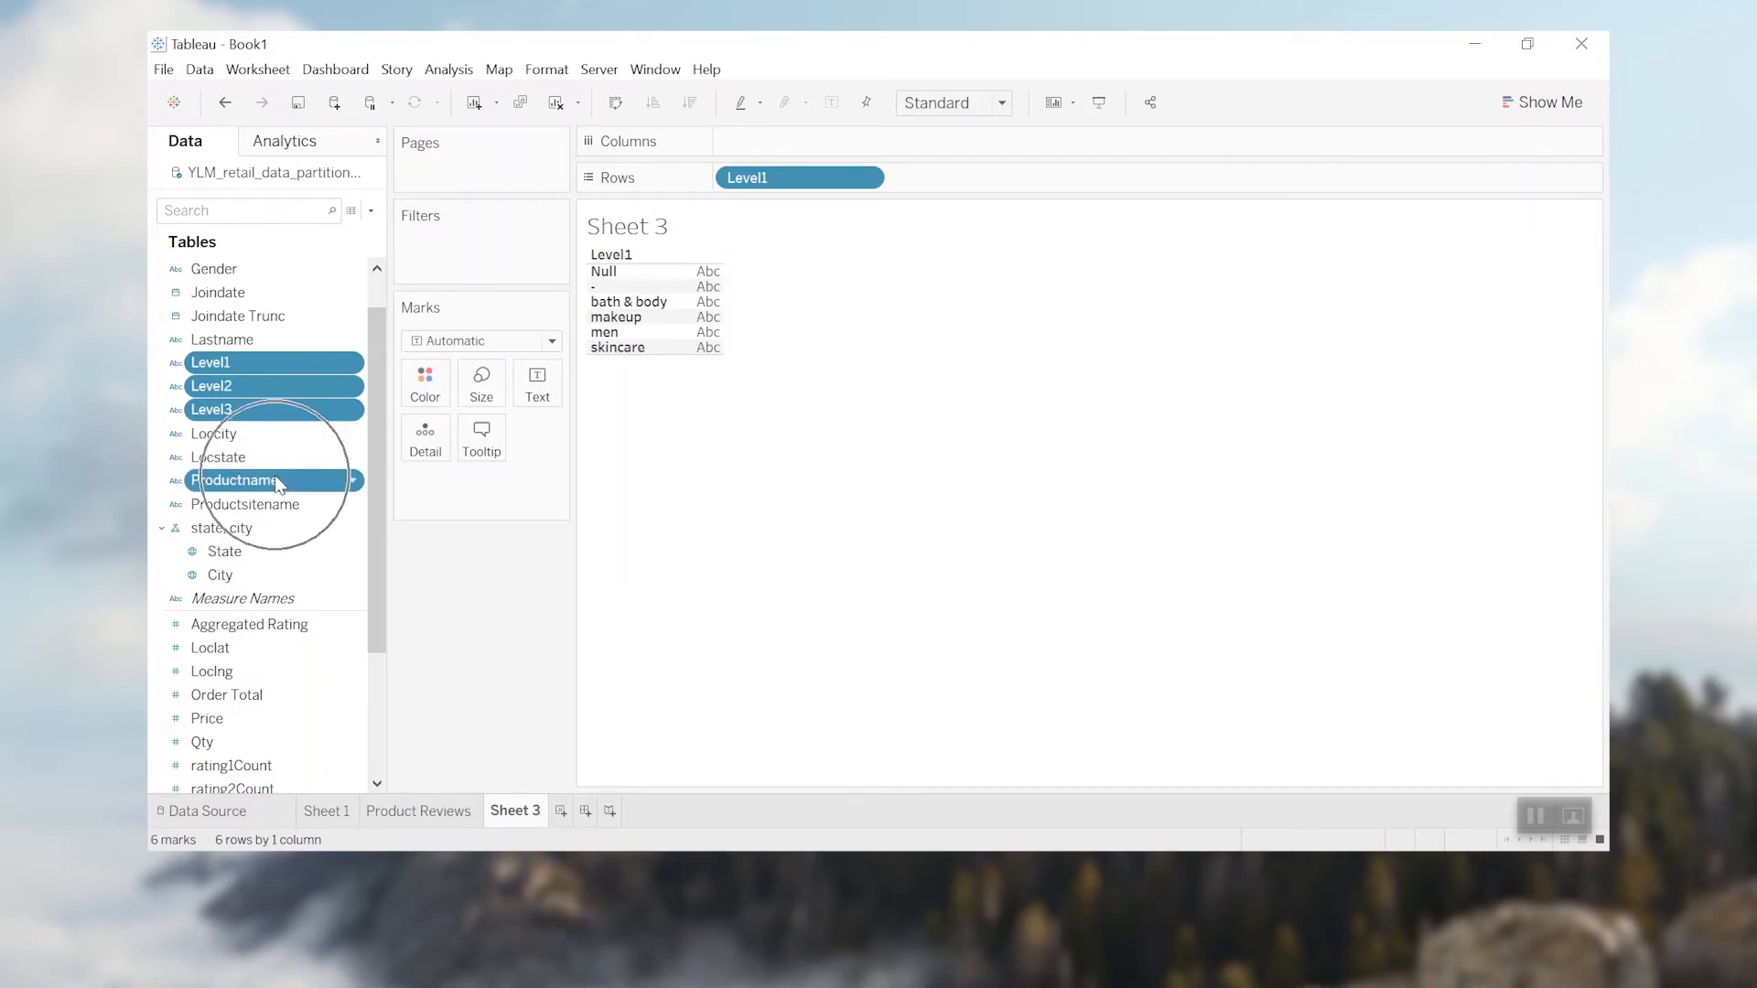
right_click(277, 481)
mouse_move(412, 753)
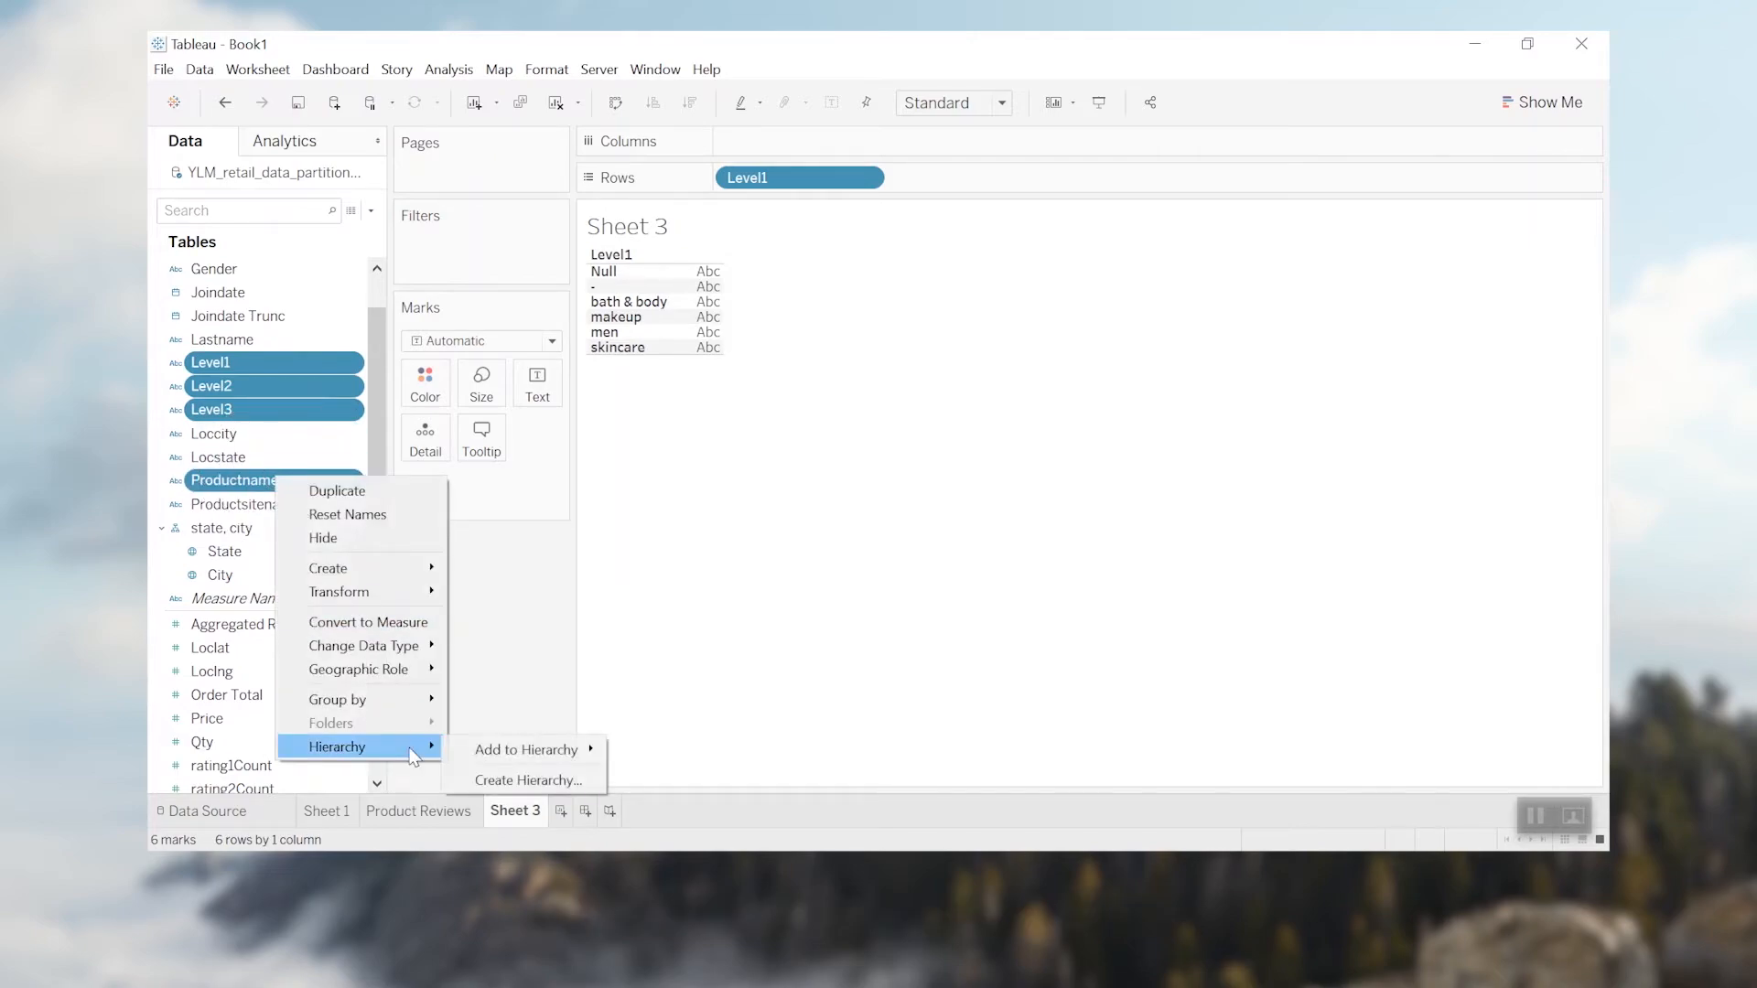
click(518, 776)
text(Product)
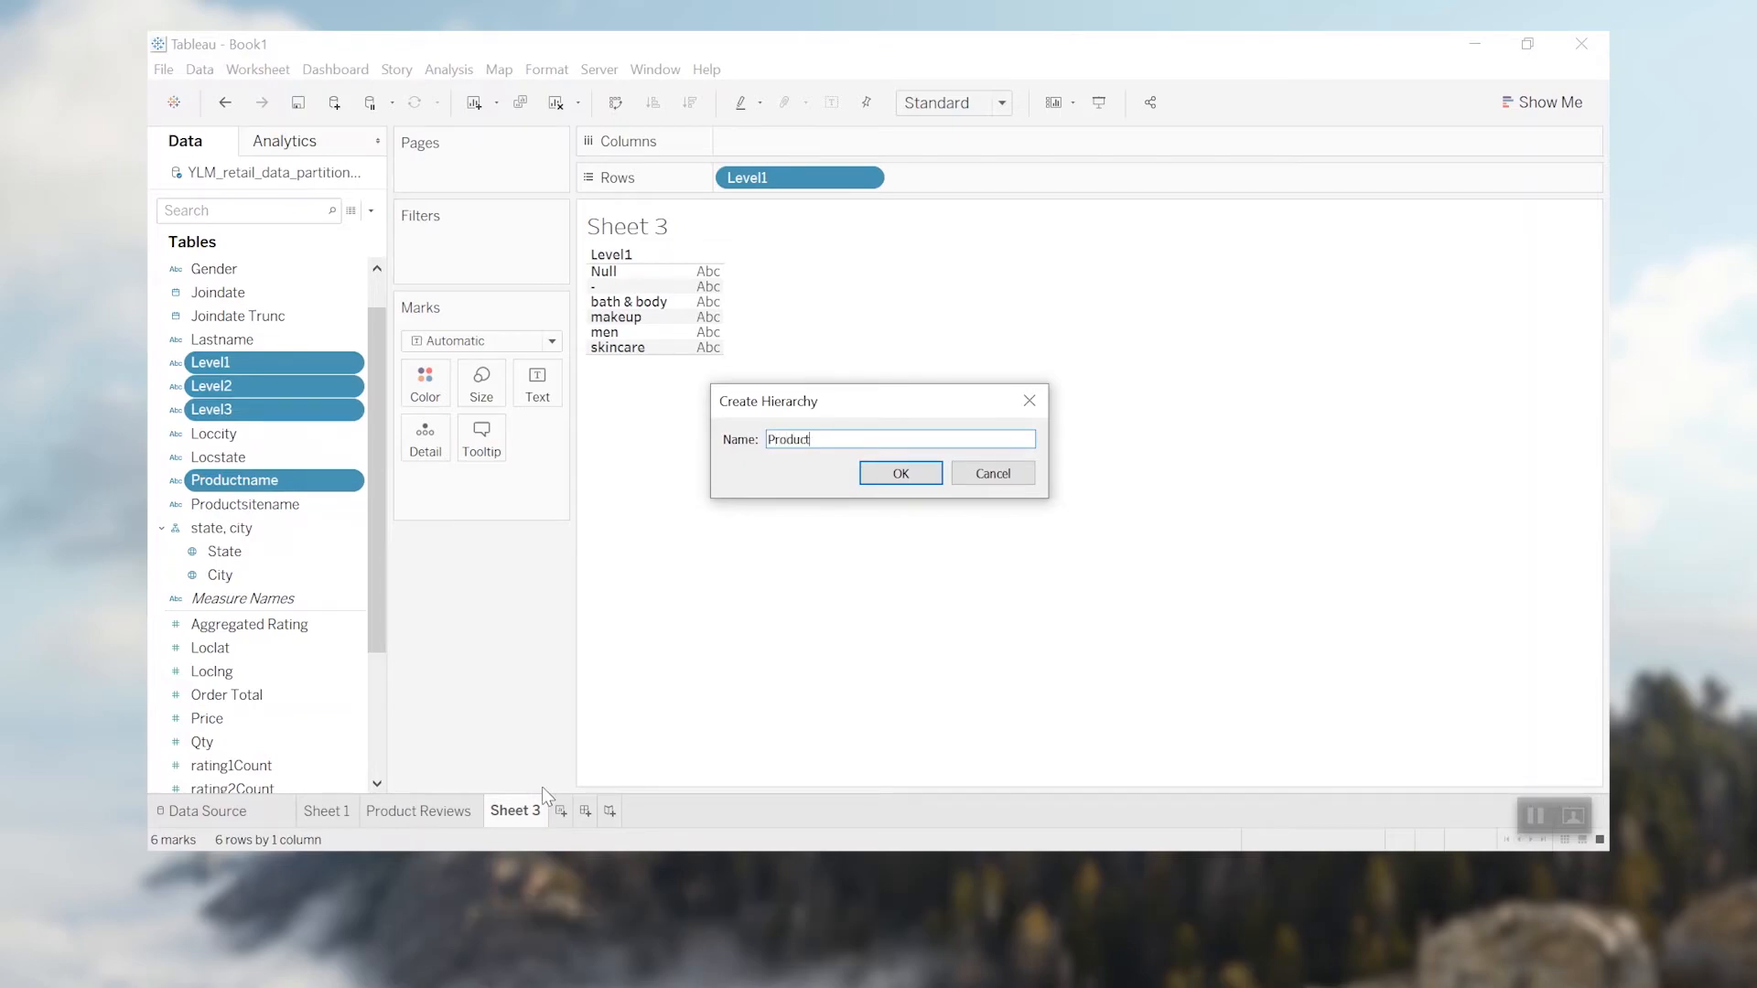
click(908, 469)
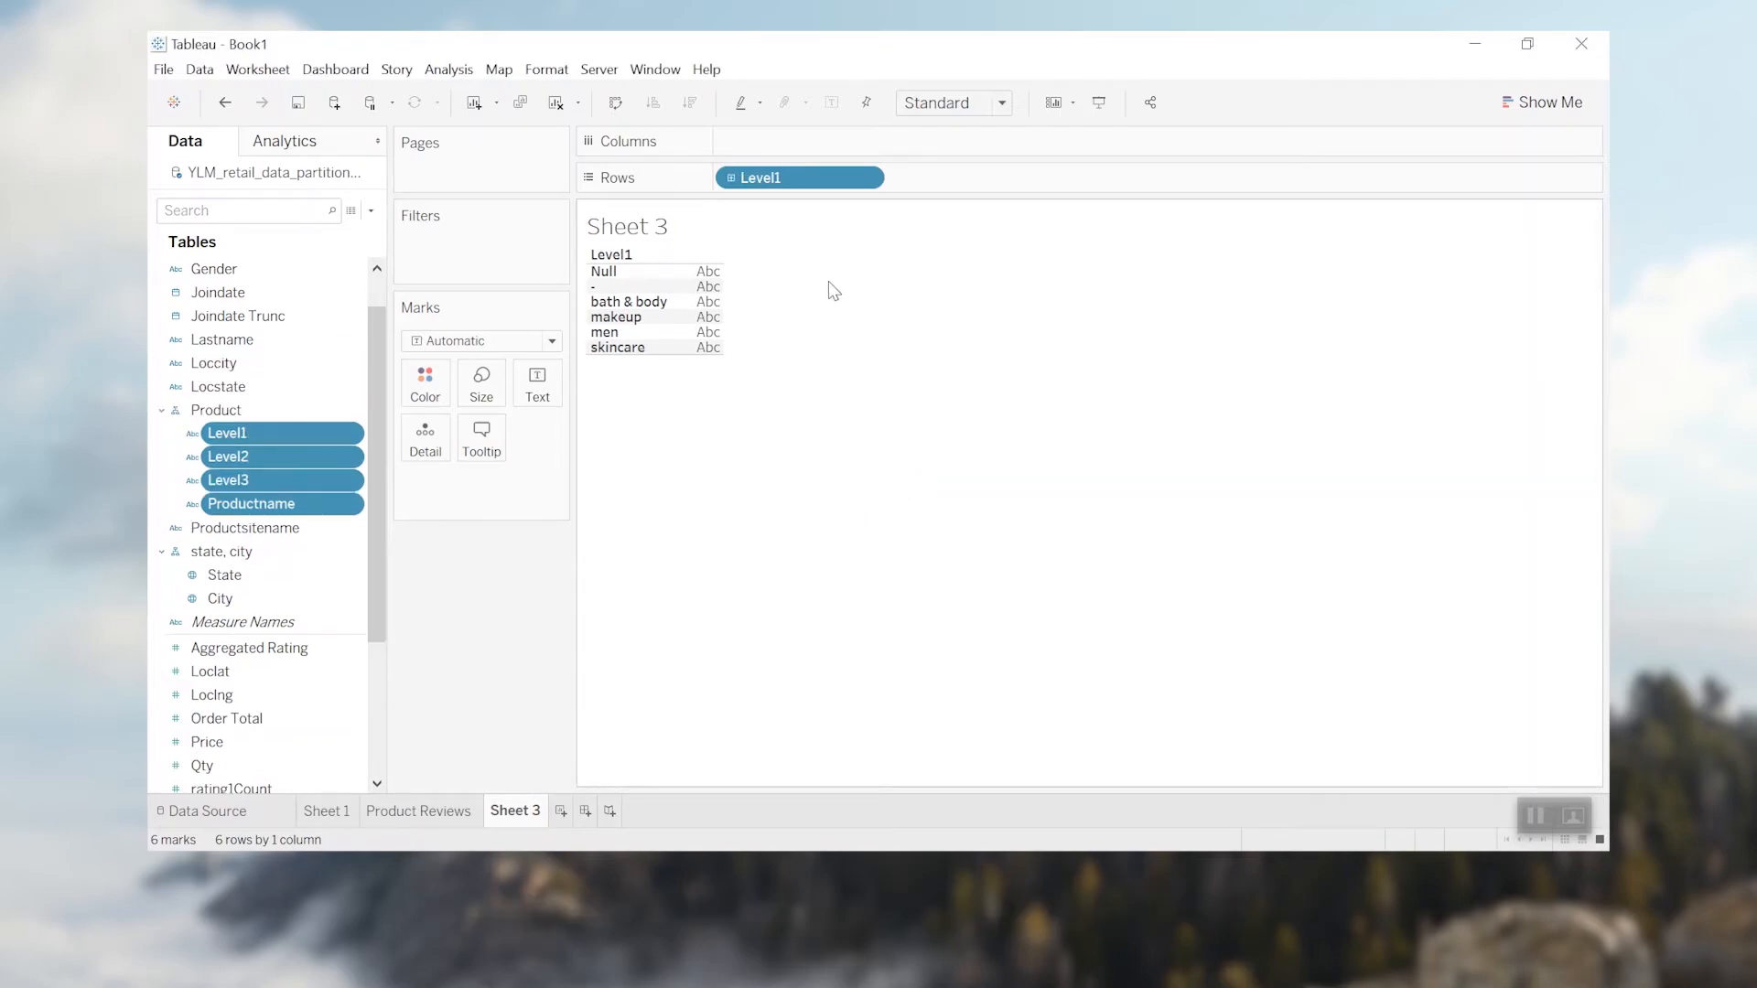
- Drill the Product hierarchy in the rows down to Level3, and collapse it back to Level2
click(732, 179)
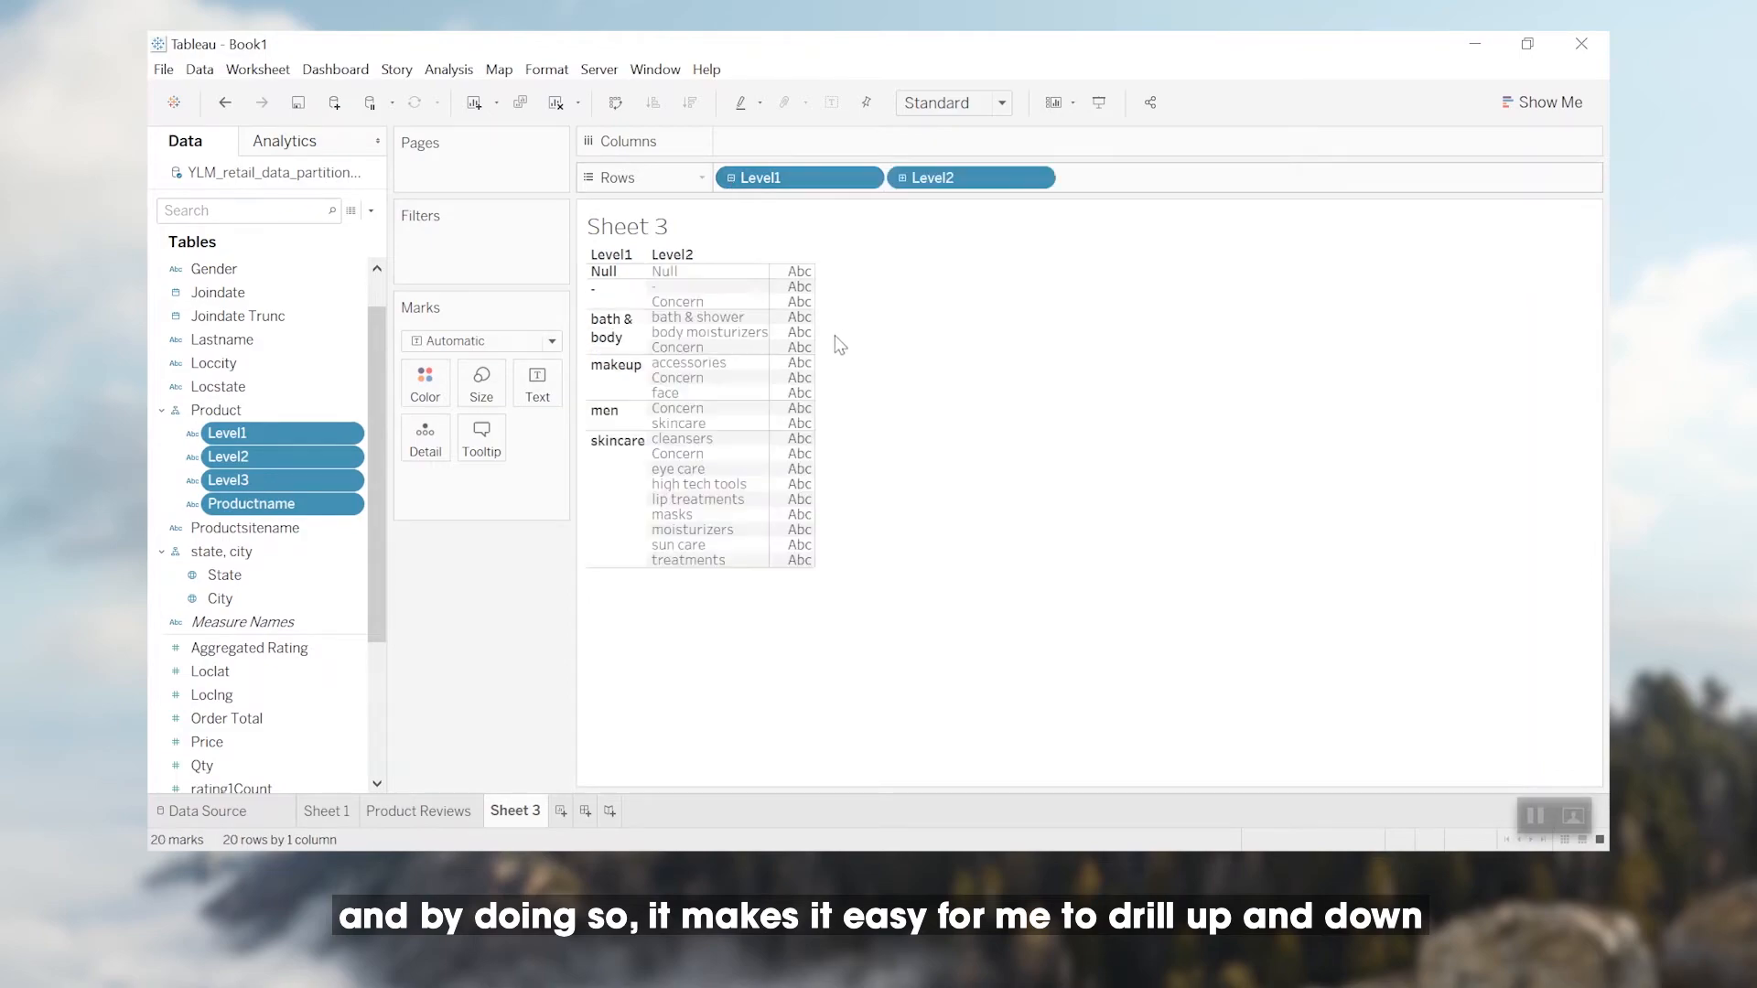
click(902, 178)
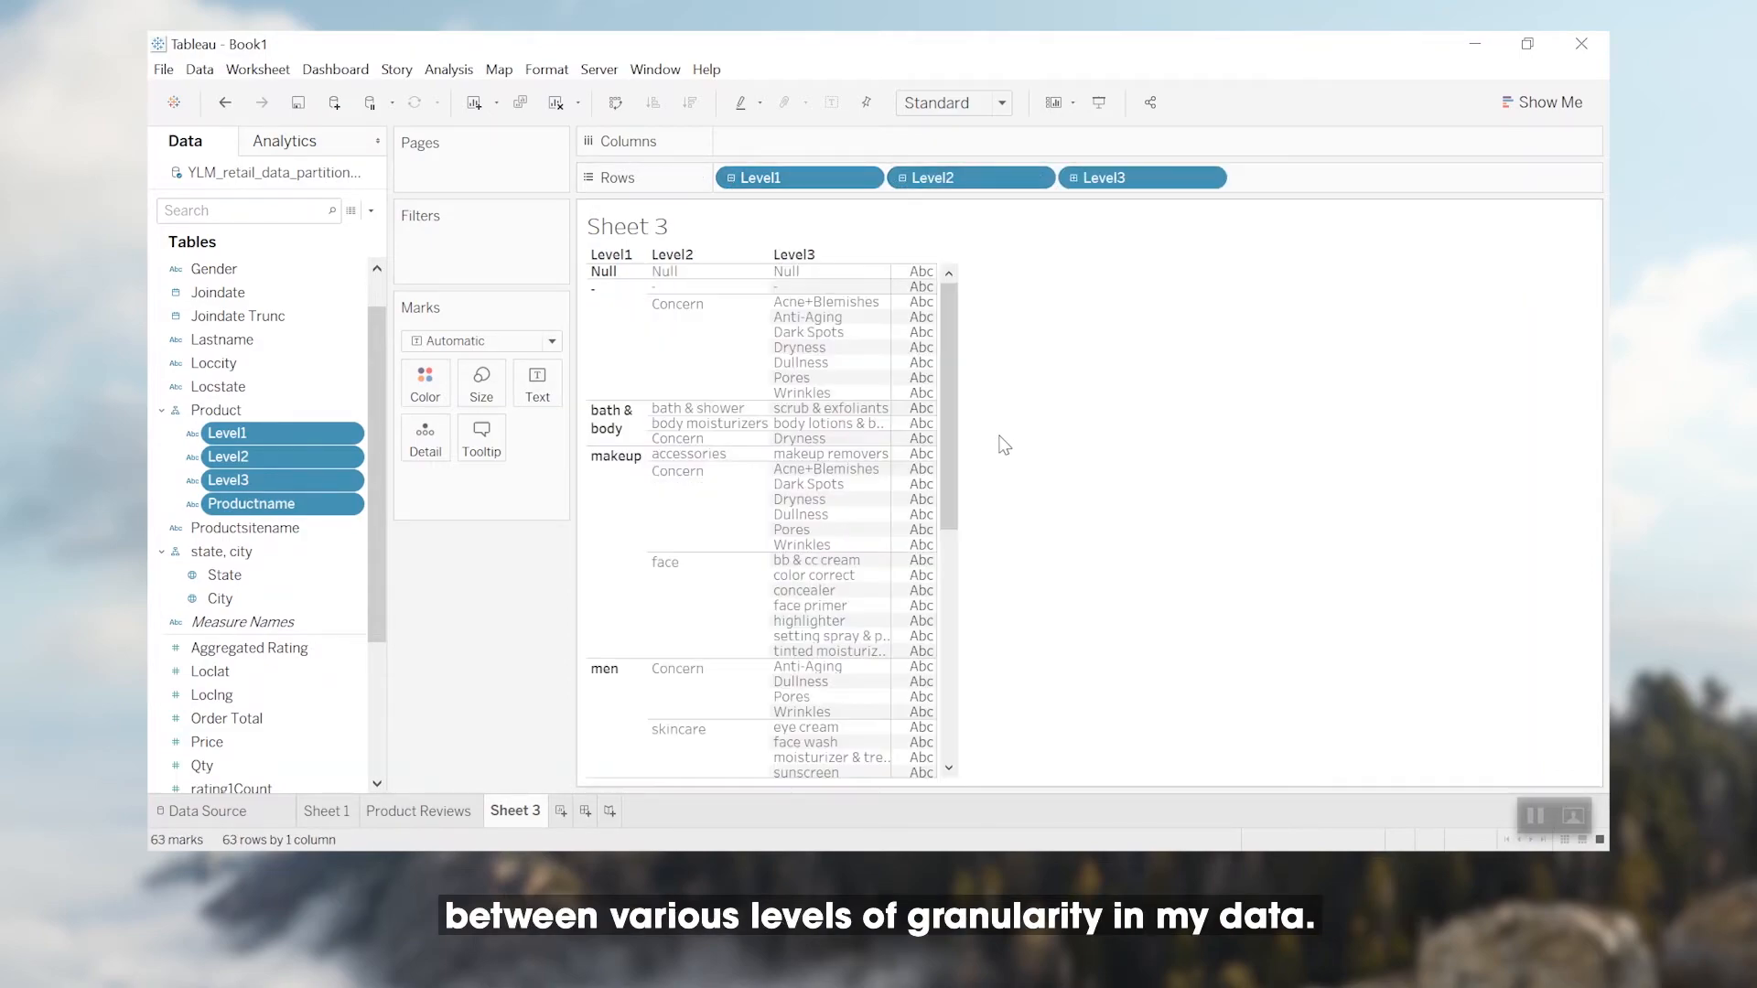
click(902, 179)
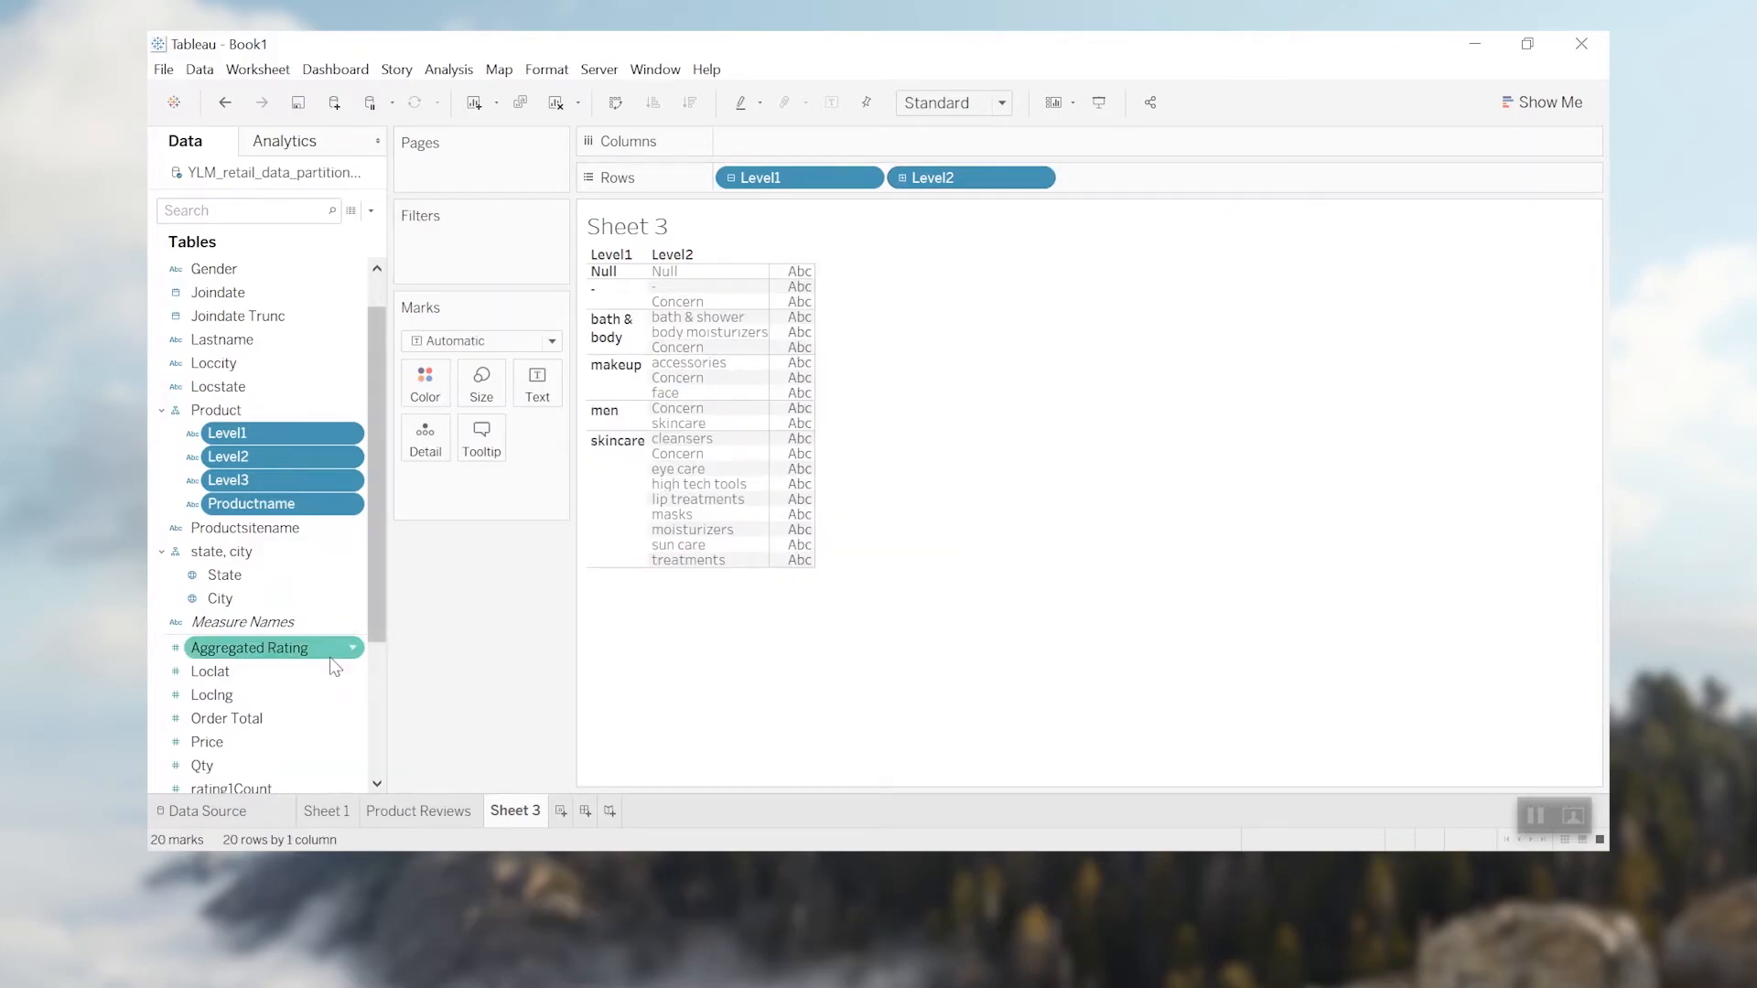
- Chart the sum of Qty as bars for each Level1 and Level2 category
click(277, 765)
drag(277, 765, 833, 154)
mouse_move(1131, 455)
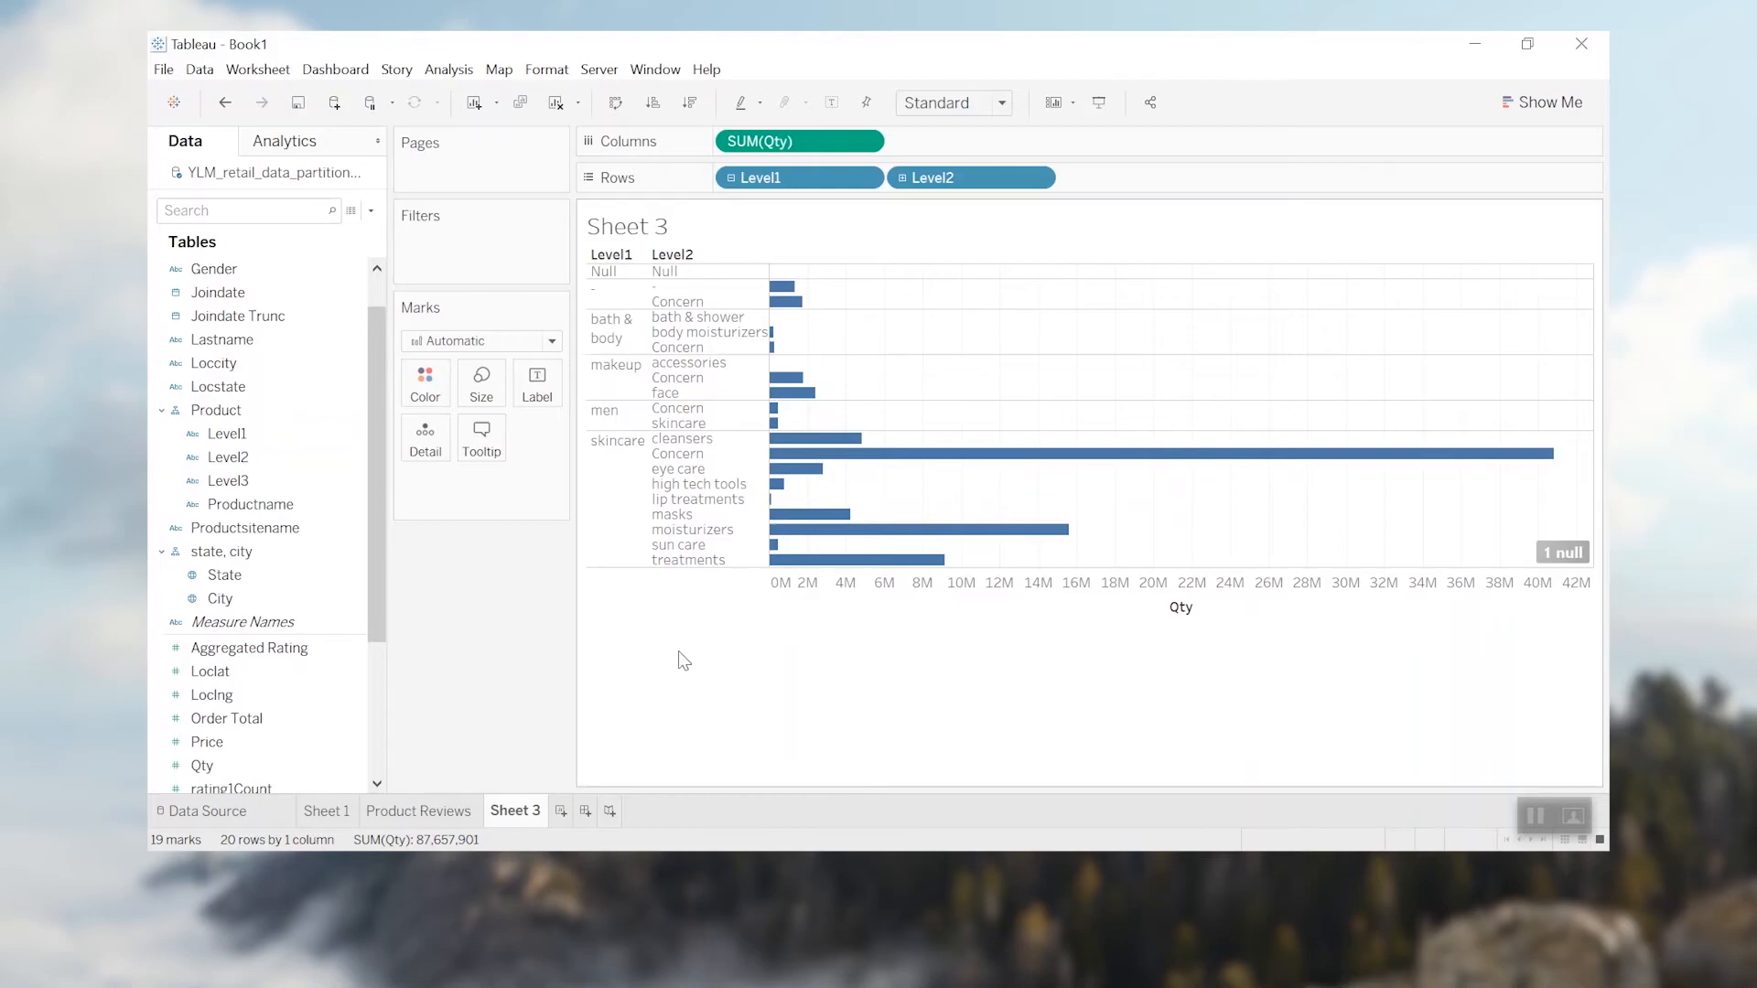
- Color the quantity bars by Aggregated Rating, aggregated as Average
click(314, 649)
drag(298, 661, 457, 393)
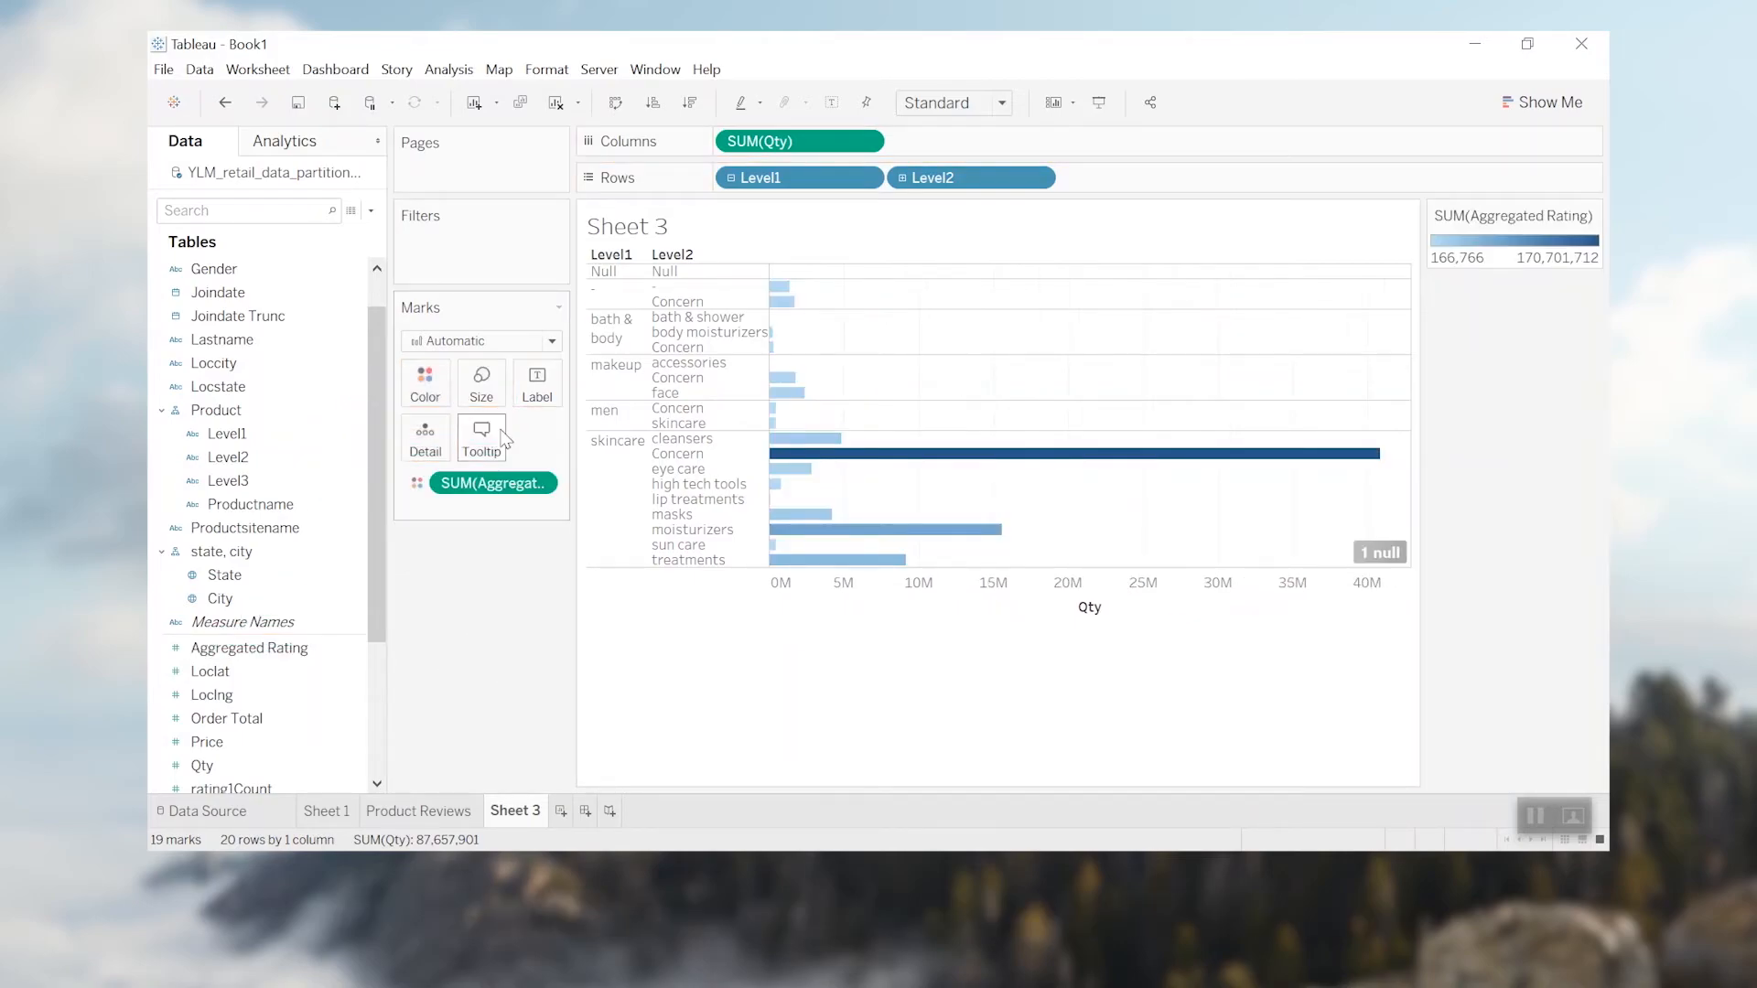
click(540, 484)
mouse_move(562, 666)
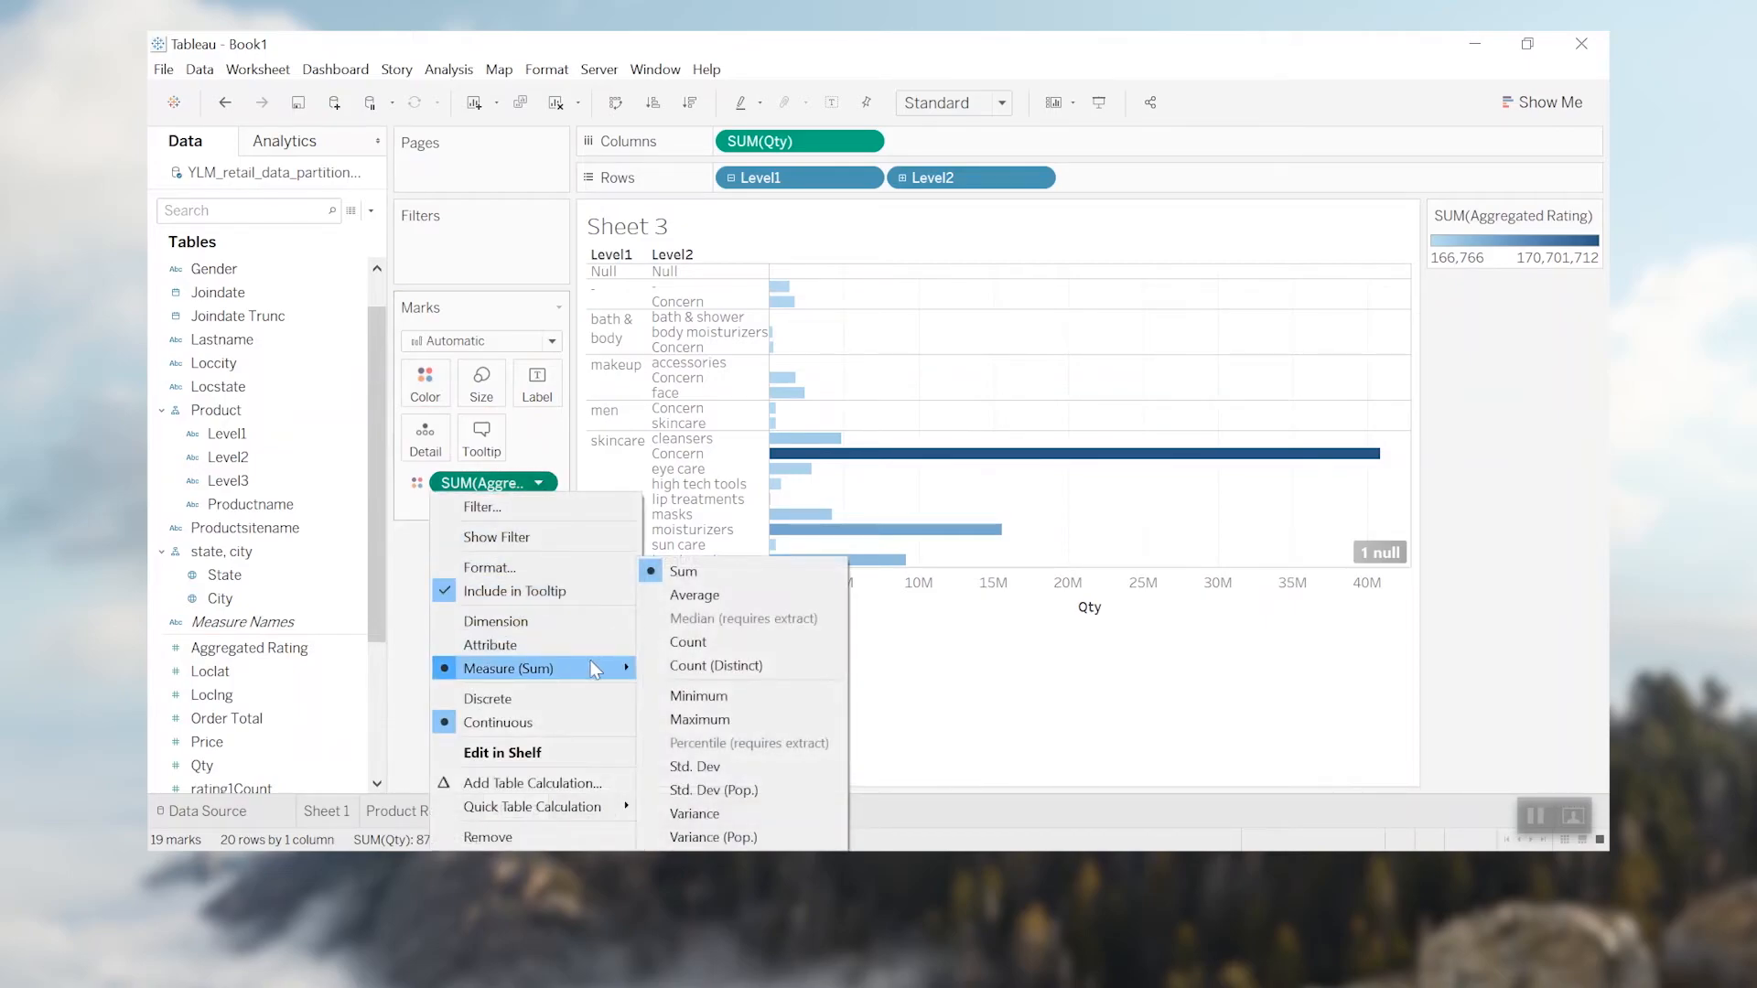
click(719, 596)
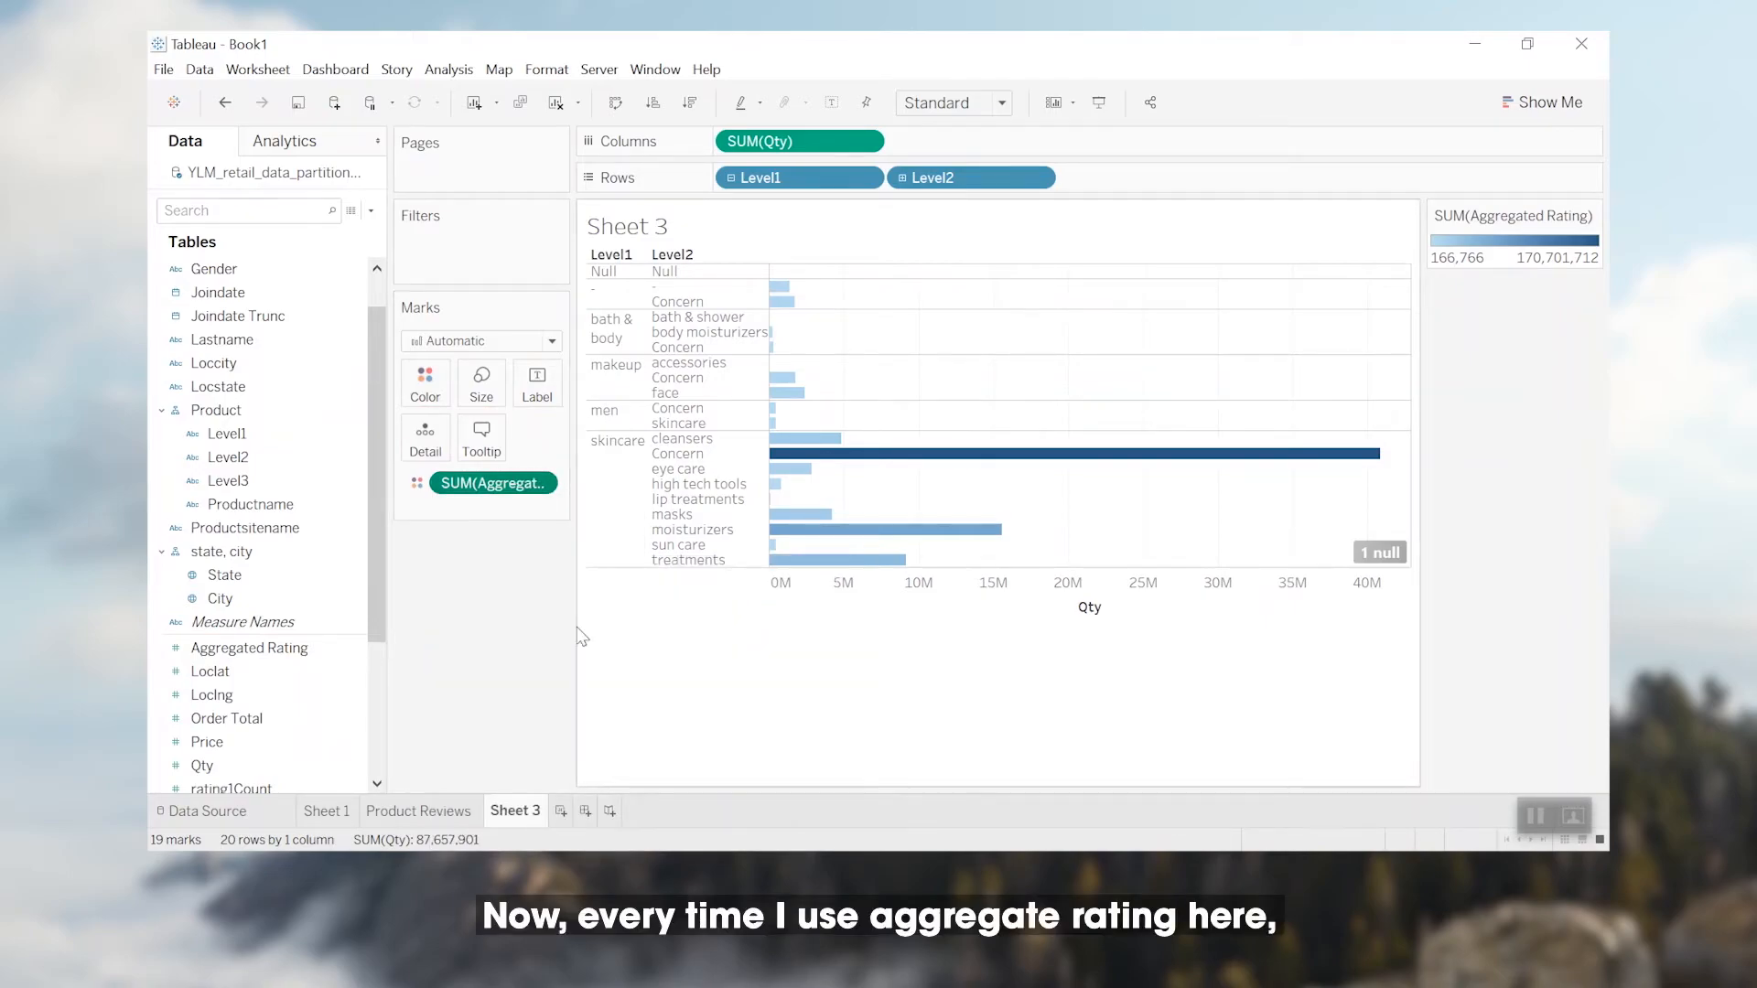
- Set the default aggregation of the Aggregated Rating field to Average
right_click(296, 655)
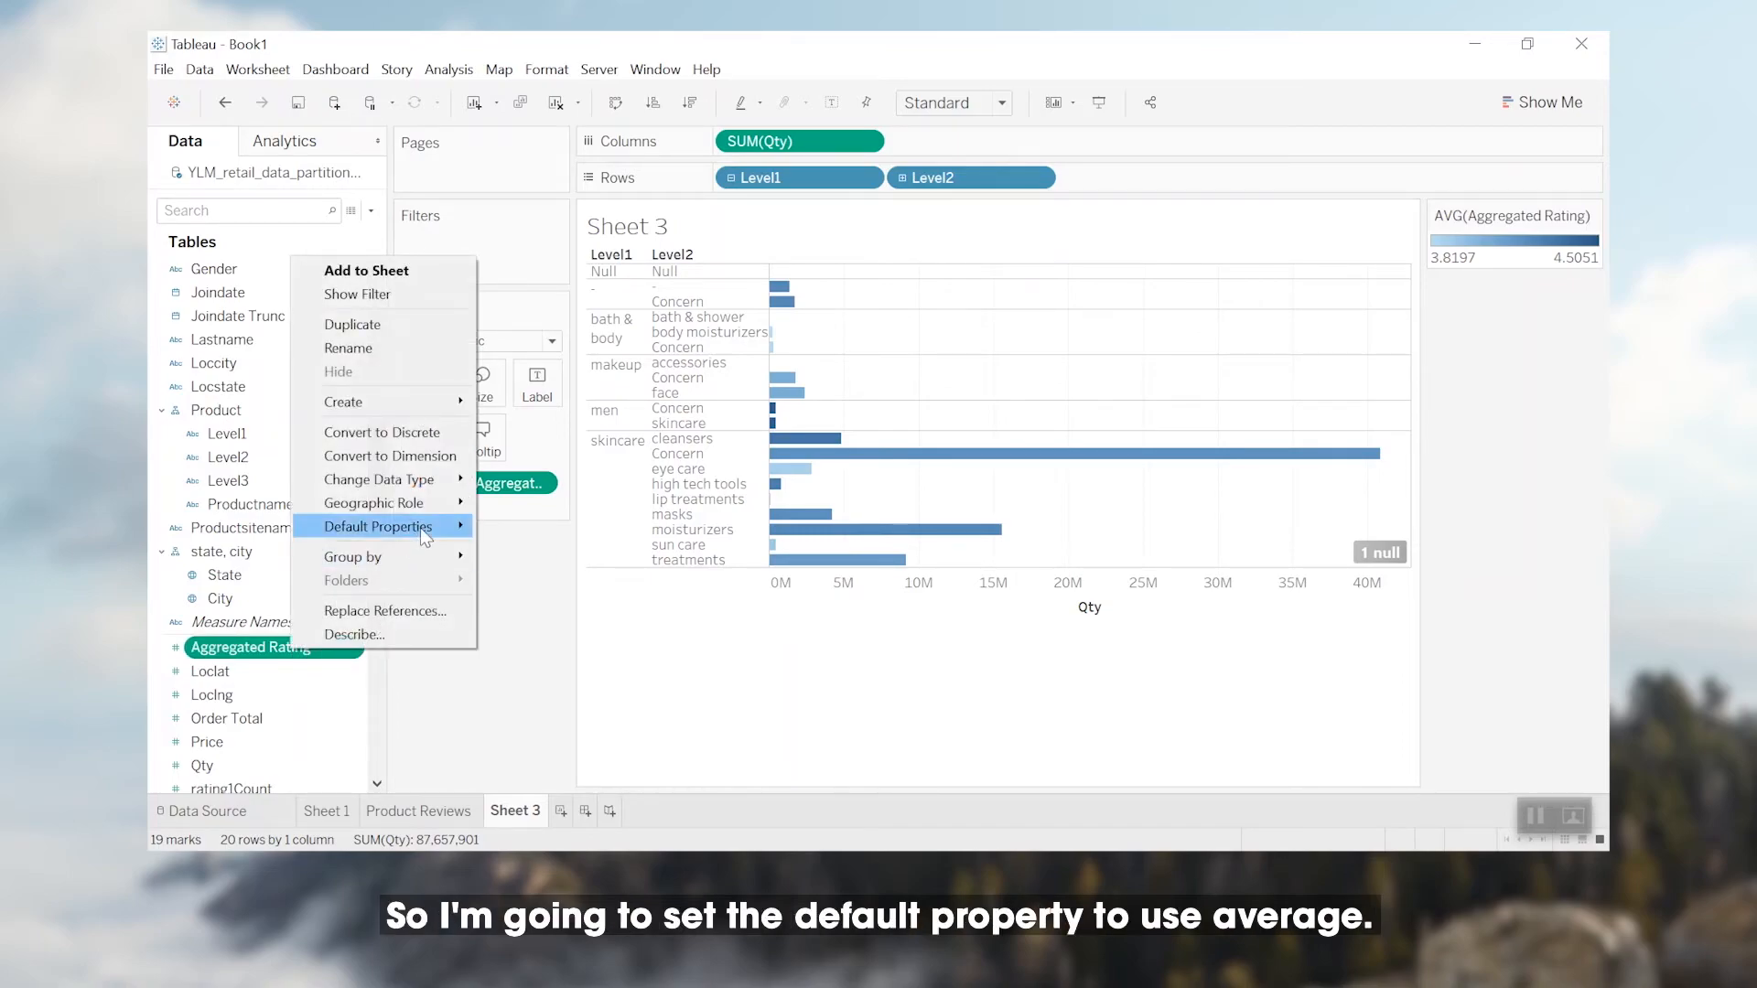
mouse_move(434, 526)
mouse_move(578, 605)
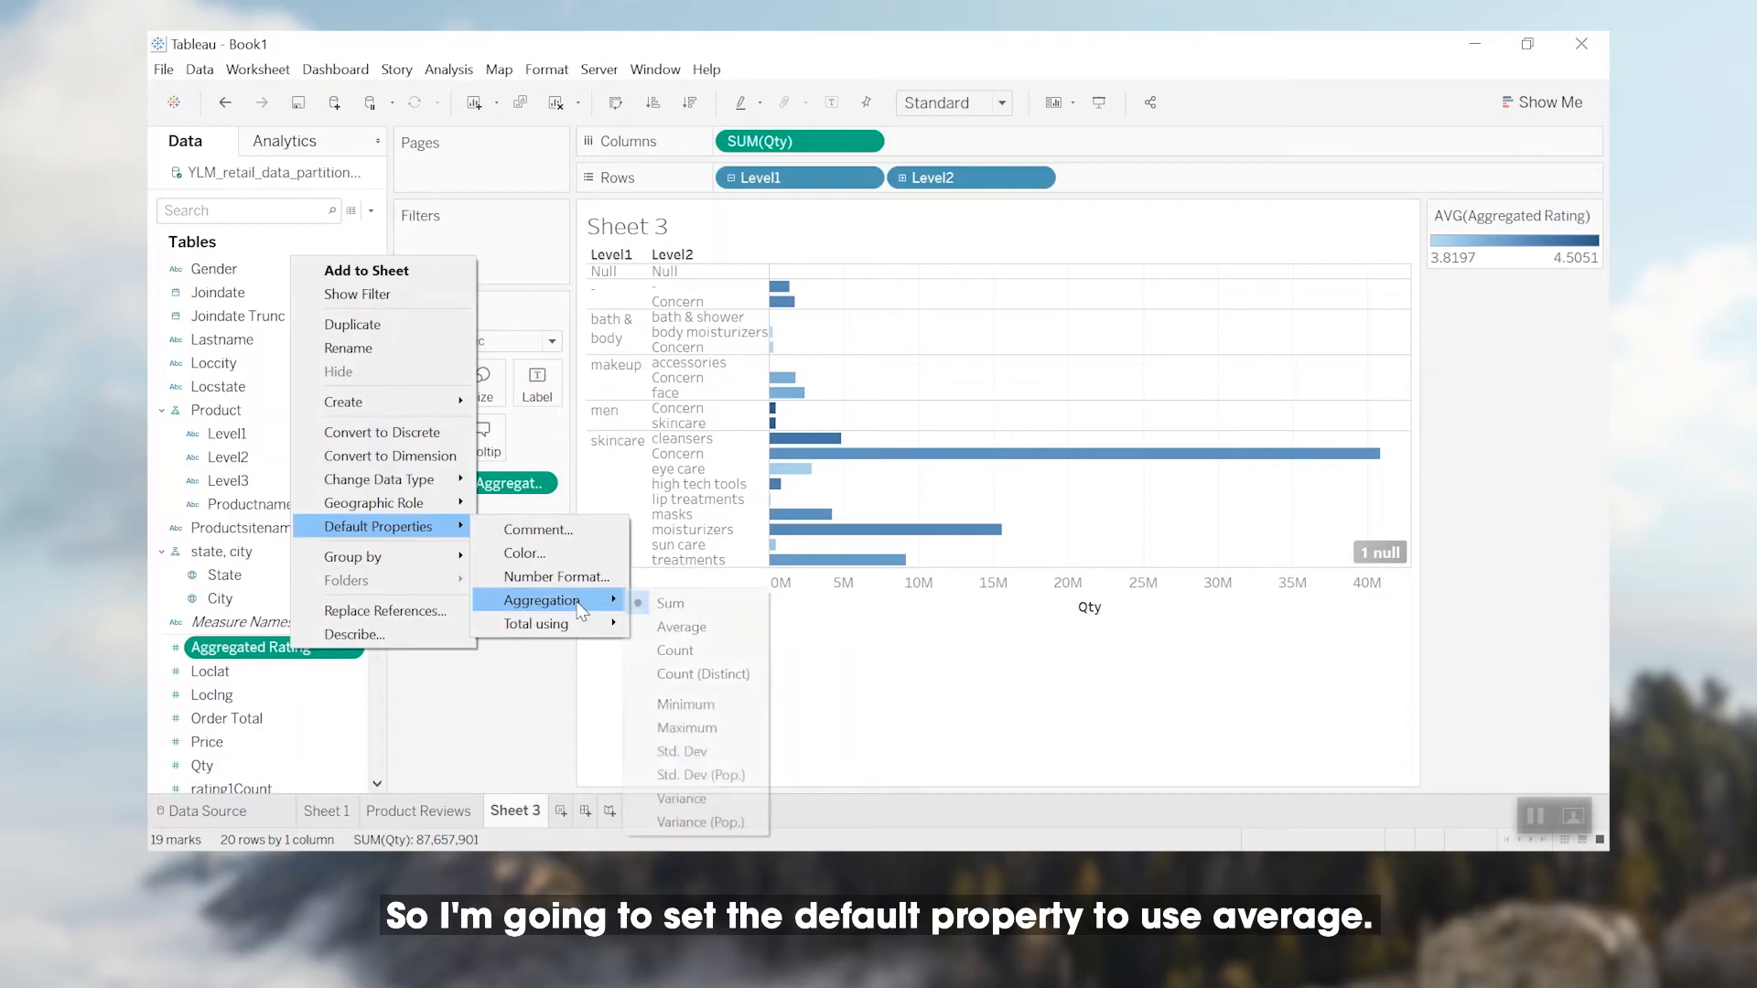
click(686, 629)
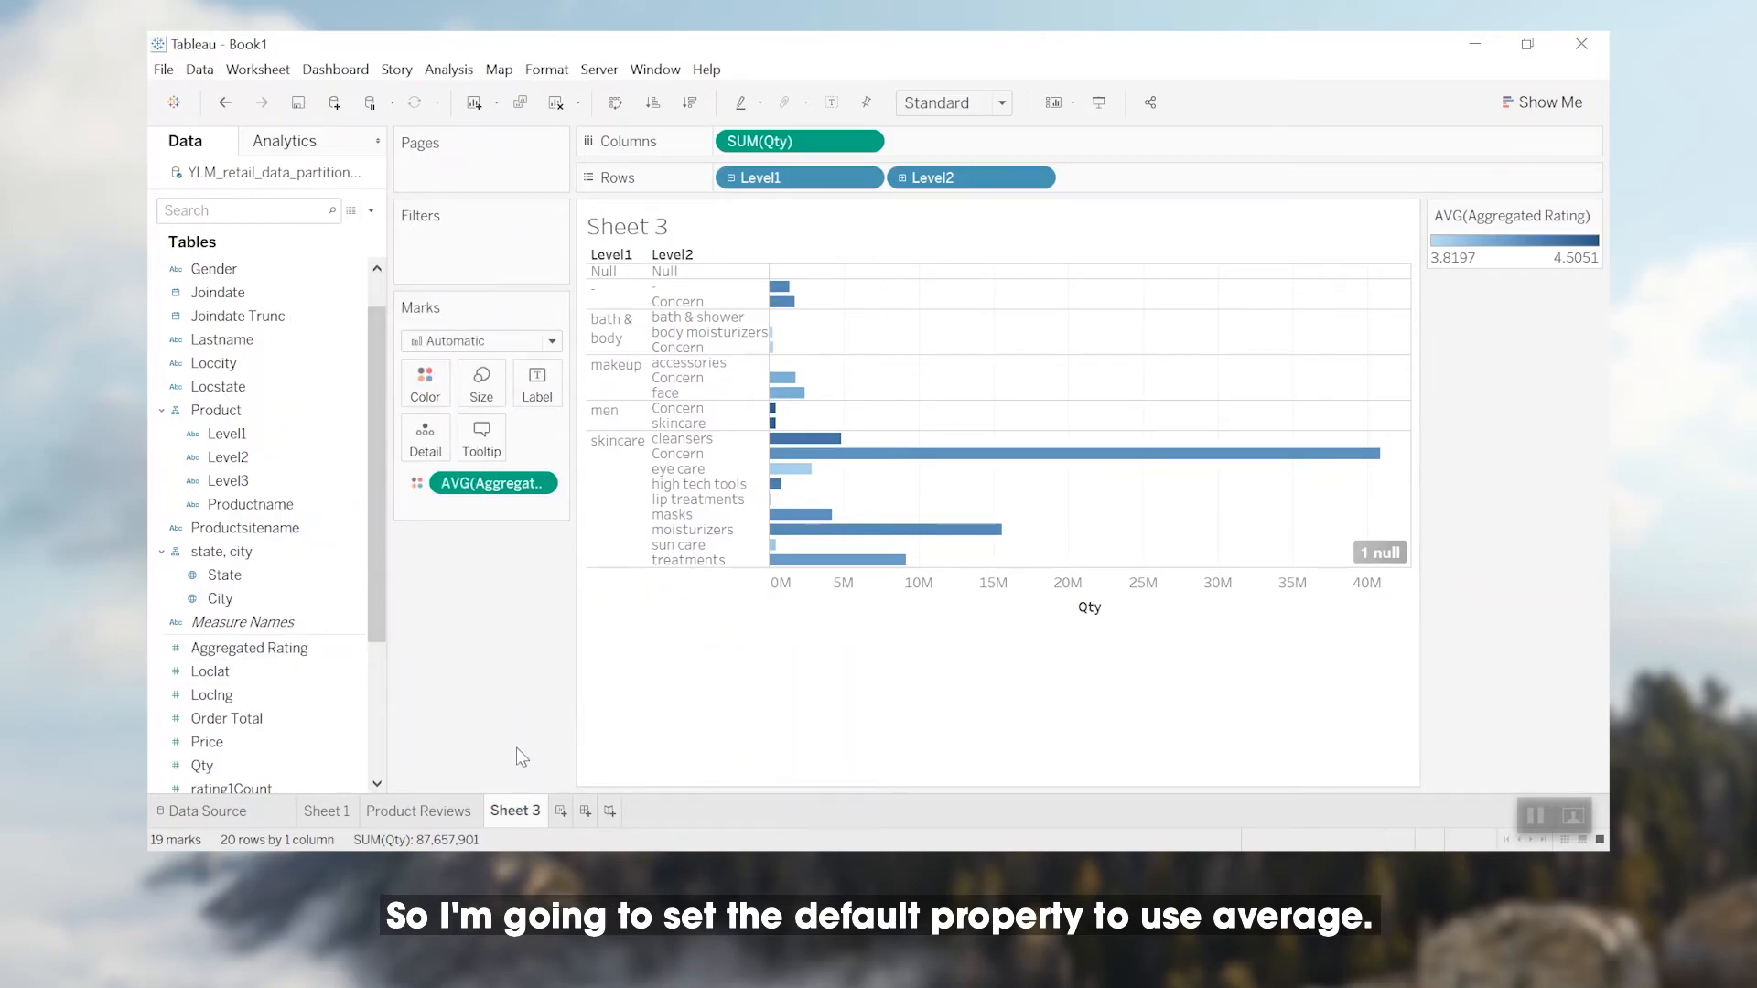
- Set the default color palette of the Aggregated Rating field to Orange-Blue Diverging
right_click(277, 651)
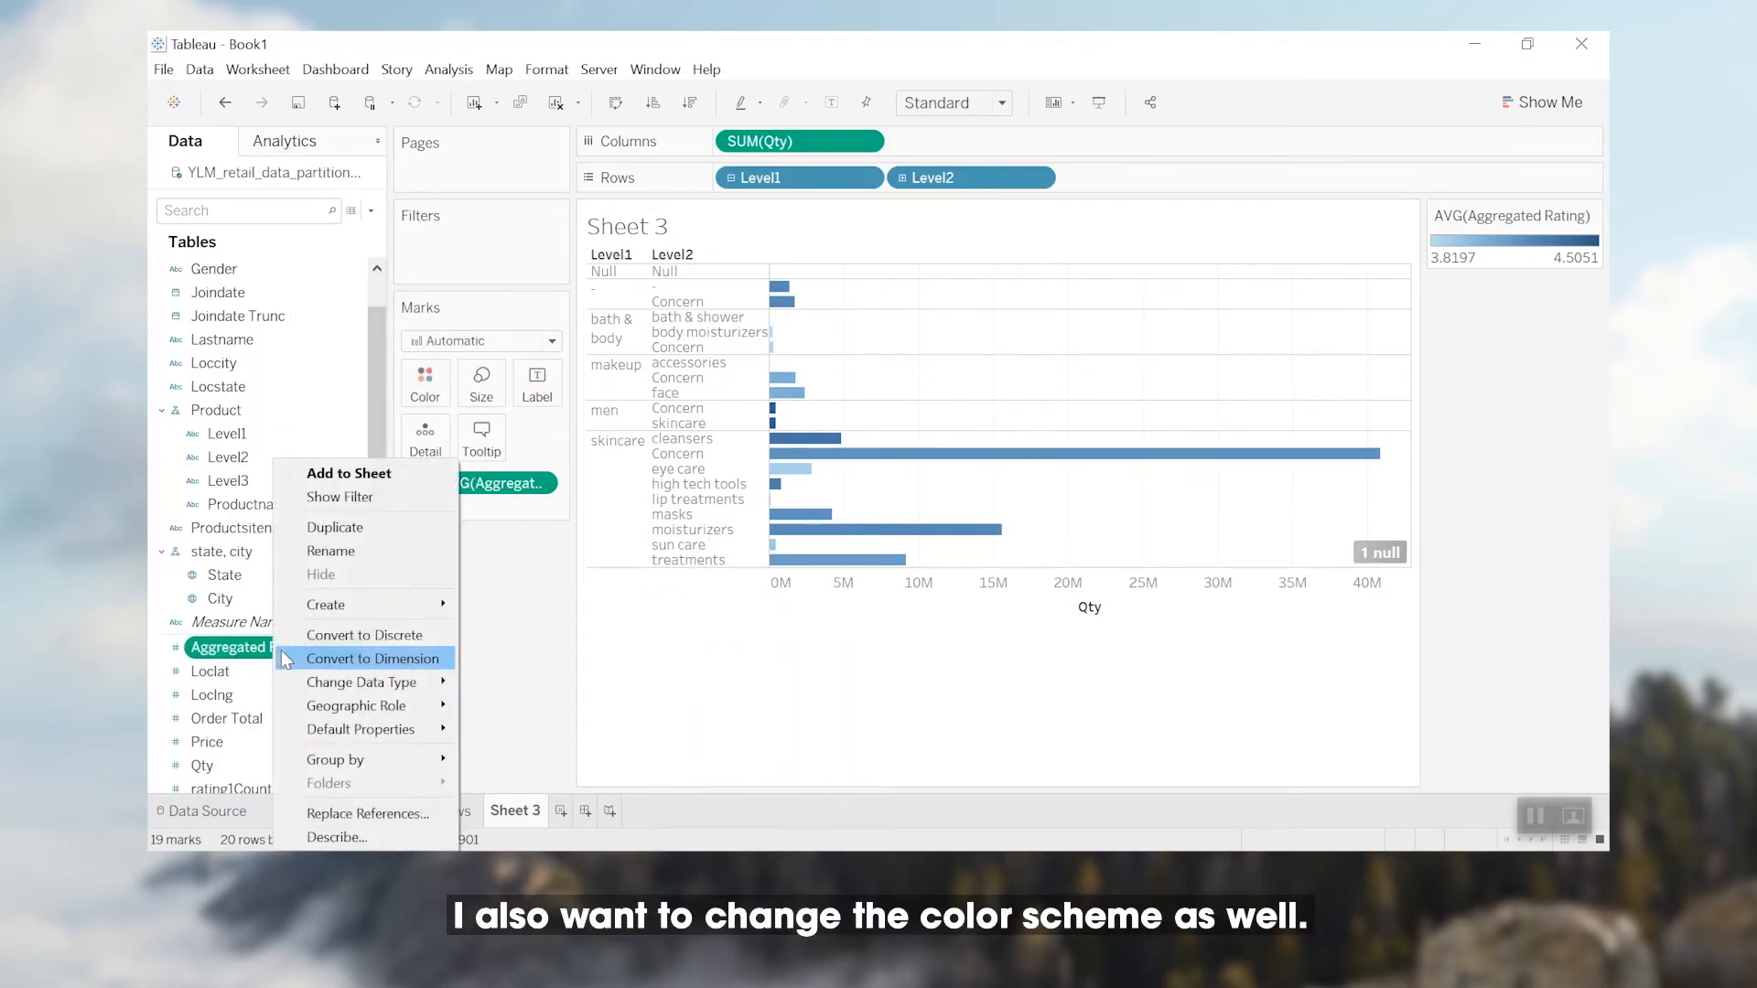
mouse_move(402, 730)
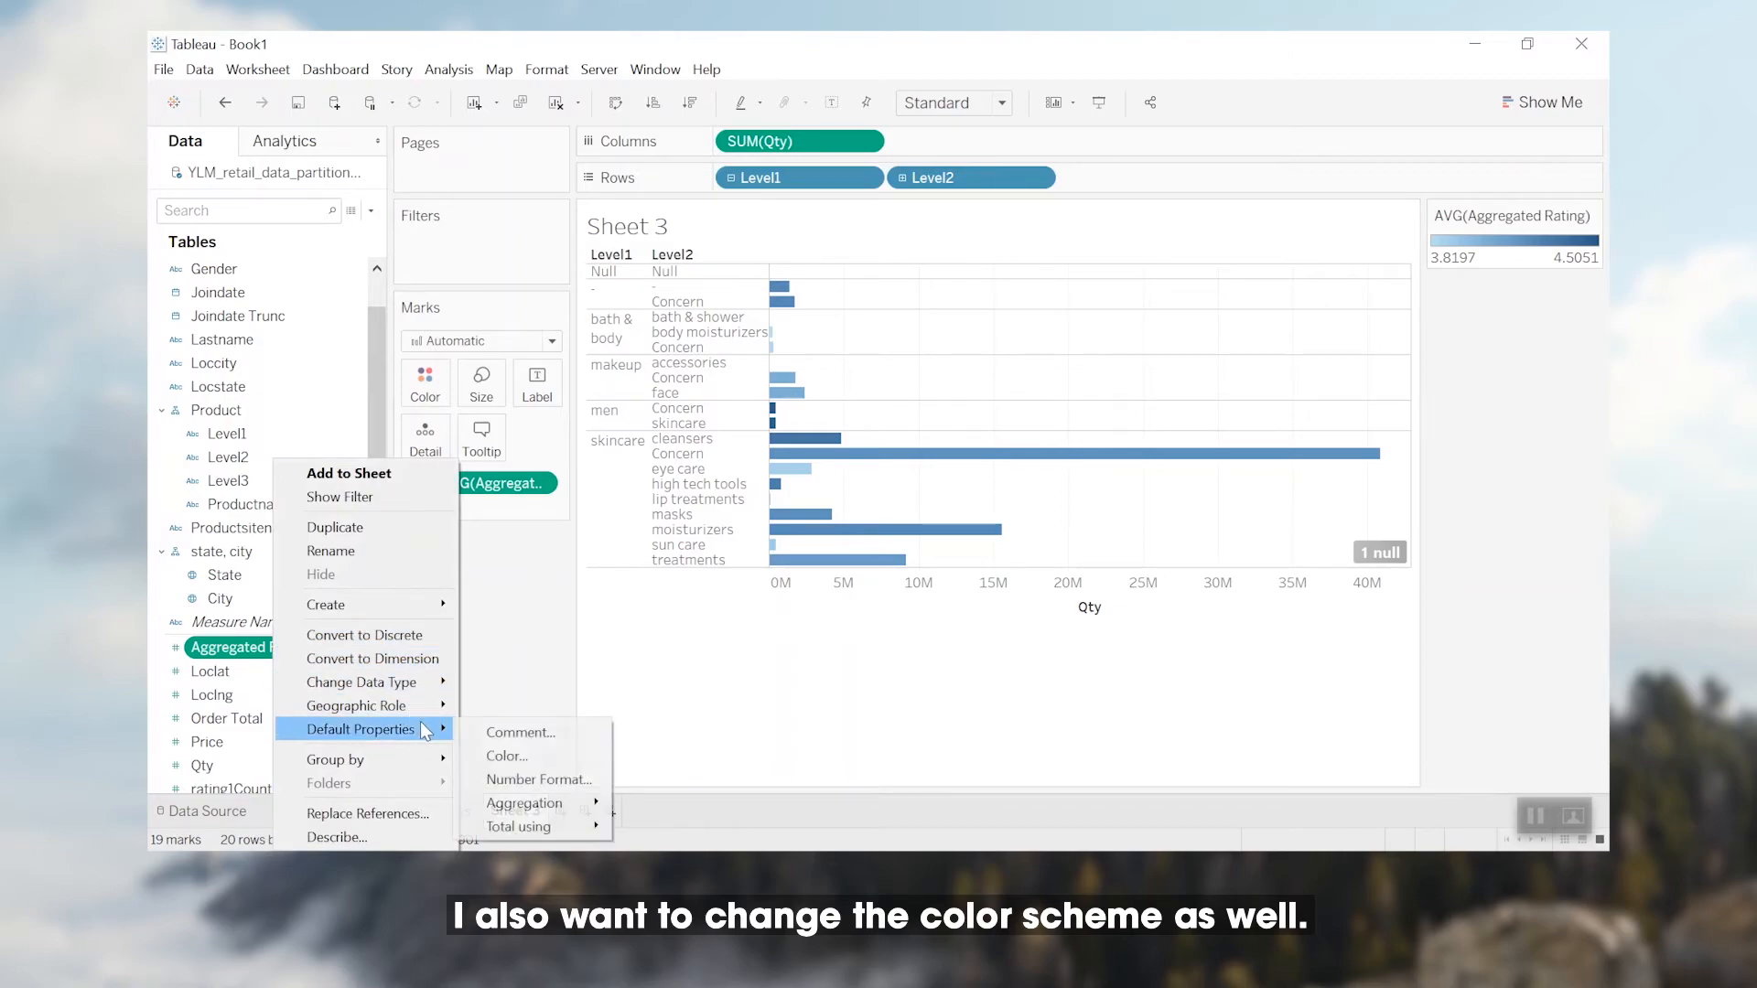
click(554, 758)
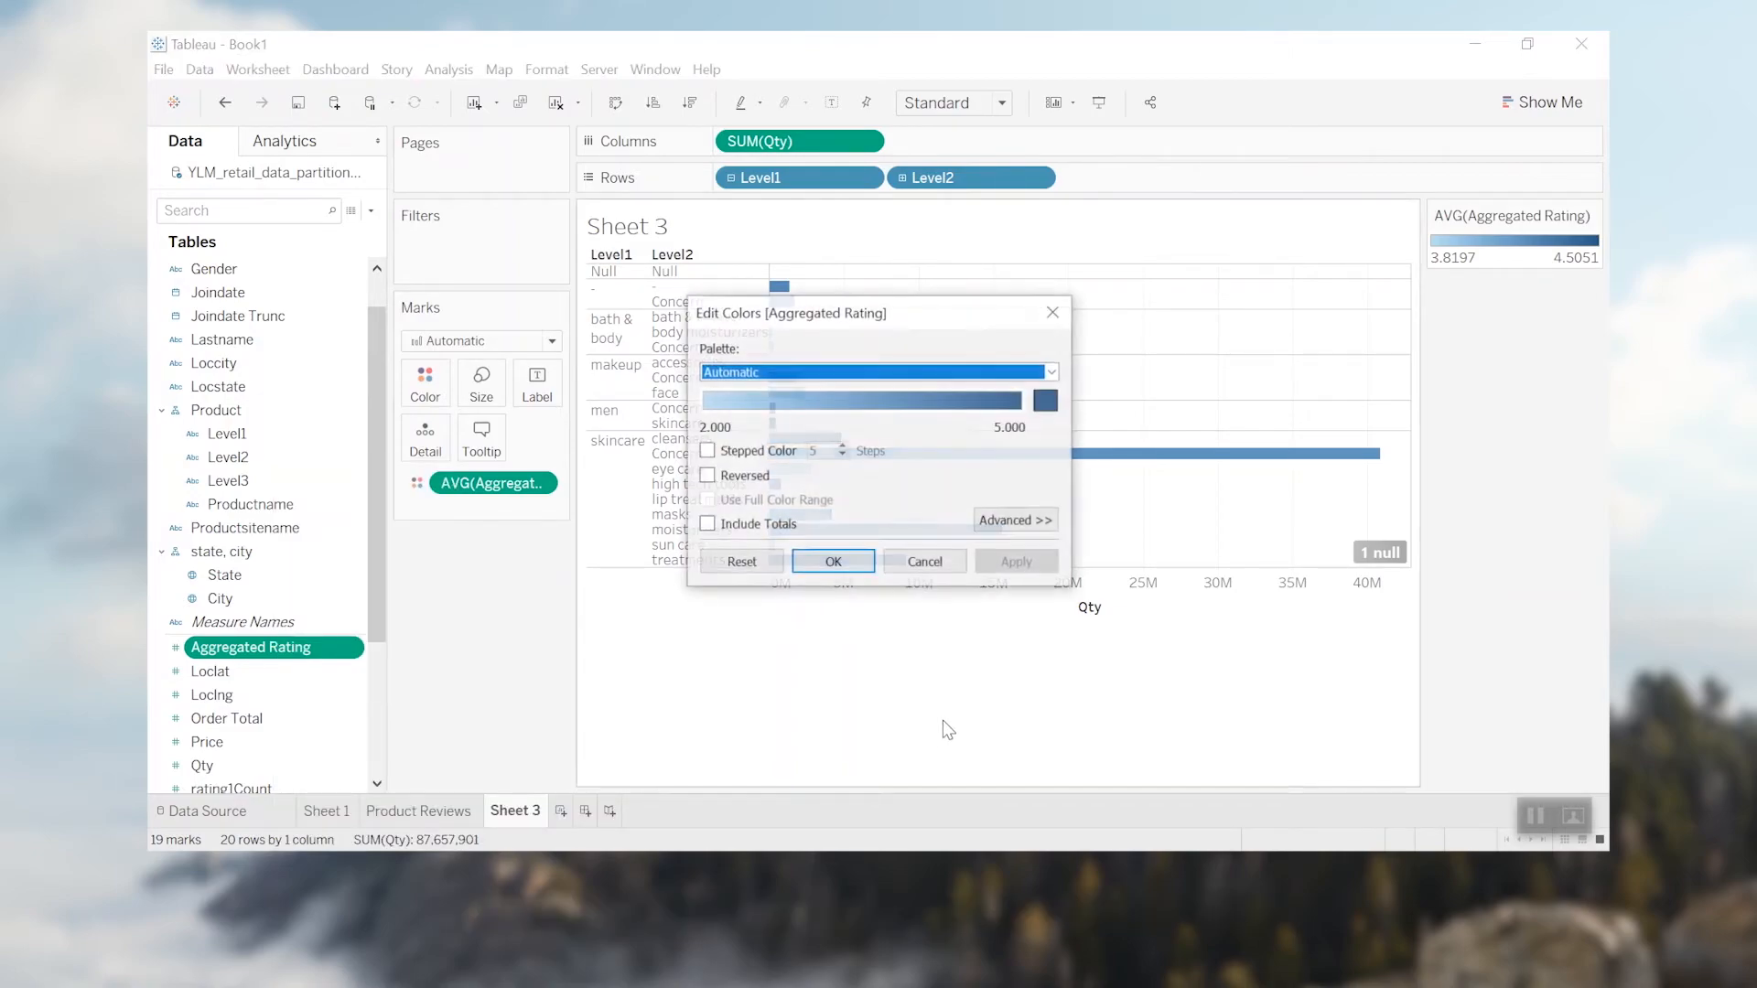
click(1053, 372)
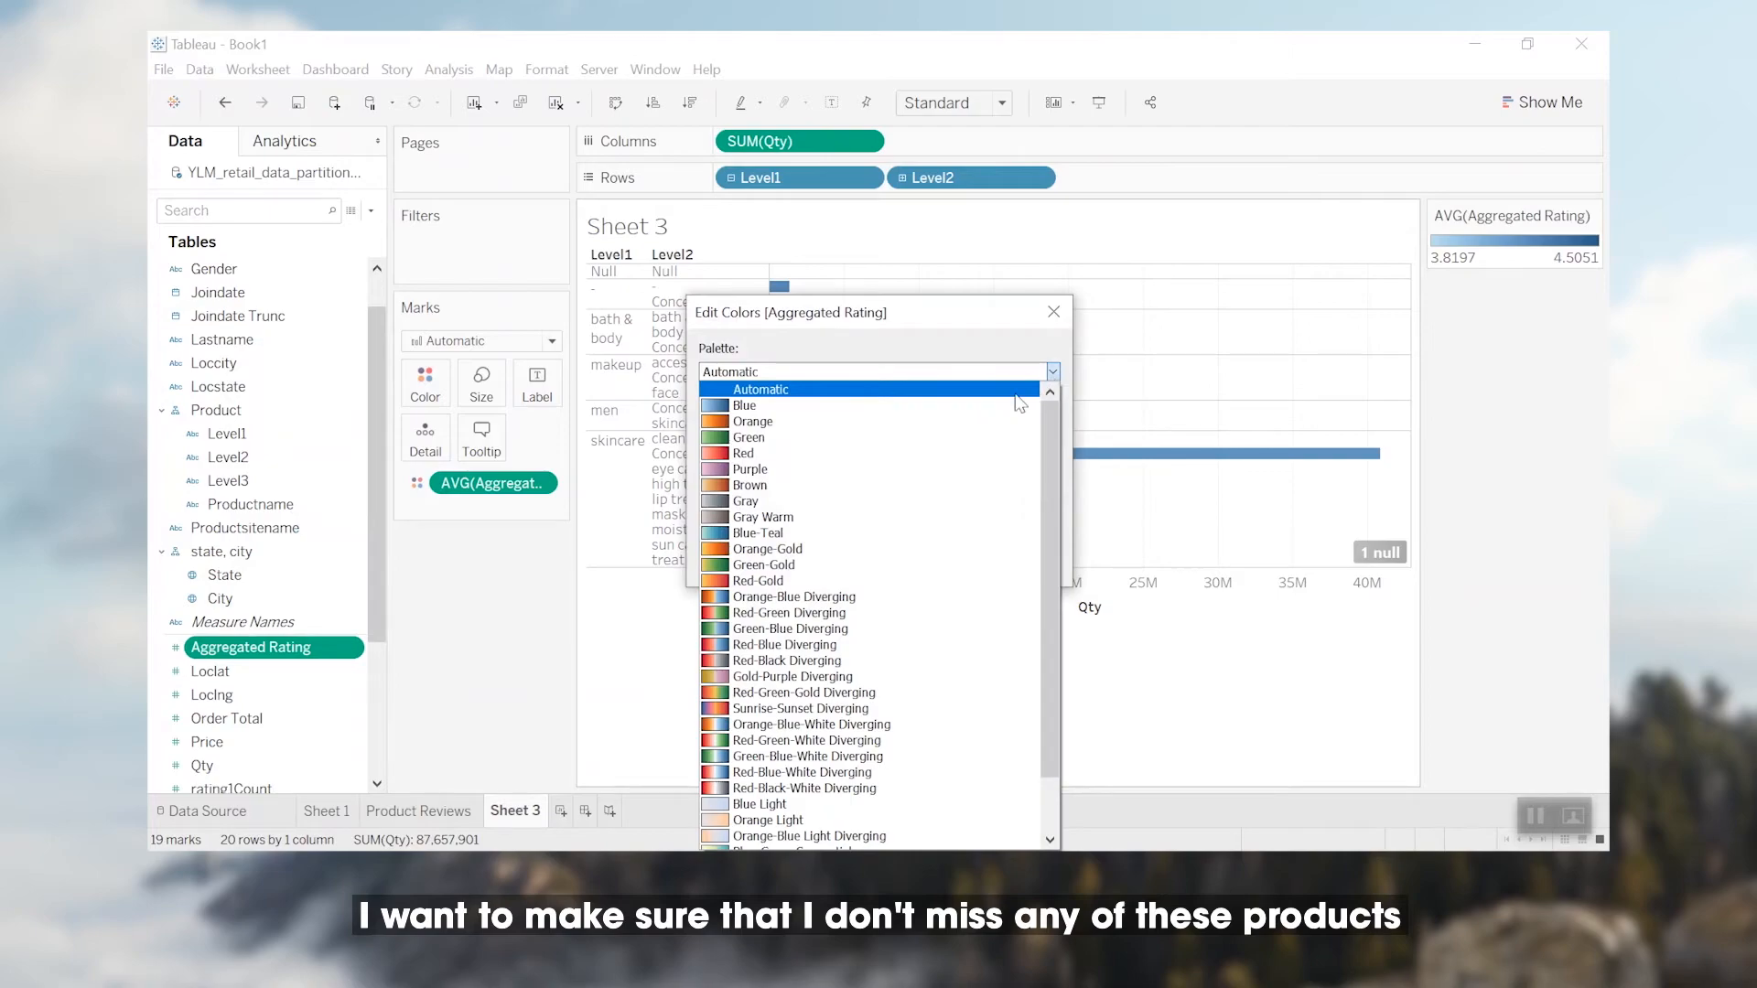
click(930, 597)
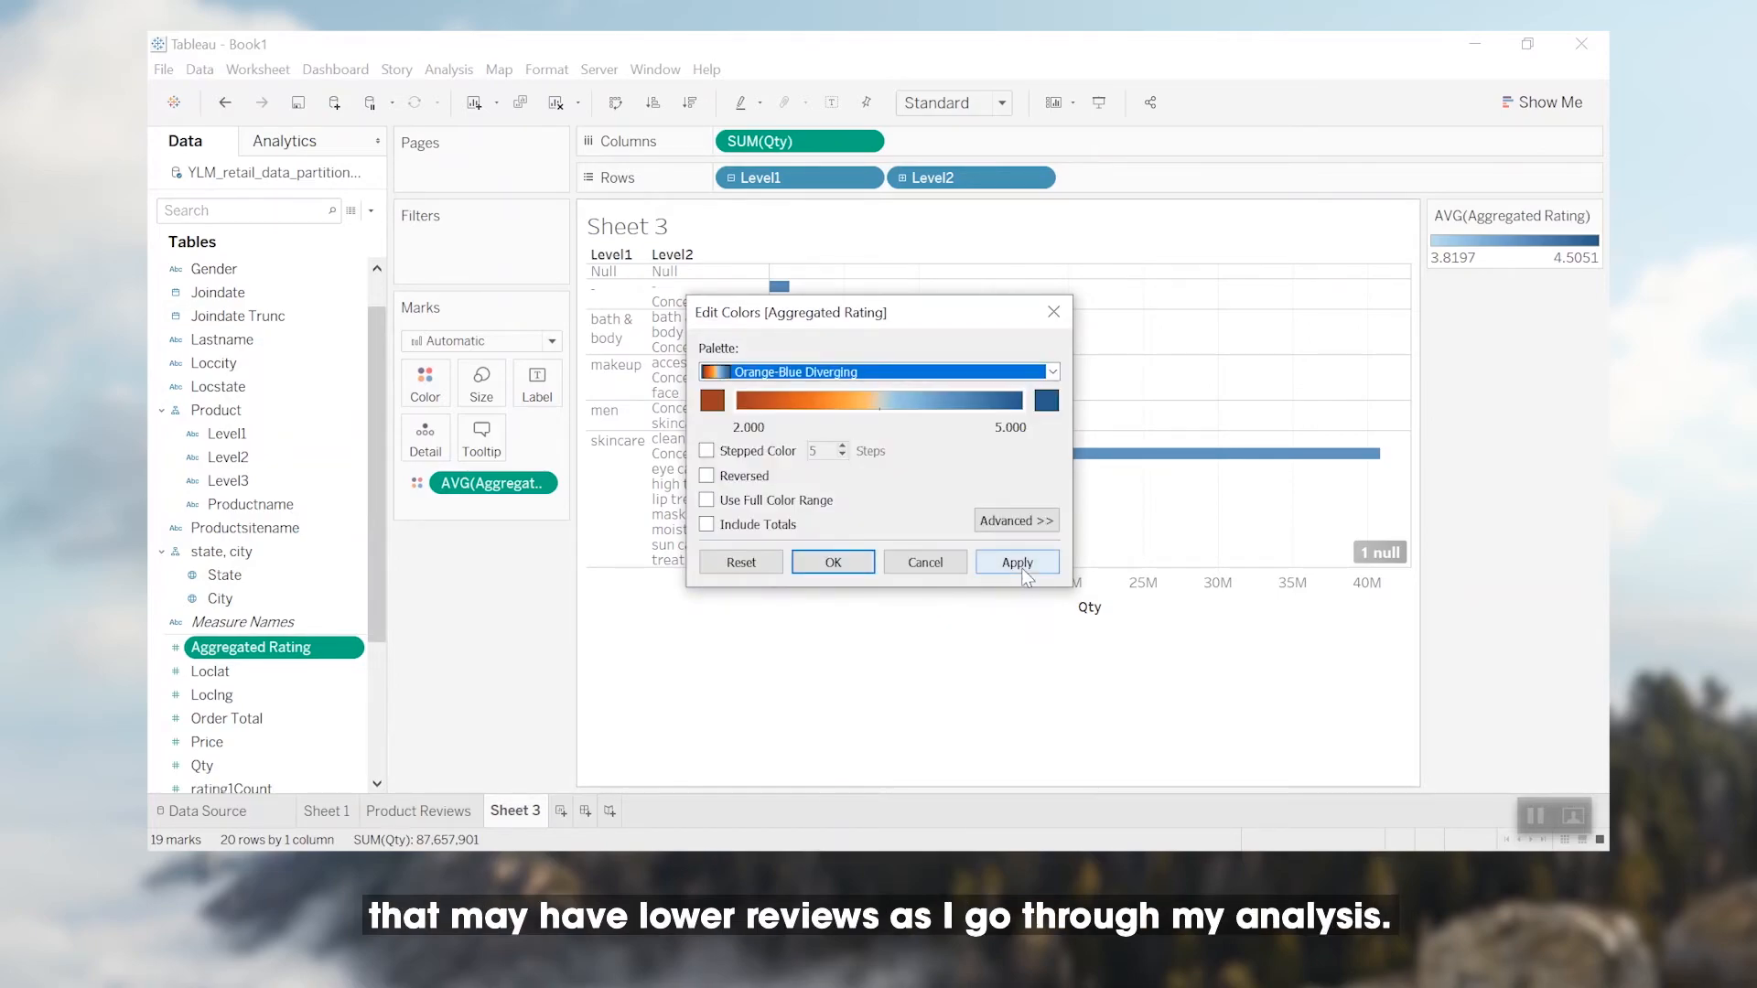
click(843, 568)
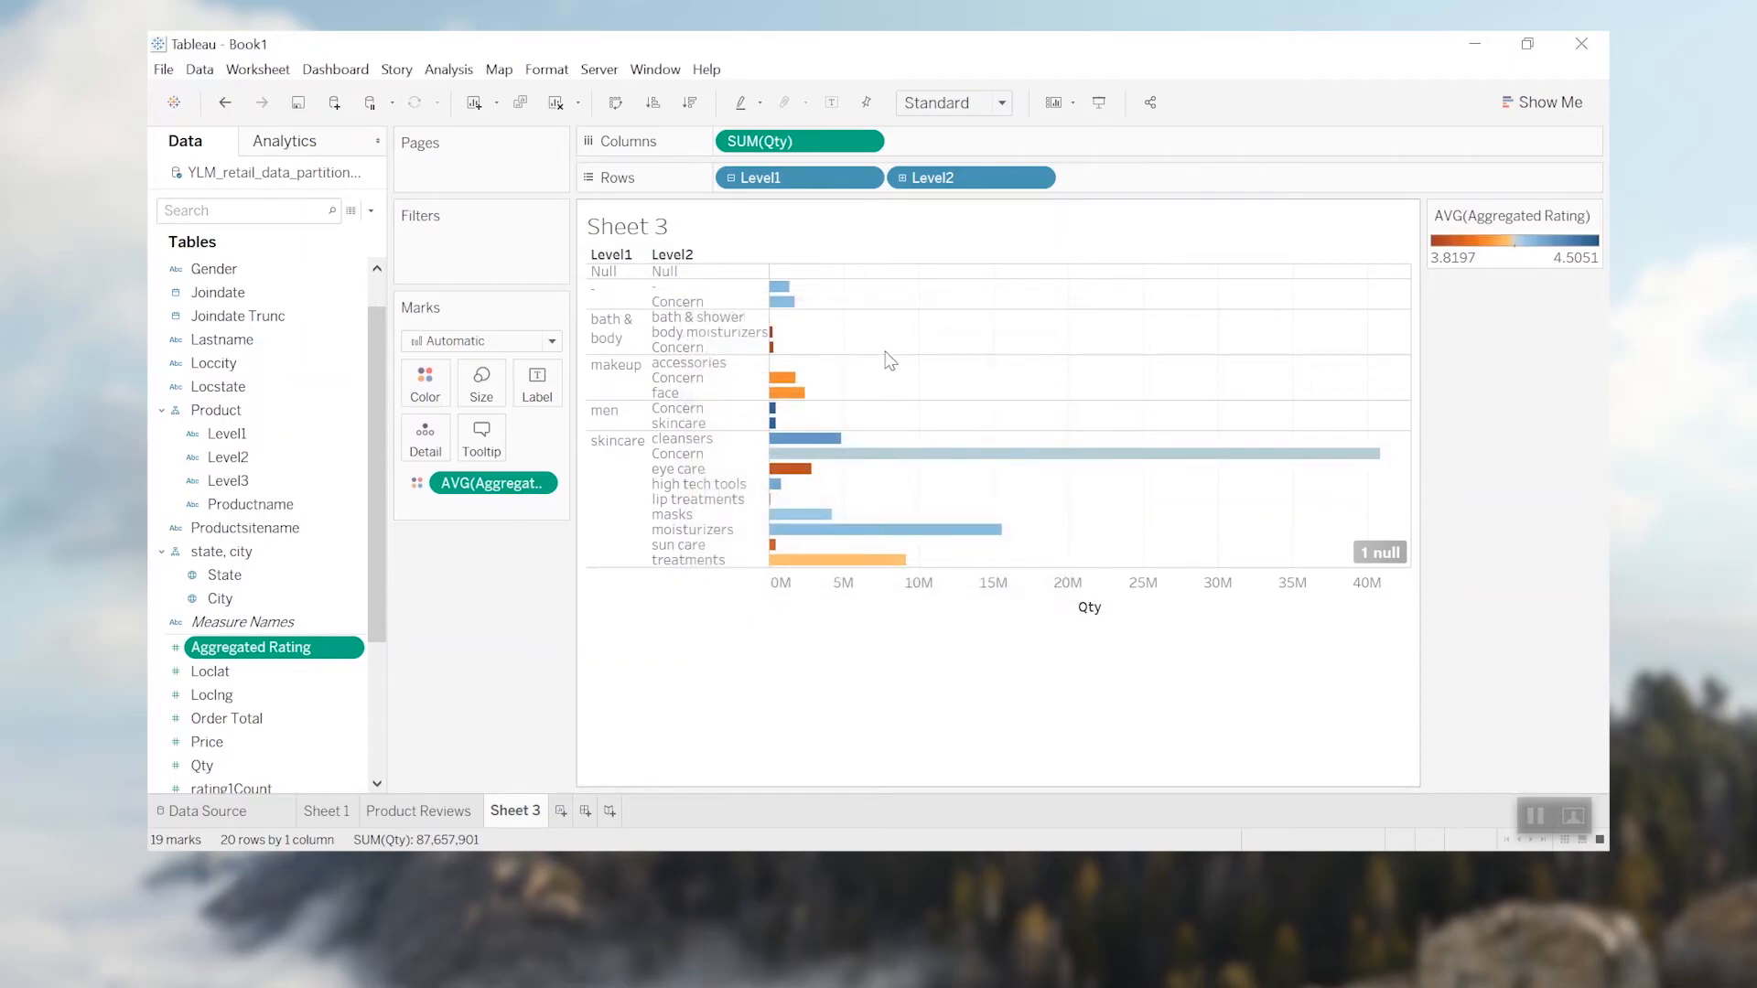
- Drill the product rows down to Level3 and inspect the skincare bars for Wrinkles, Dark Spots and eye creams & treatments
click(903, 178)
scroll(1110, 465, down, 9)
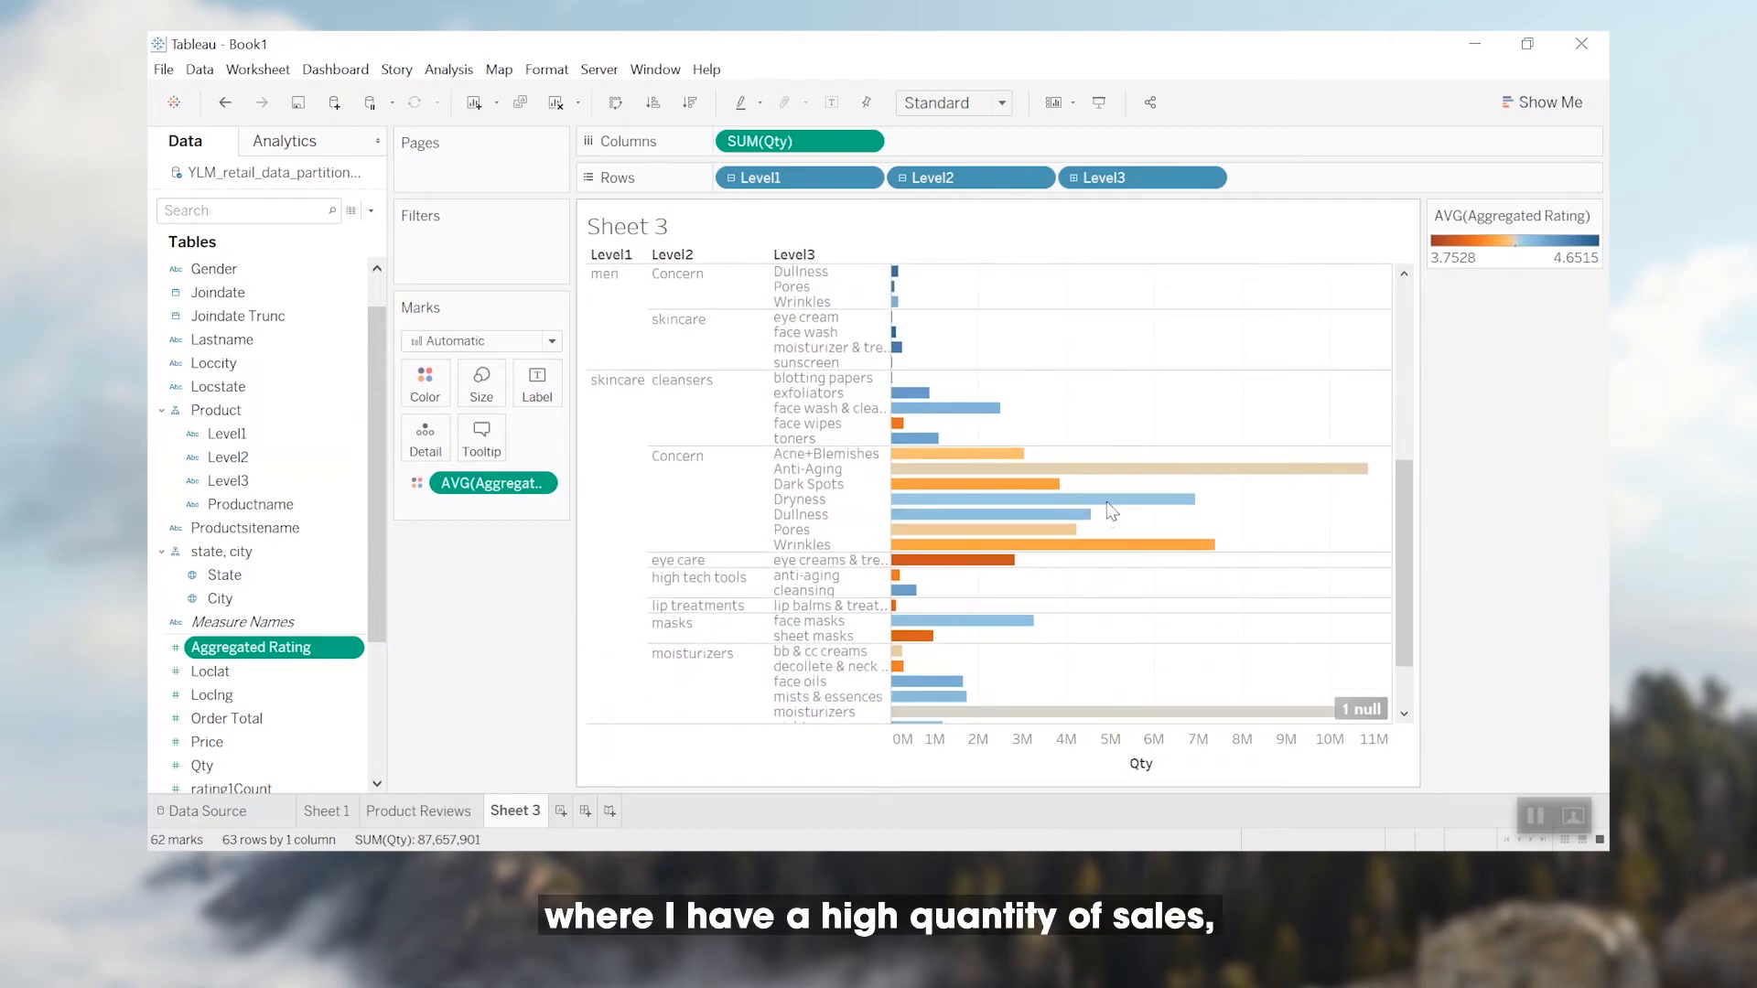
mouse_move(1208, 549)
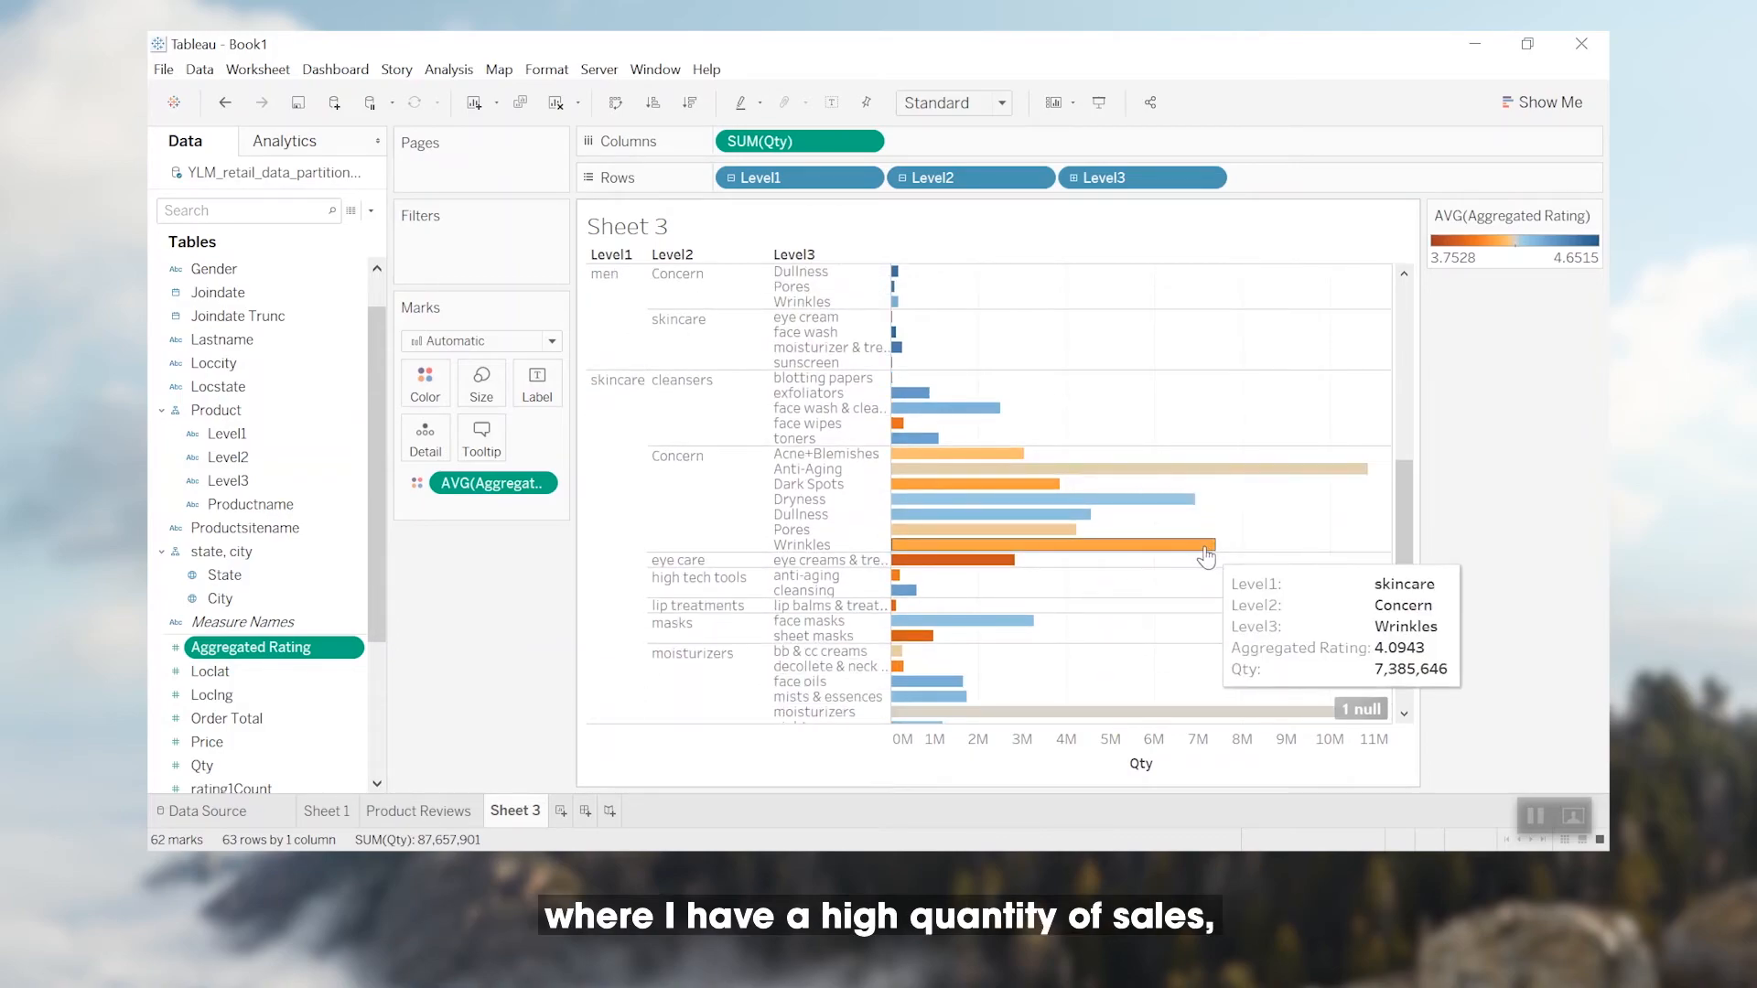
mouse_move(1023, 483)
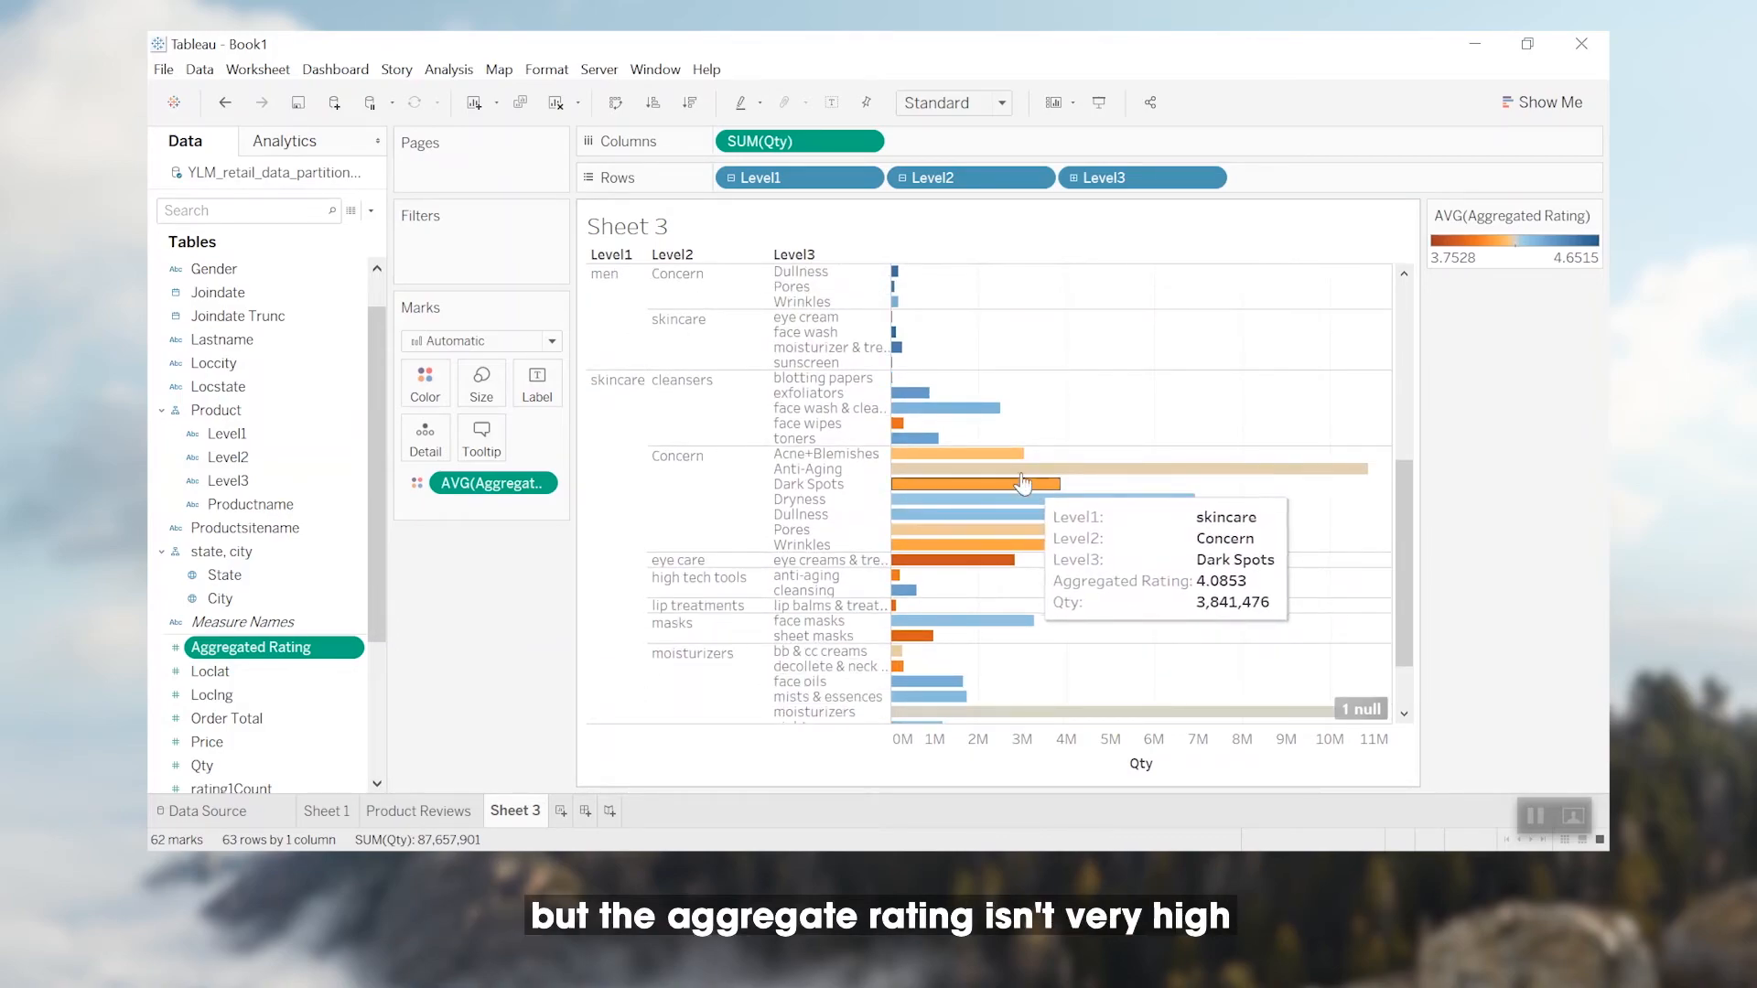
mouse_move(1013, 567)
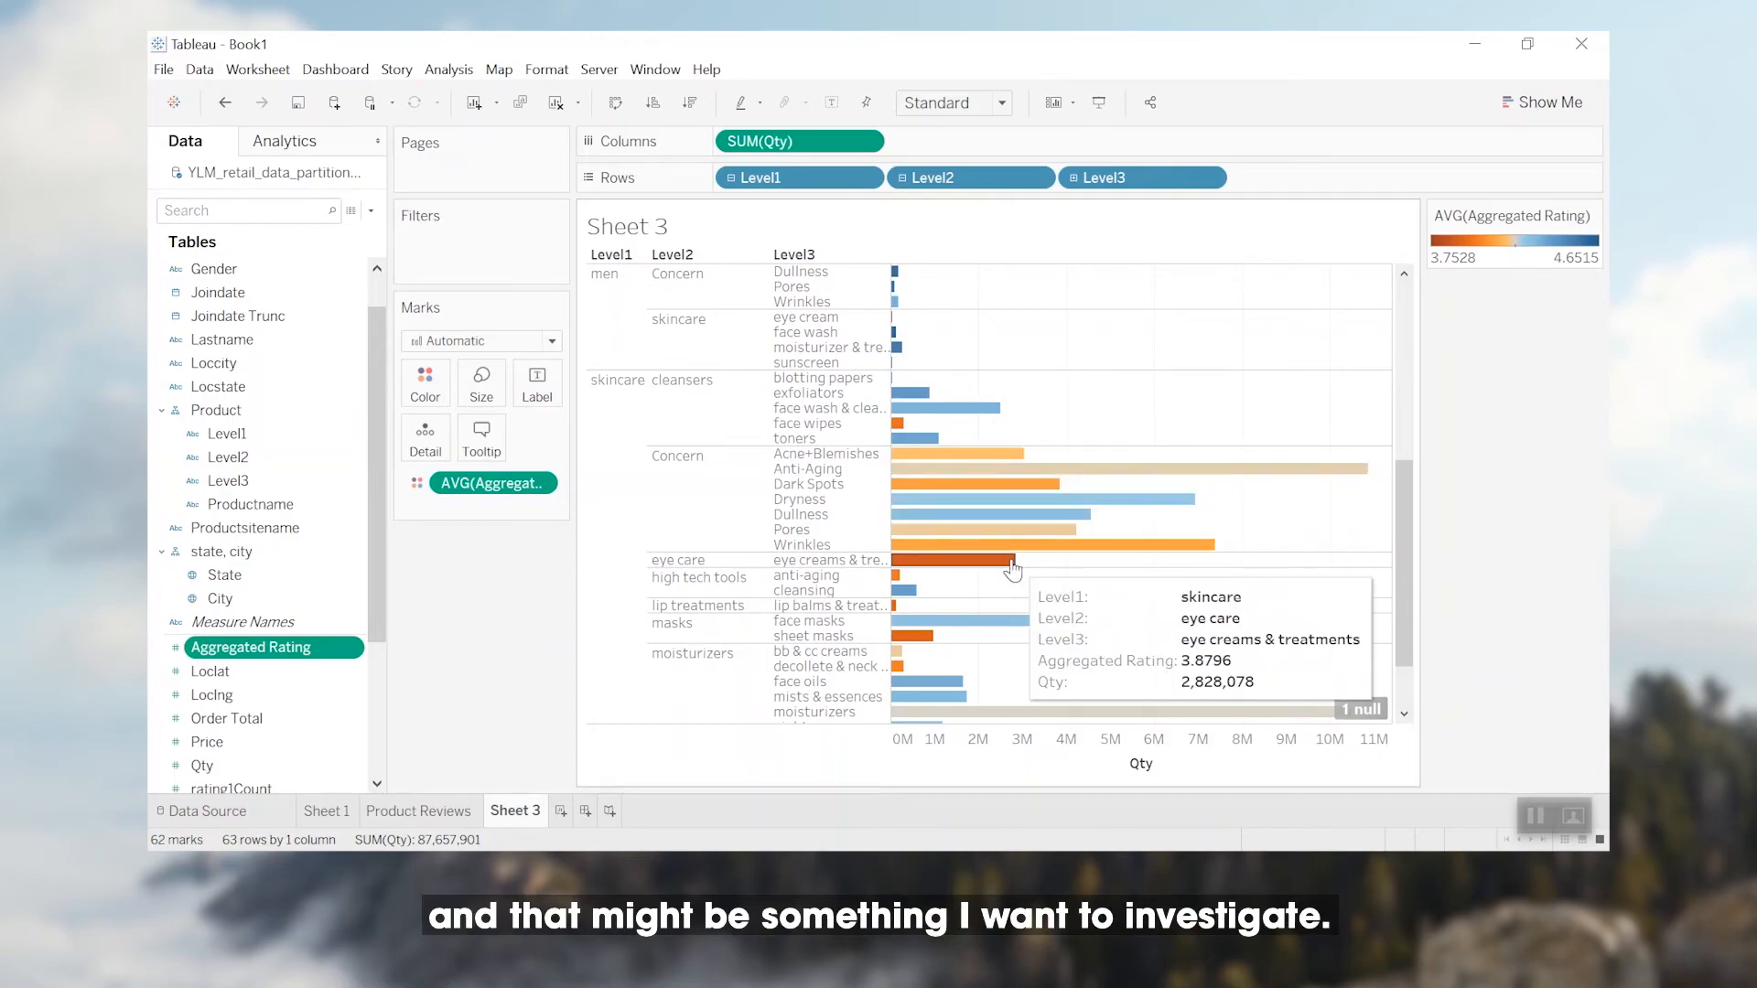
- Rename the Sheet 3 worksheet as Product Revies & Qty and add a new worksheet
double_click(518, 810)
text(Product Revies & Qty)
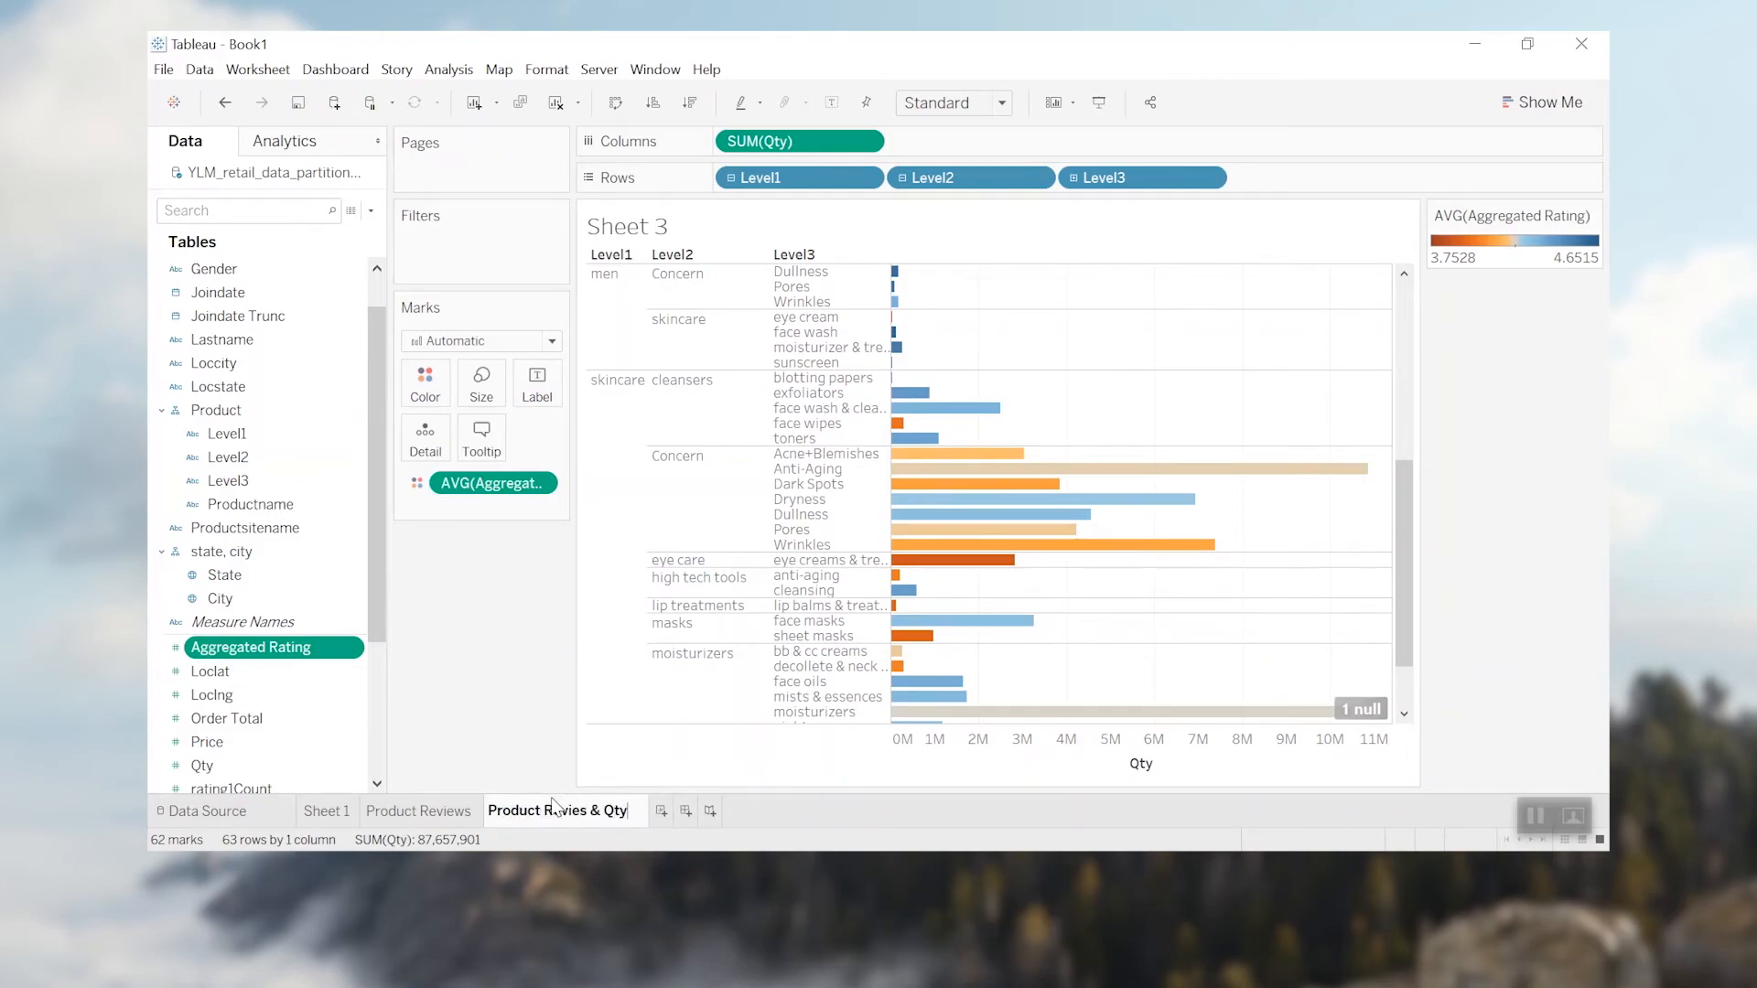
click(660, 810)
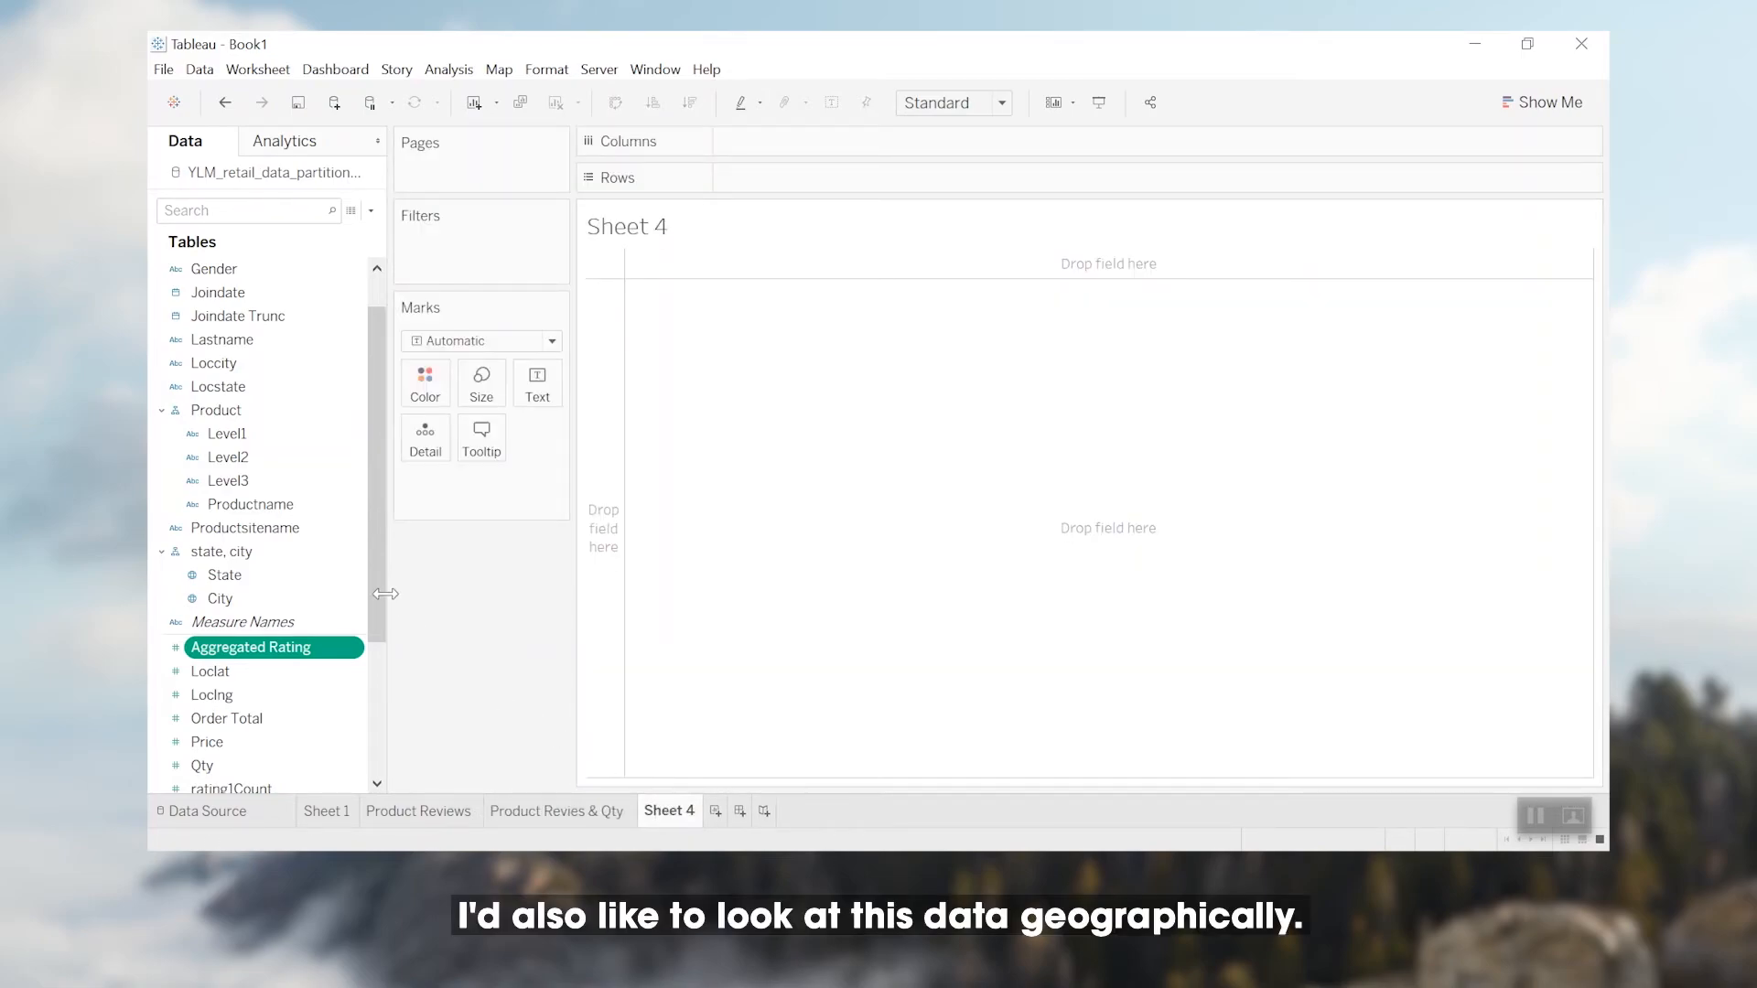
- Plot the State field as a map on the new worksheet and size its marks by the sum of Qty
drag(270, 576, 872, 588)
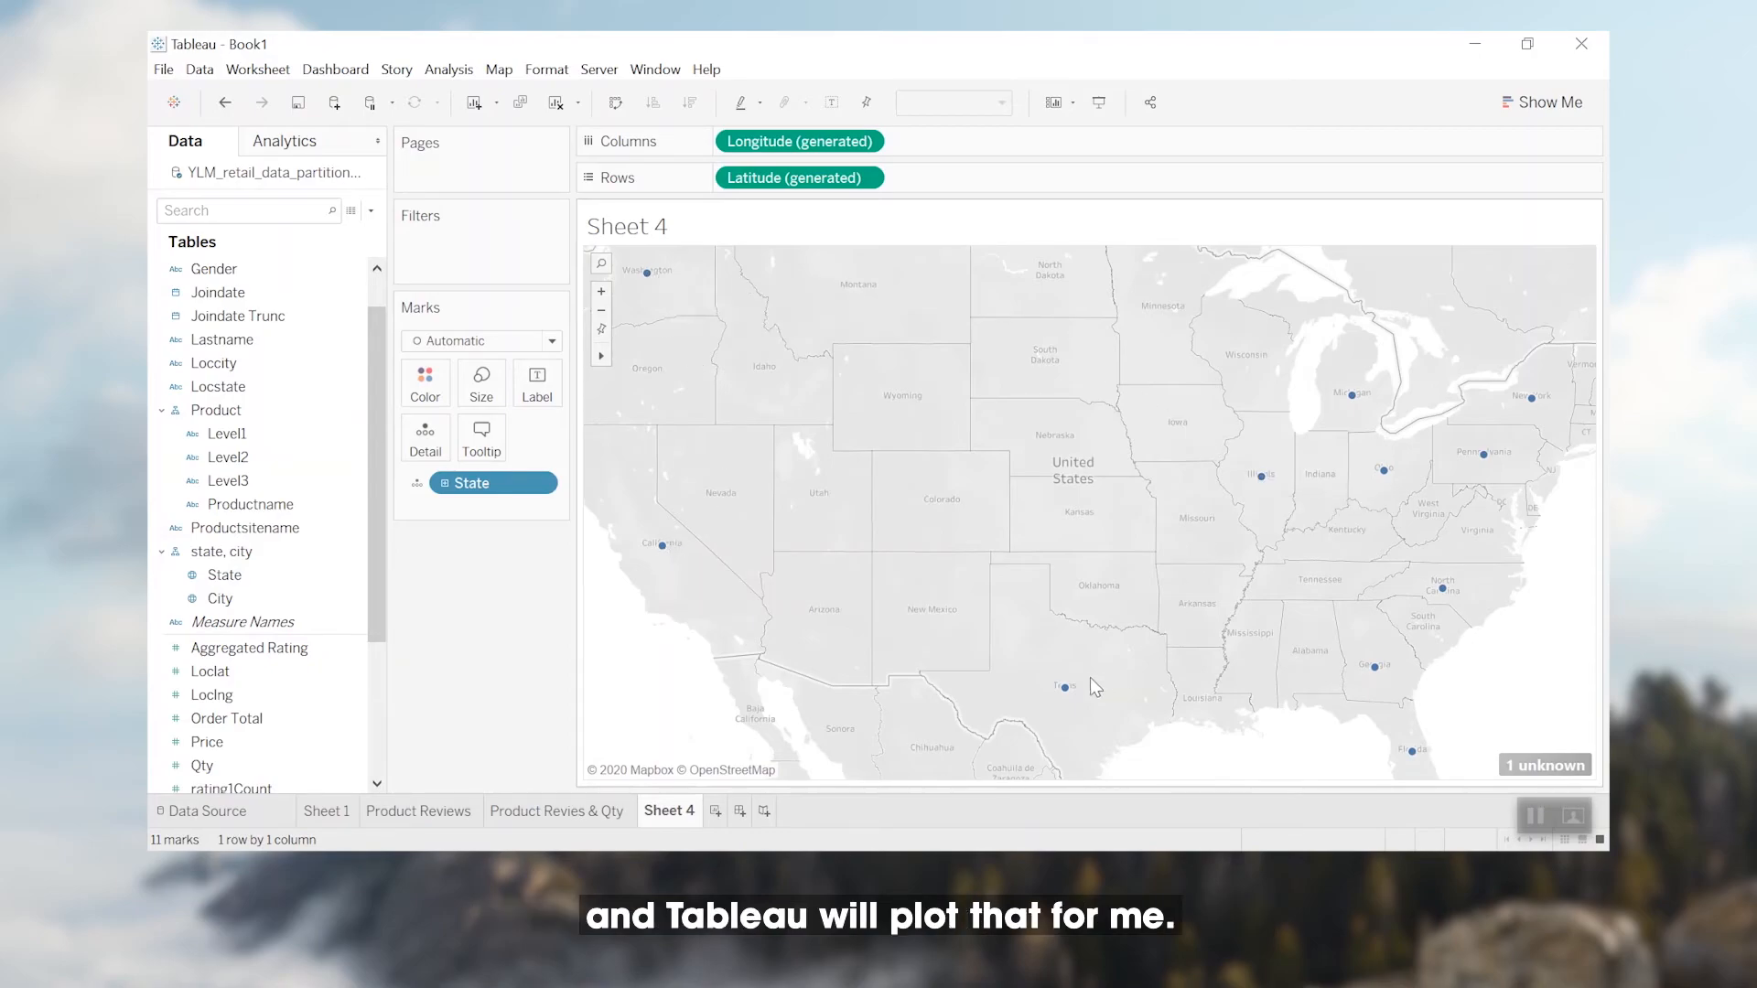
mouse_move(1064, 691)
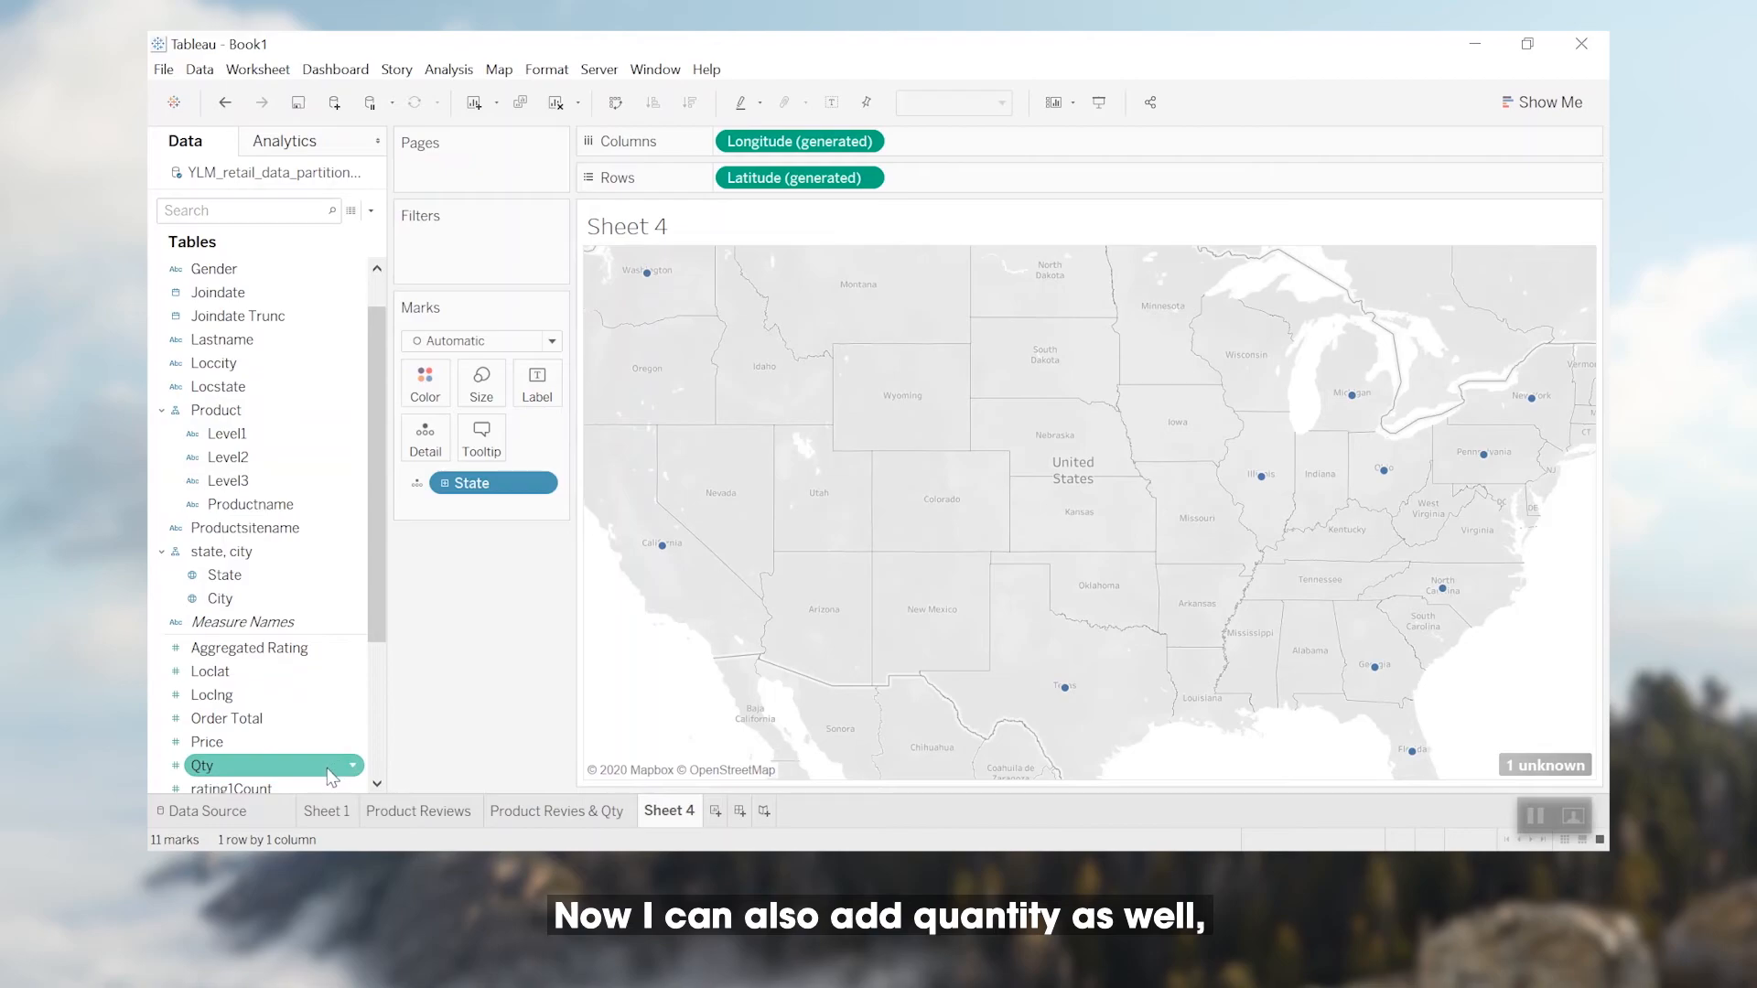
drag(322, 776, 933, 558)
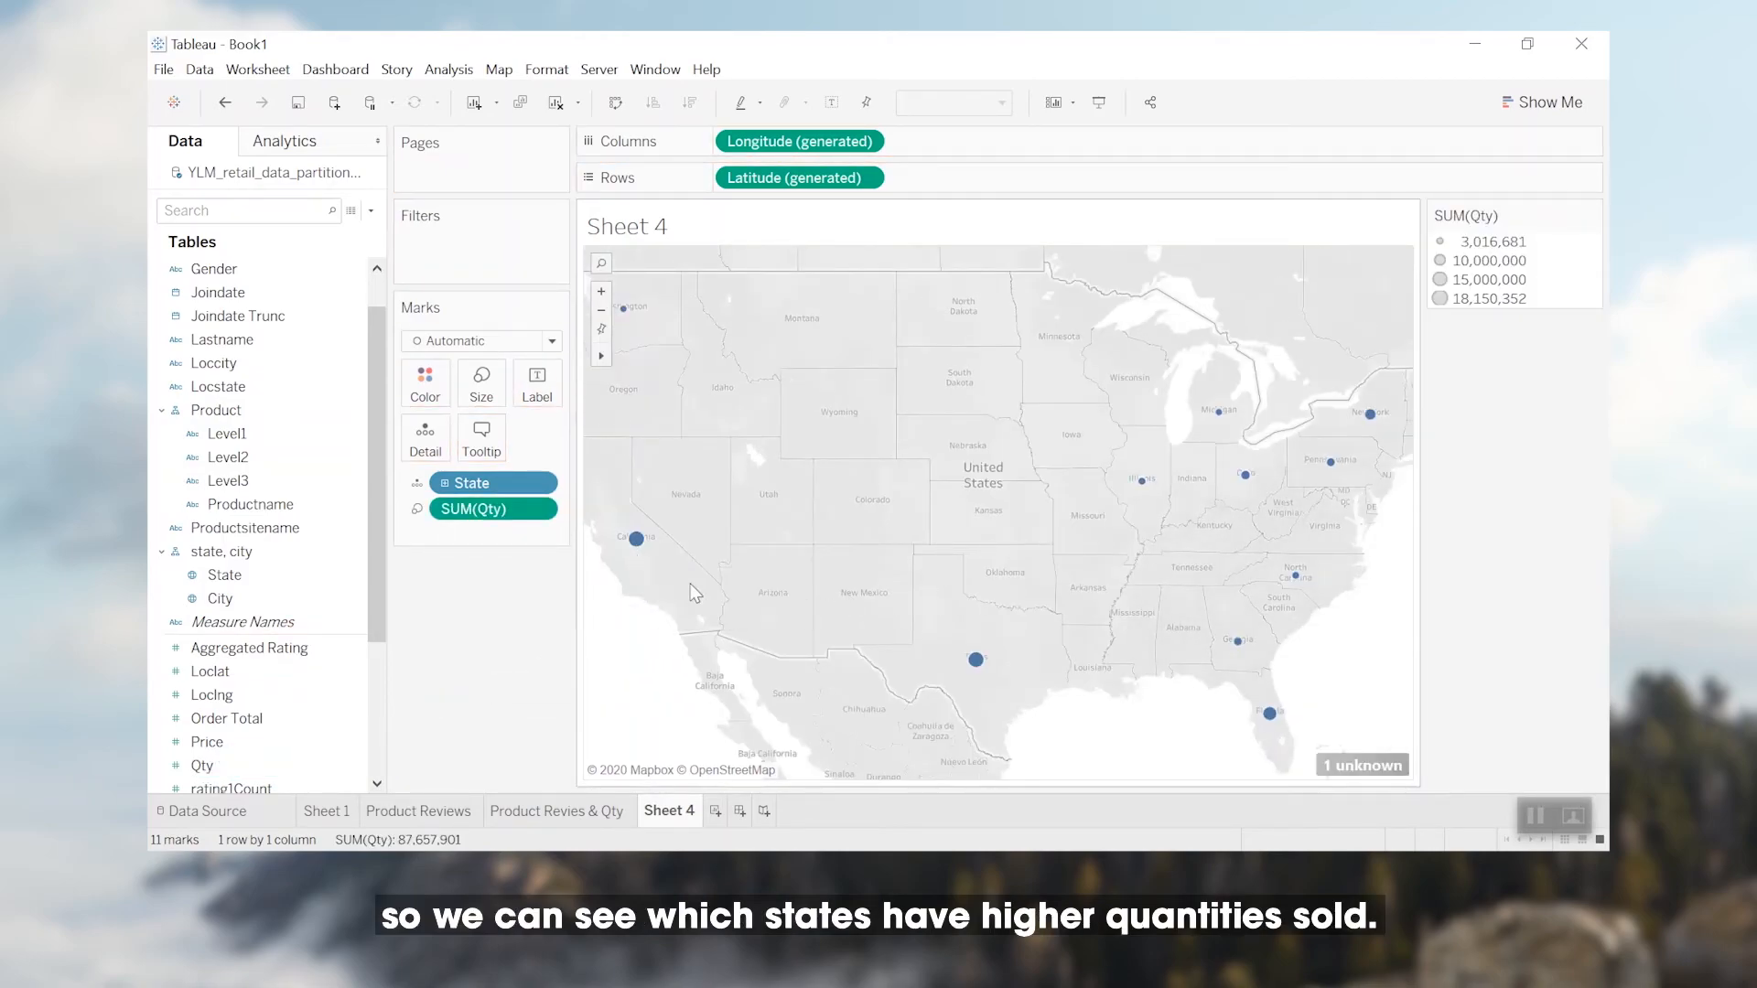
mouse_move(968, 669)
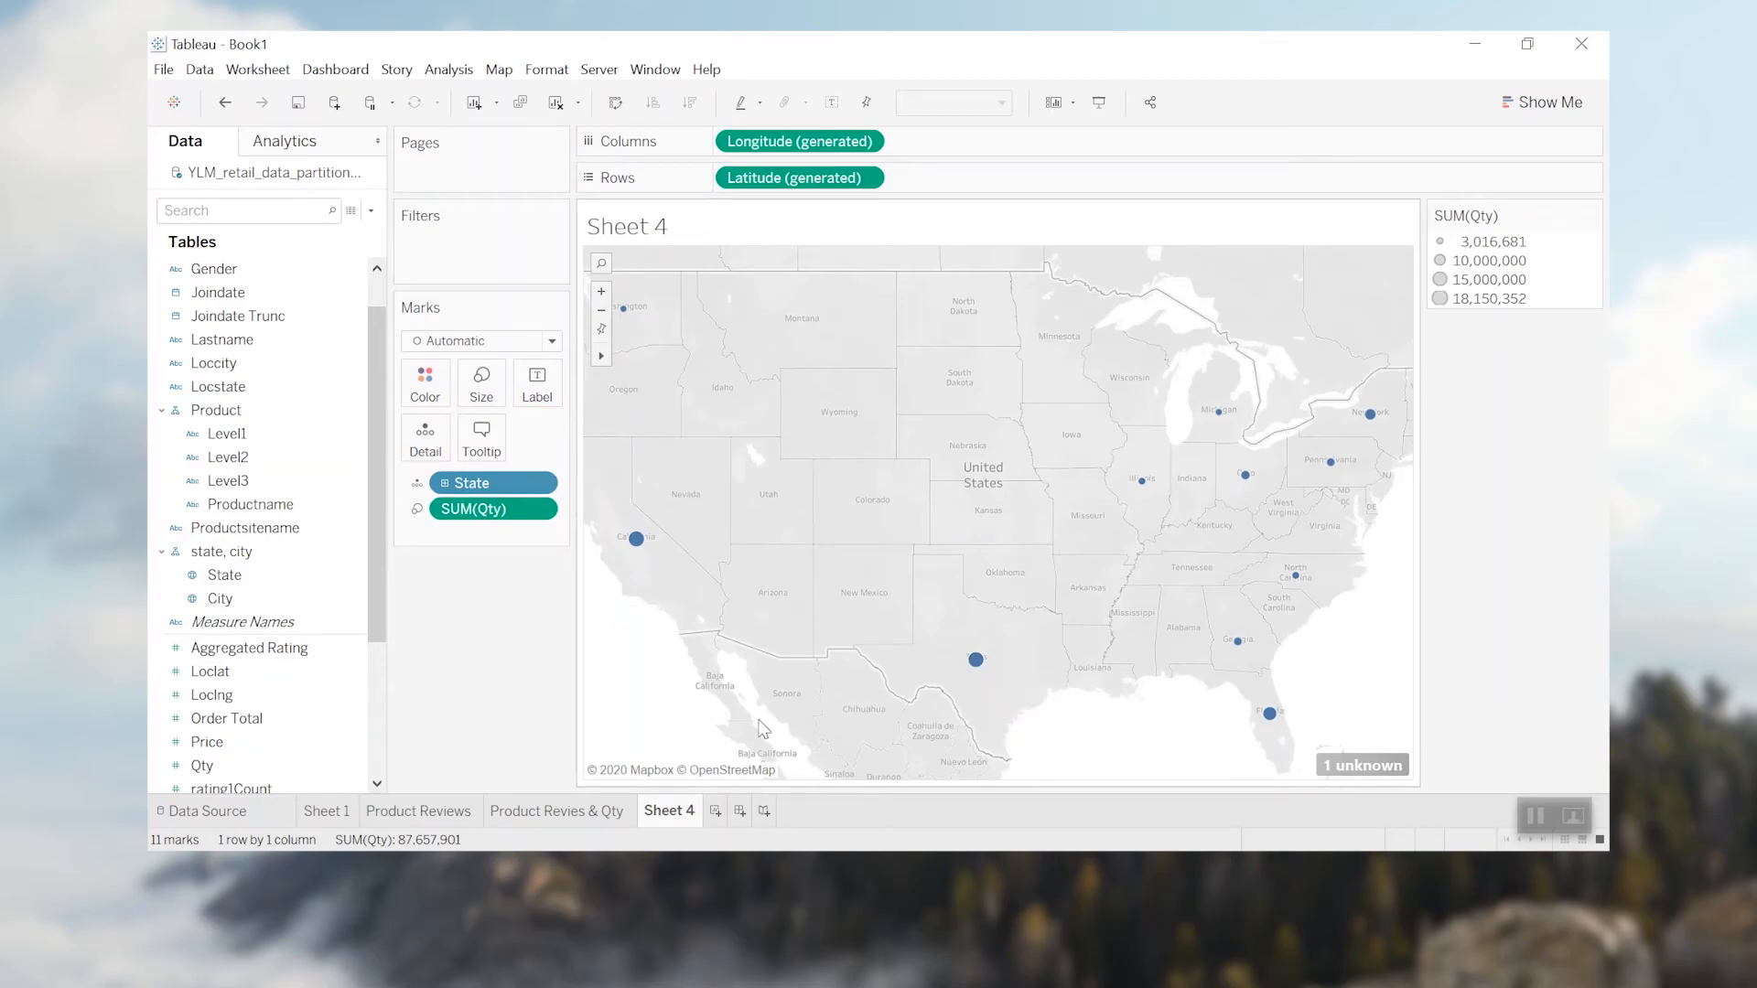
- Color the state marks by average Aggregated Rating and inspect the marks for Florida, California, Illinois and Ohio
drag(268, 657, 420, 400)
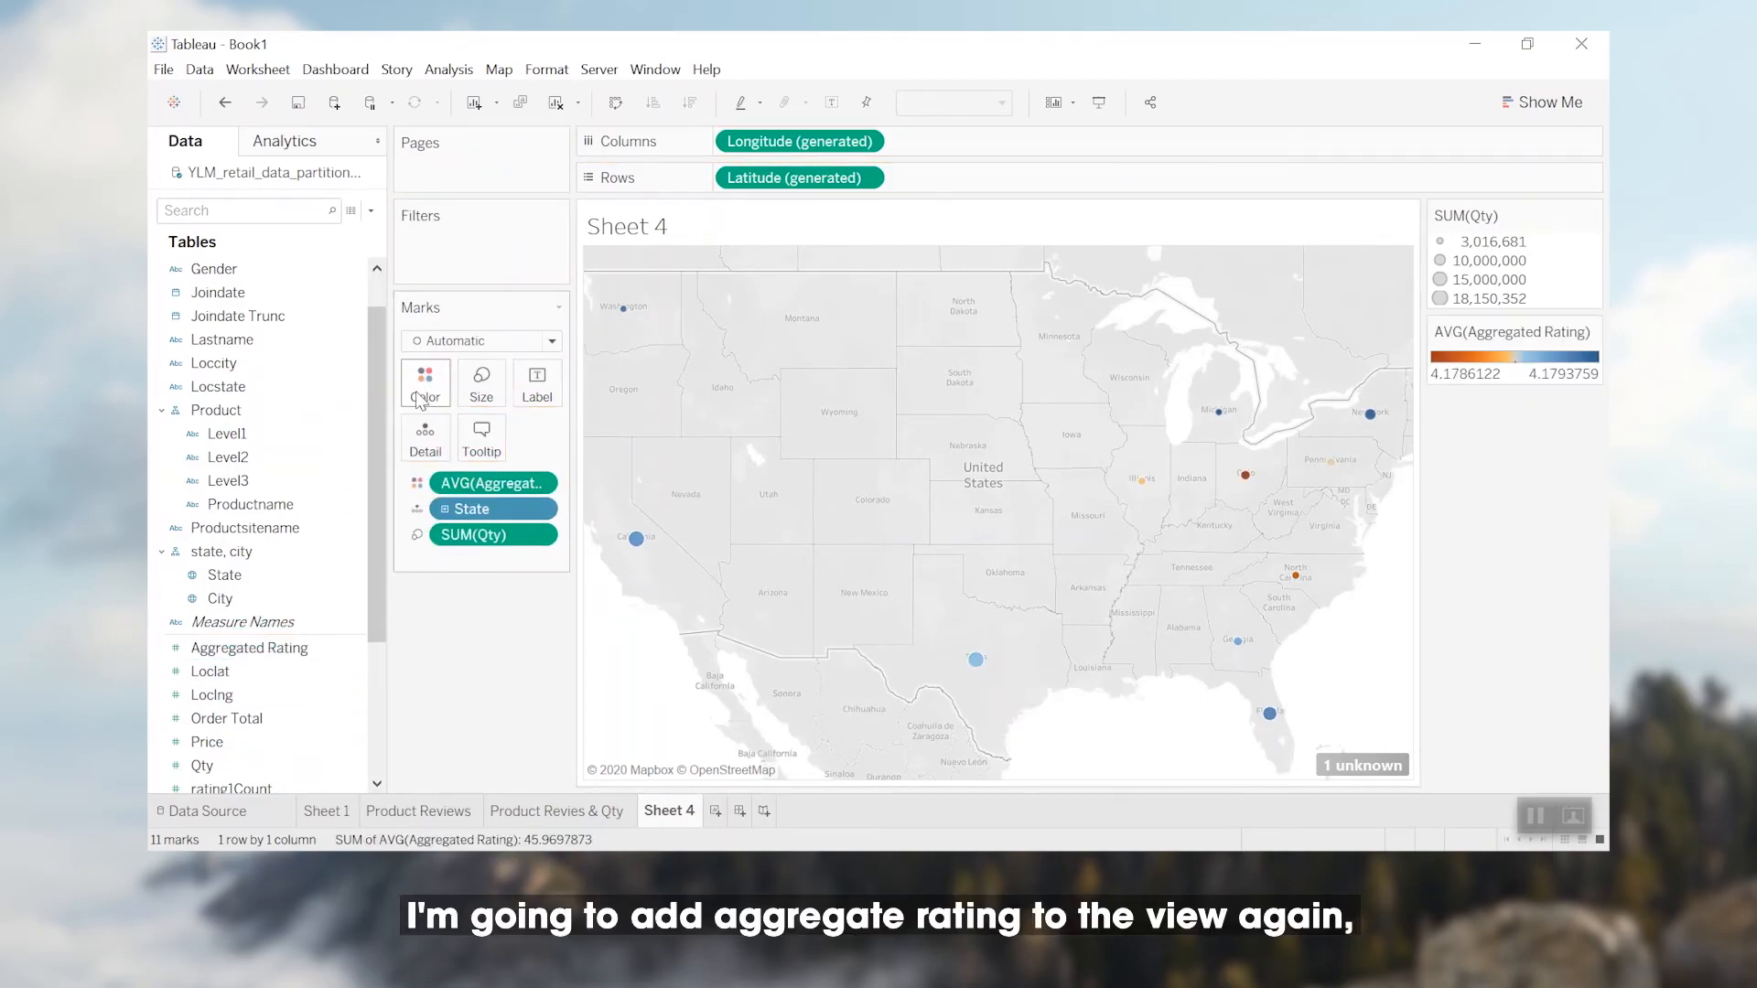
mouse_move(638, 543)
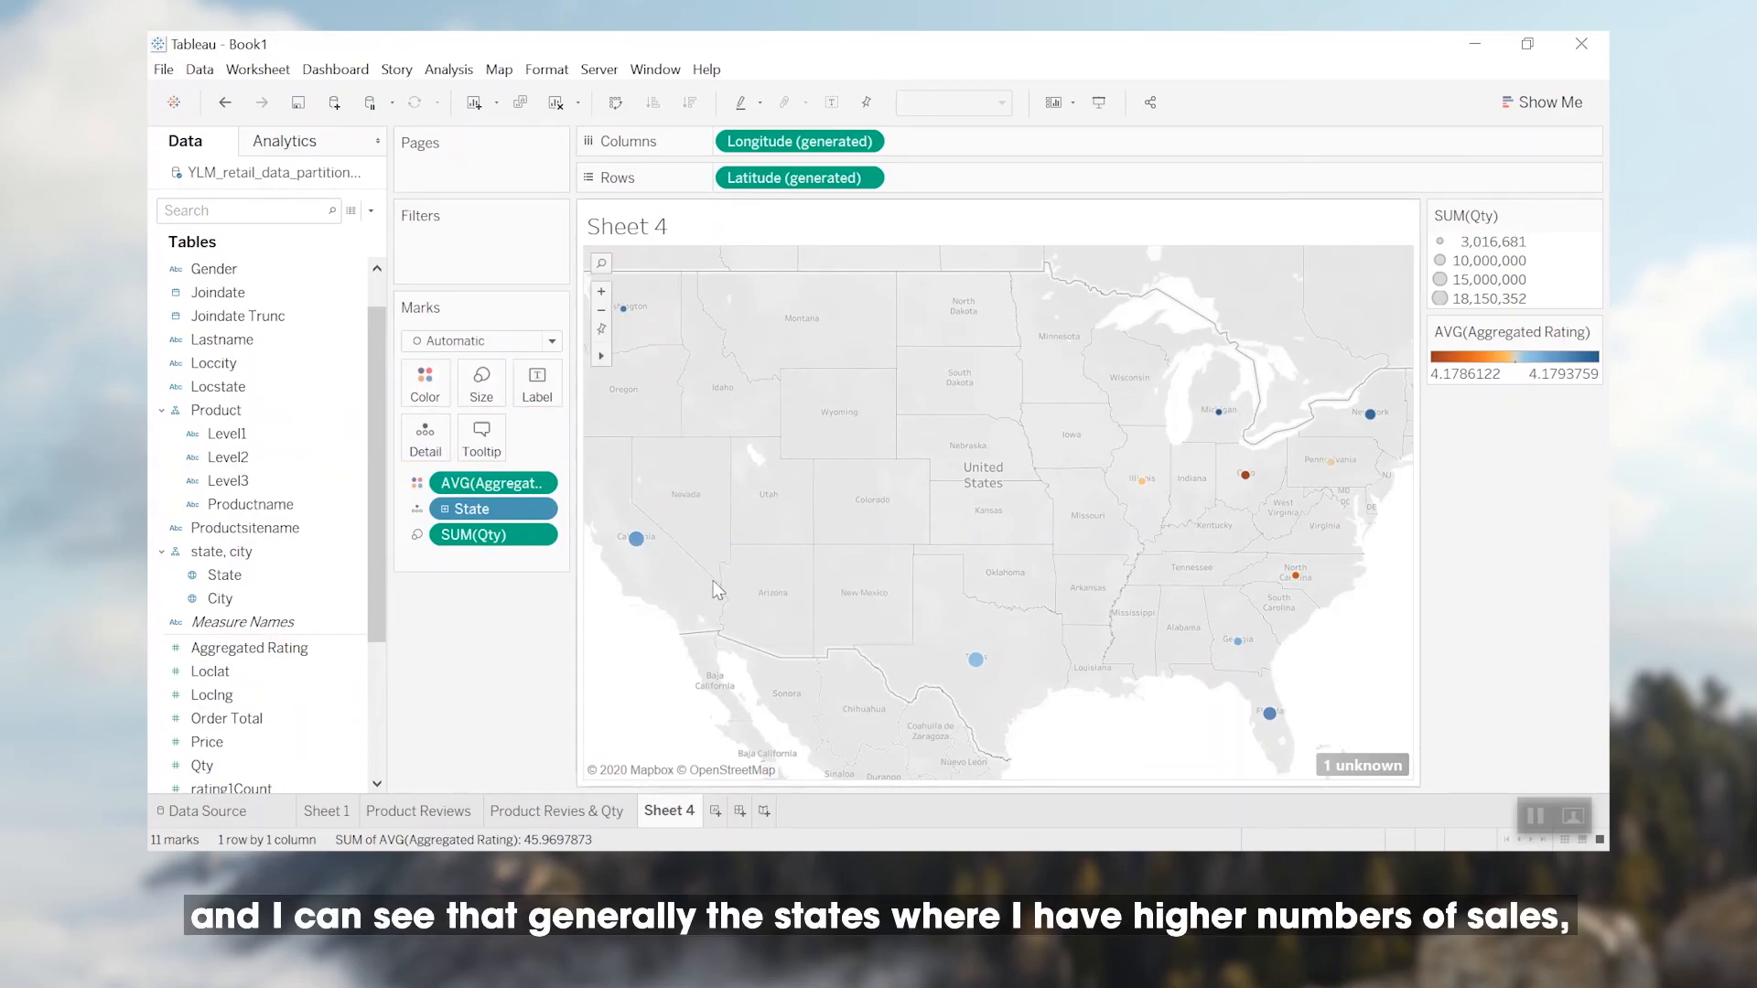
mouse_move(1265, 731)
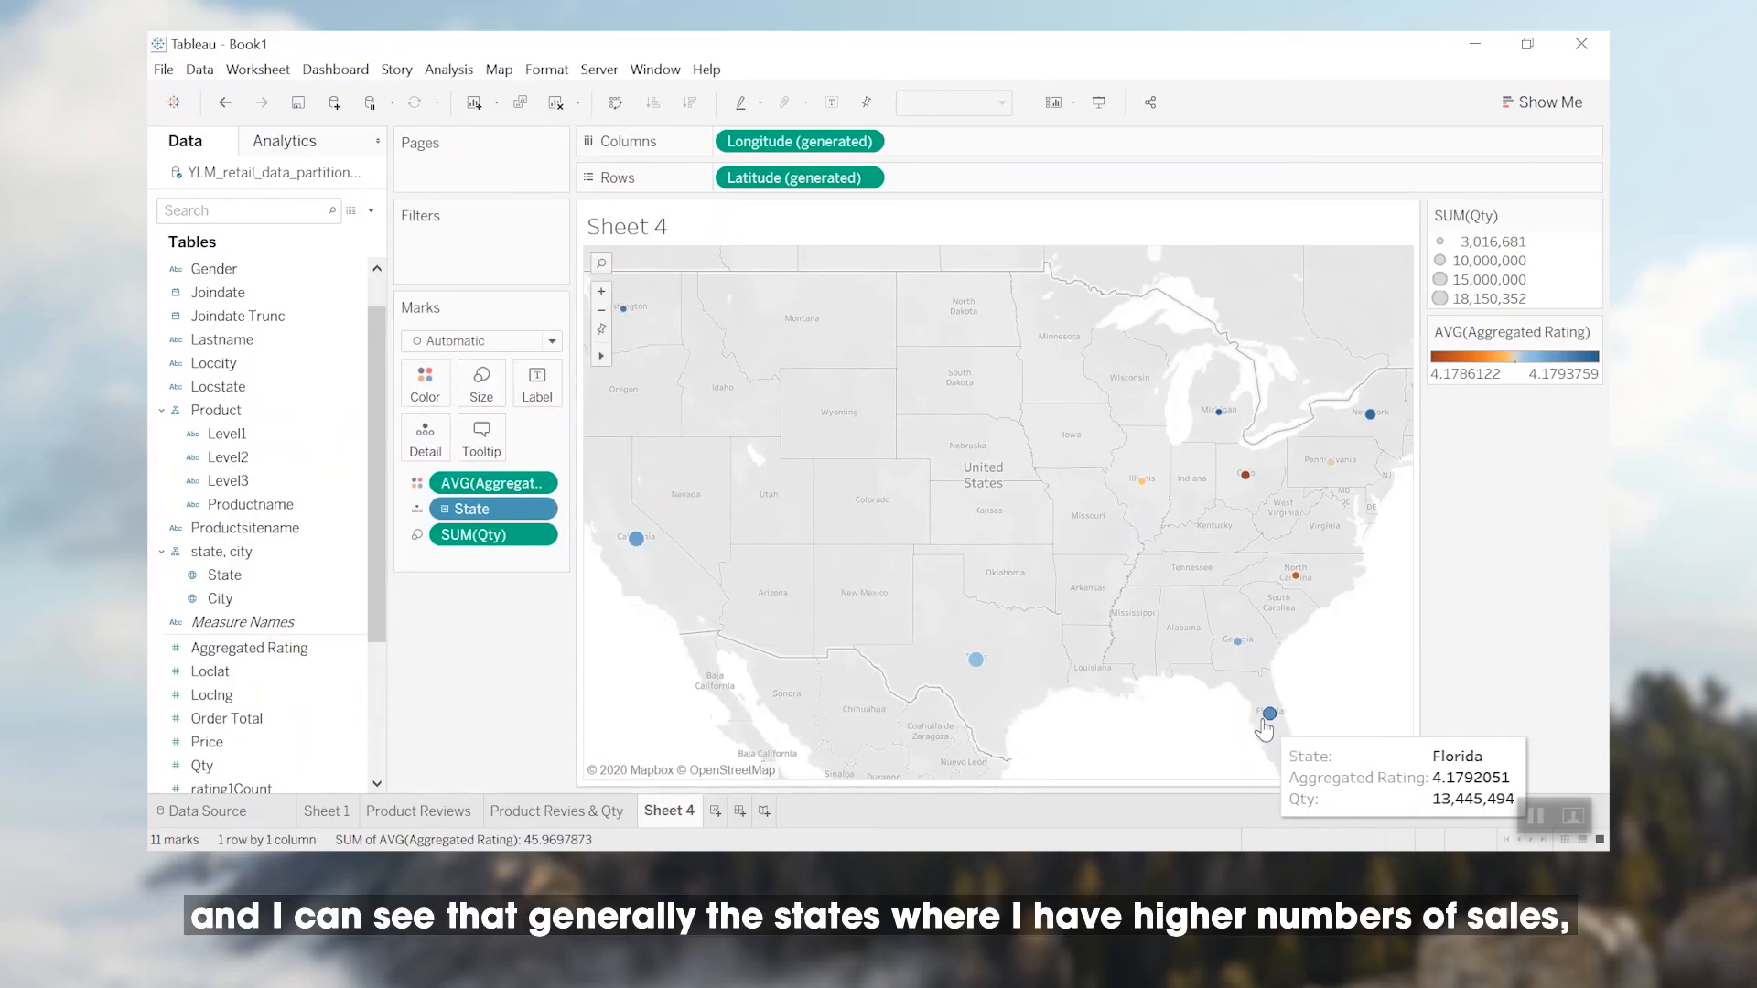
mouse_move(971, 679)
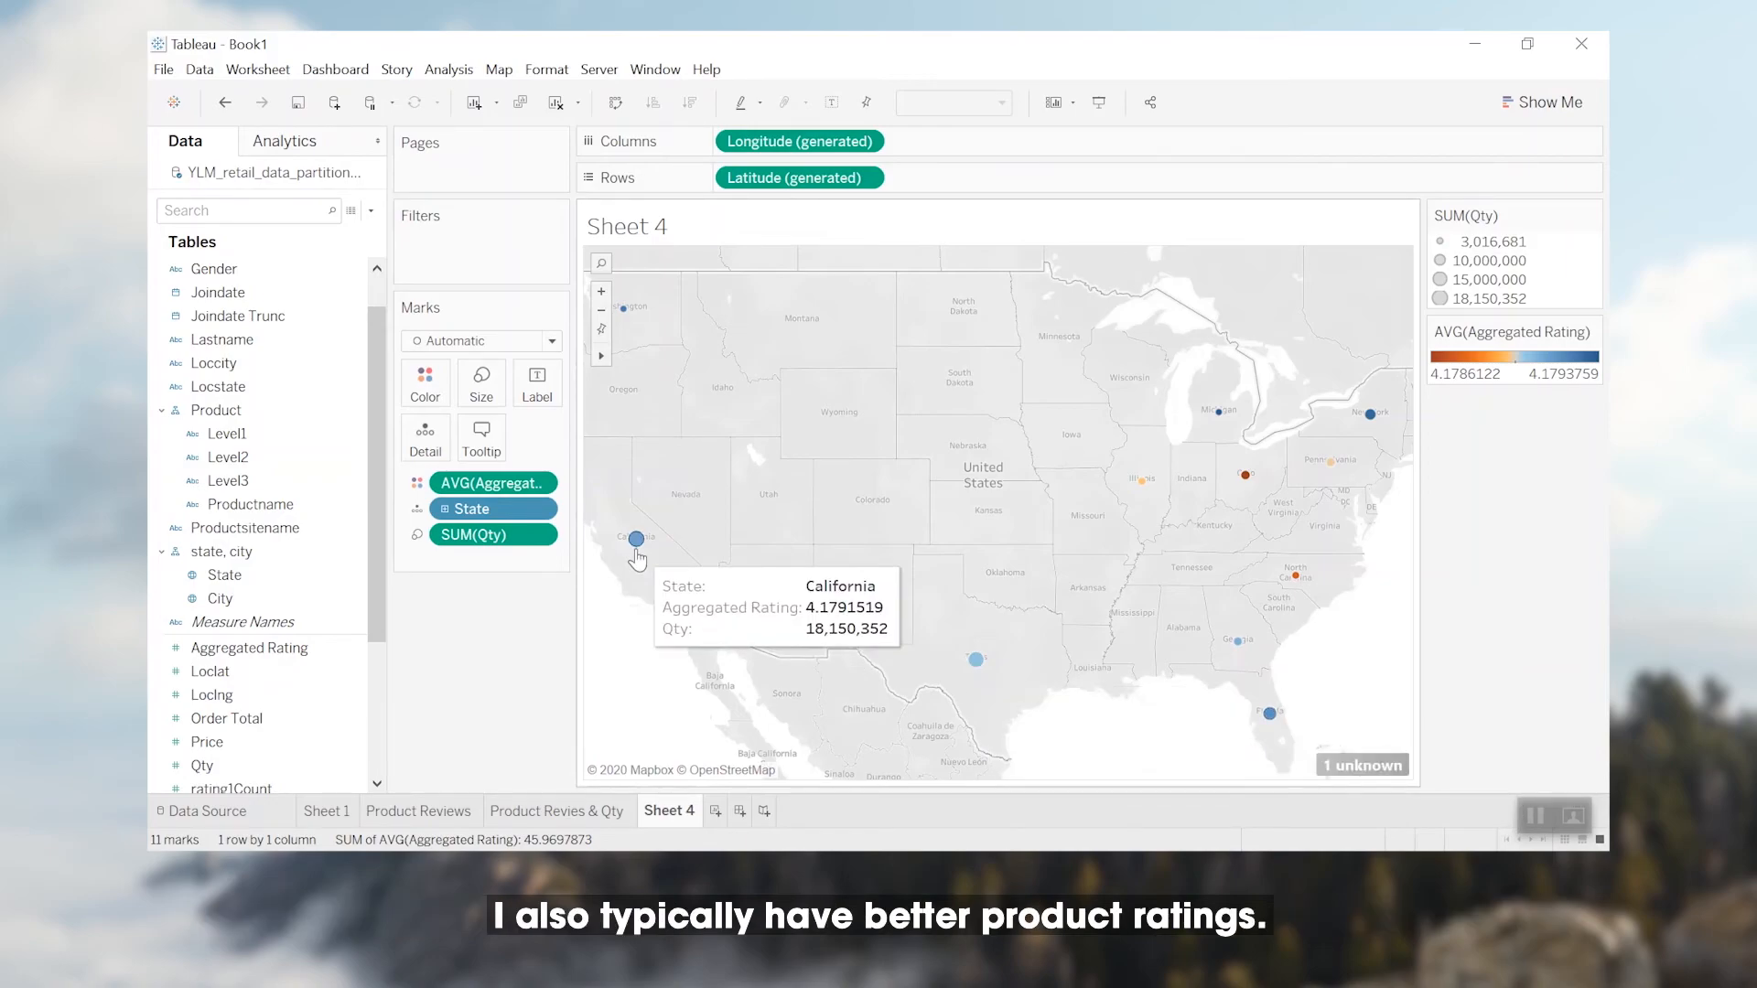
mouse_move(1140, 496)
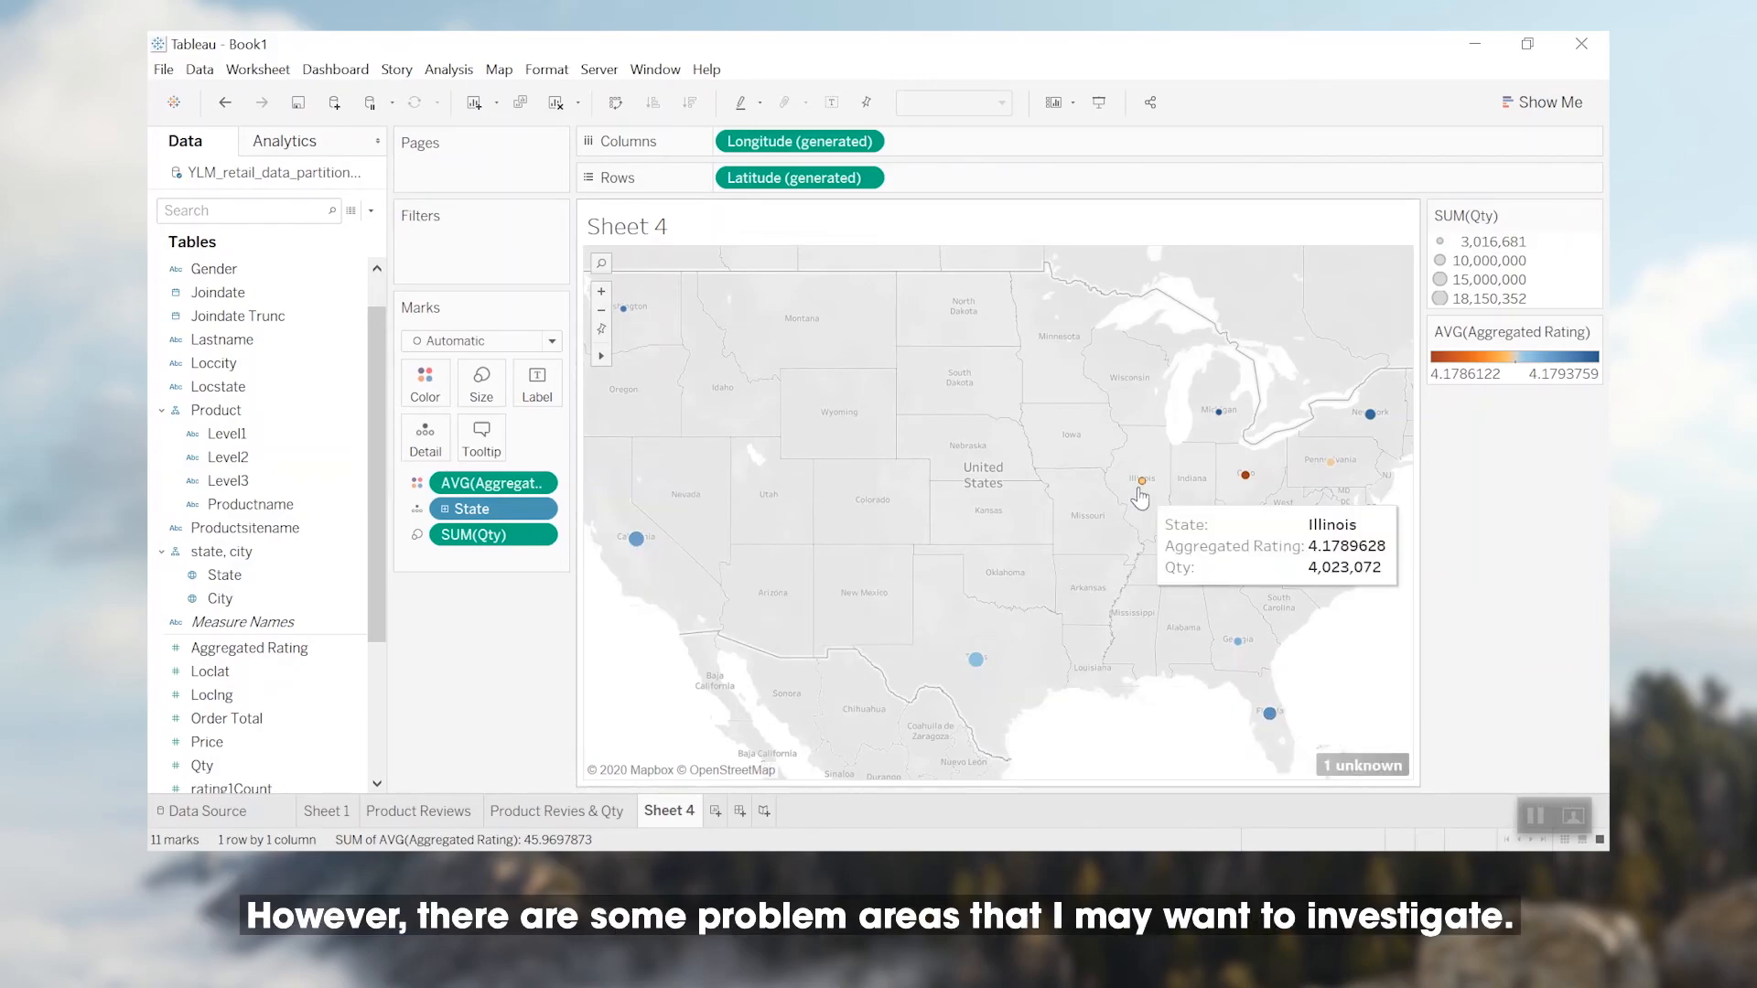
mouse_move(1248, 490)
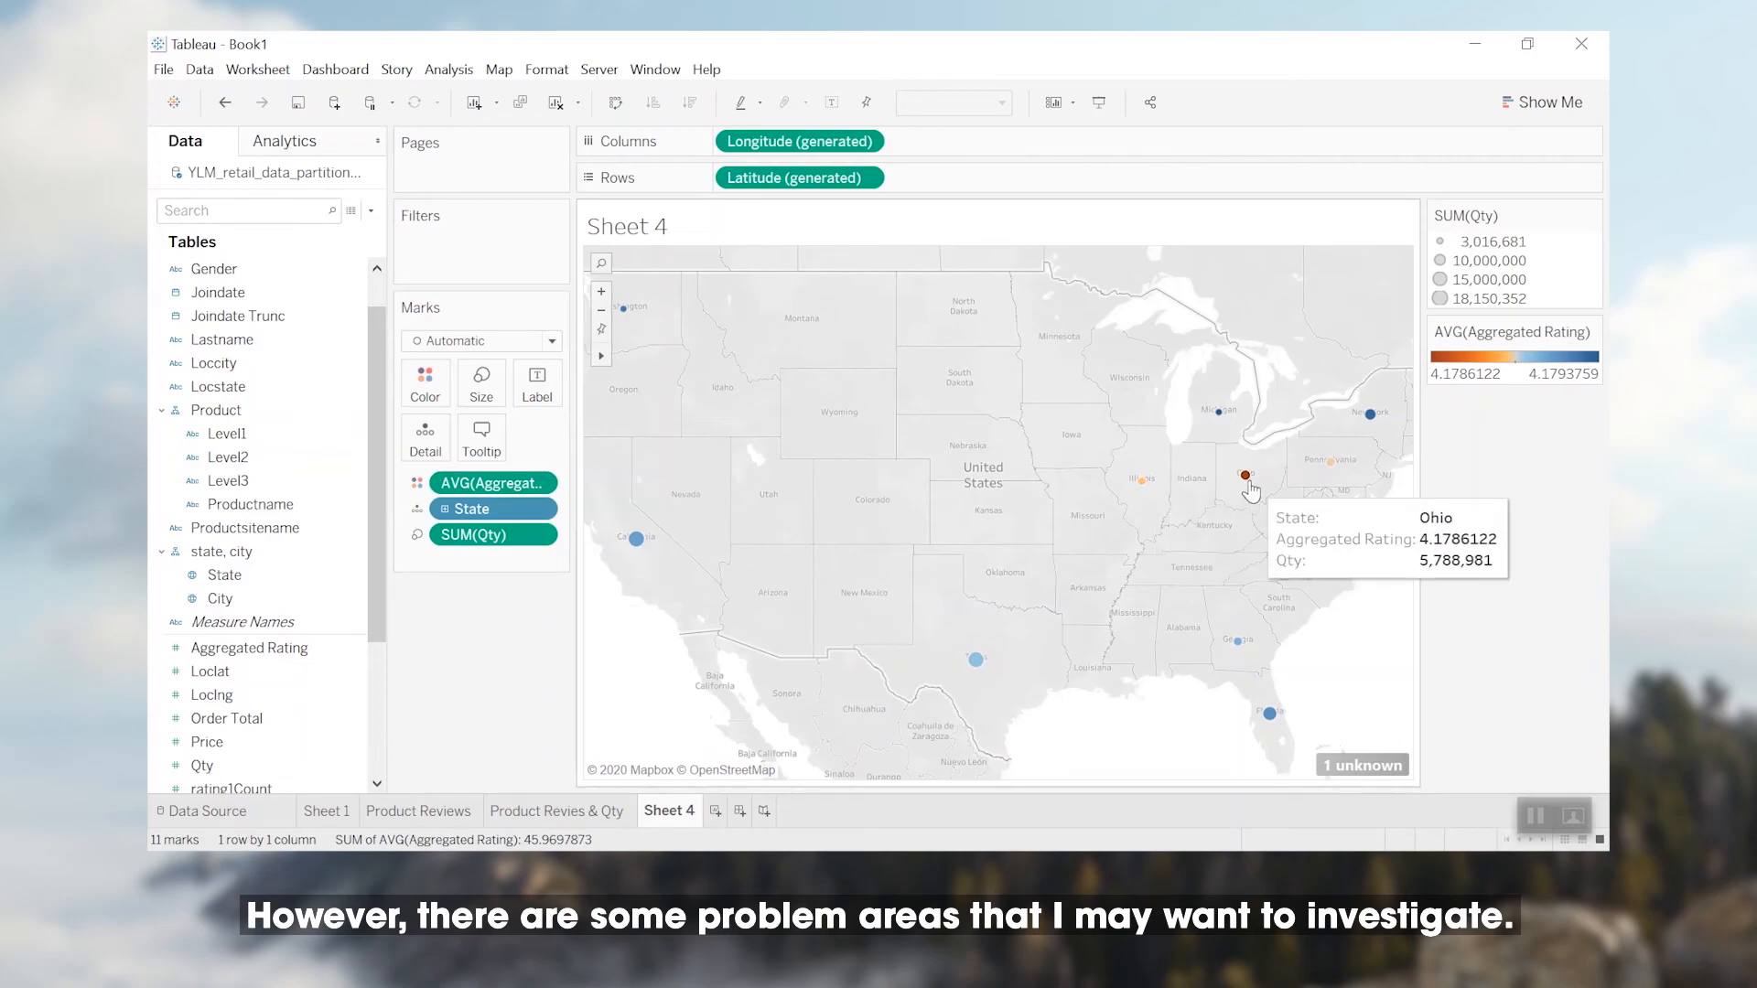
- Drill the map down from State to City, inspect Houston and Orlando, and enlarge the marks slightly
click(445, 510)
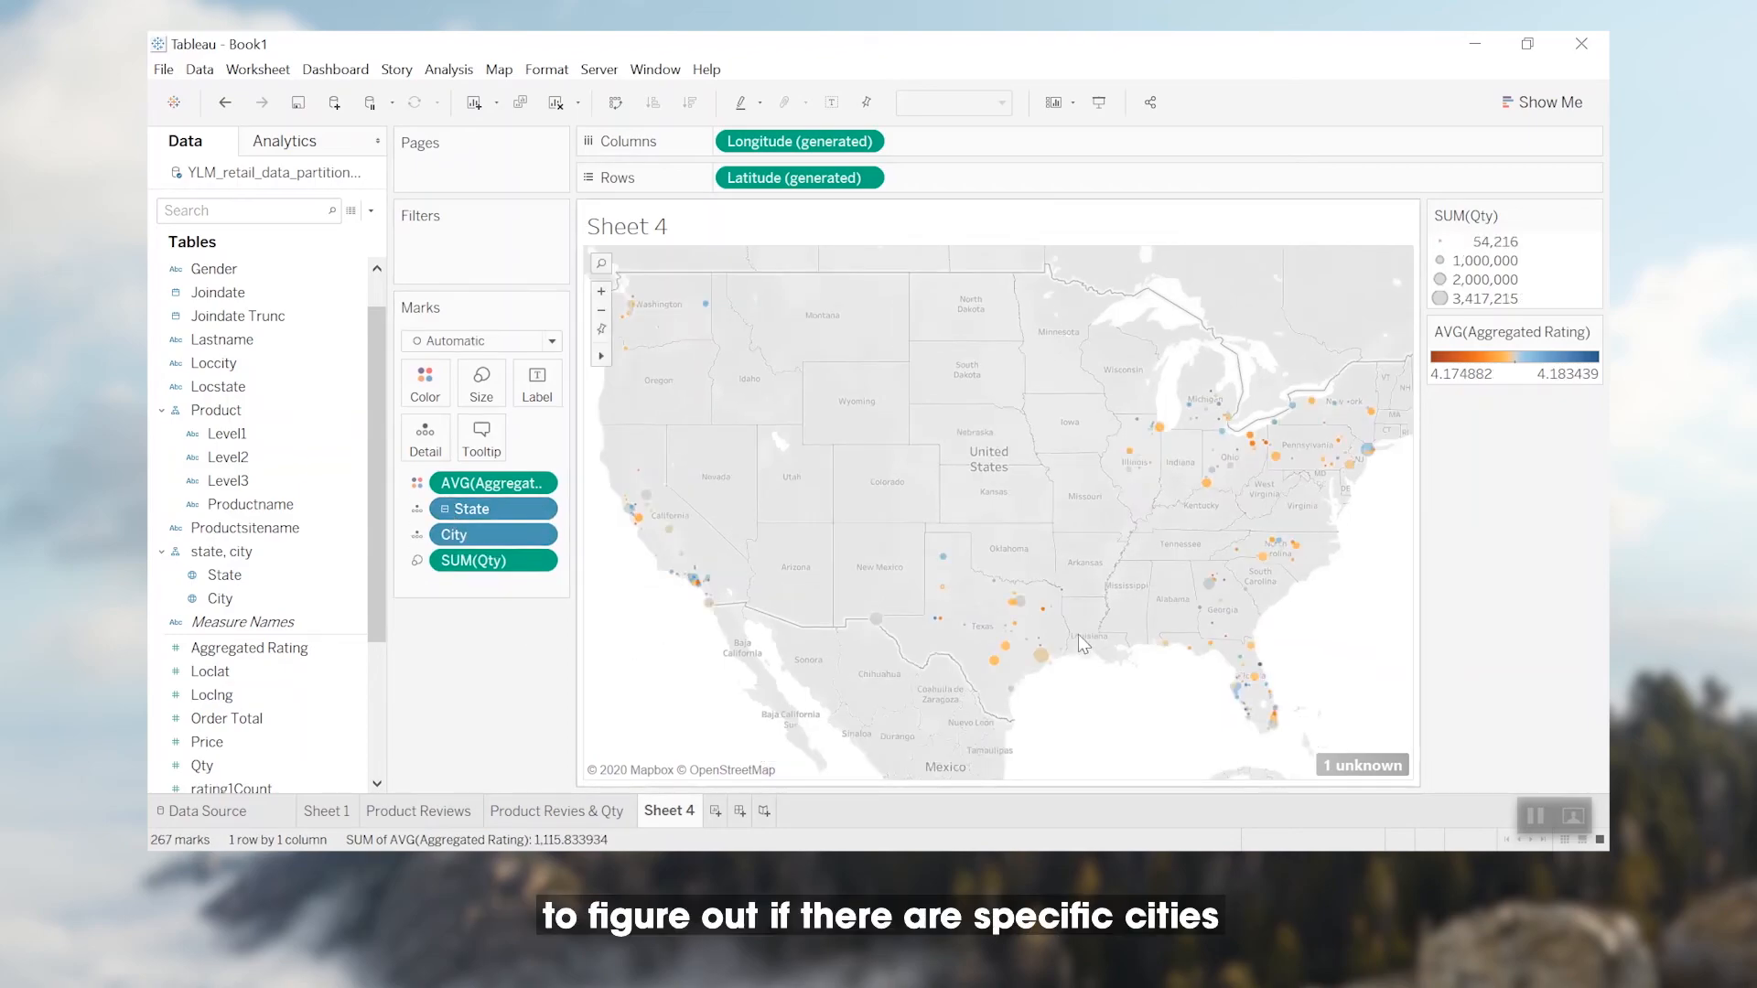
mouse_move(1040, 659)
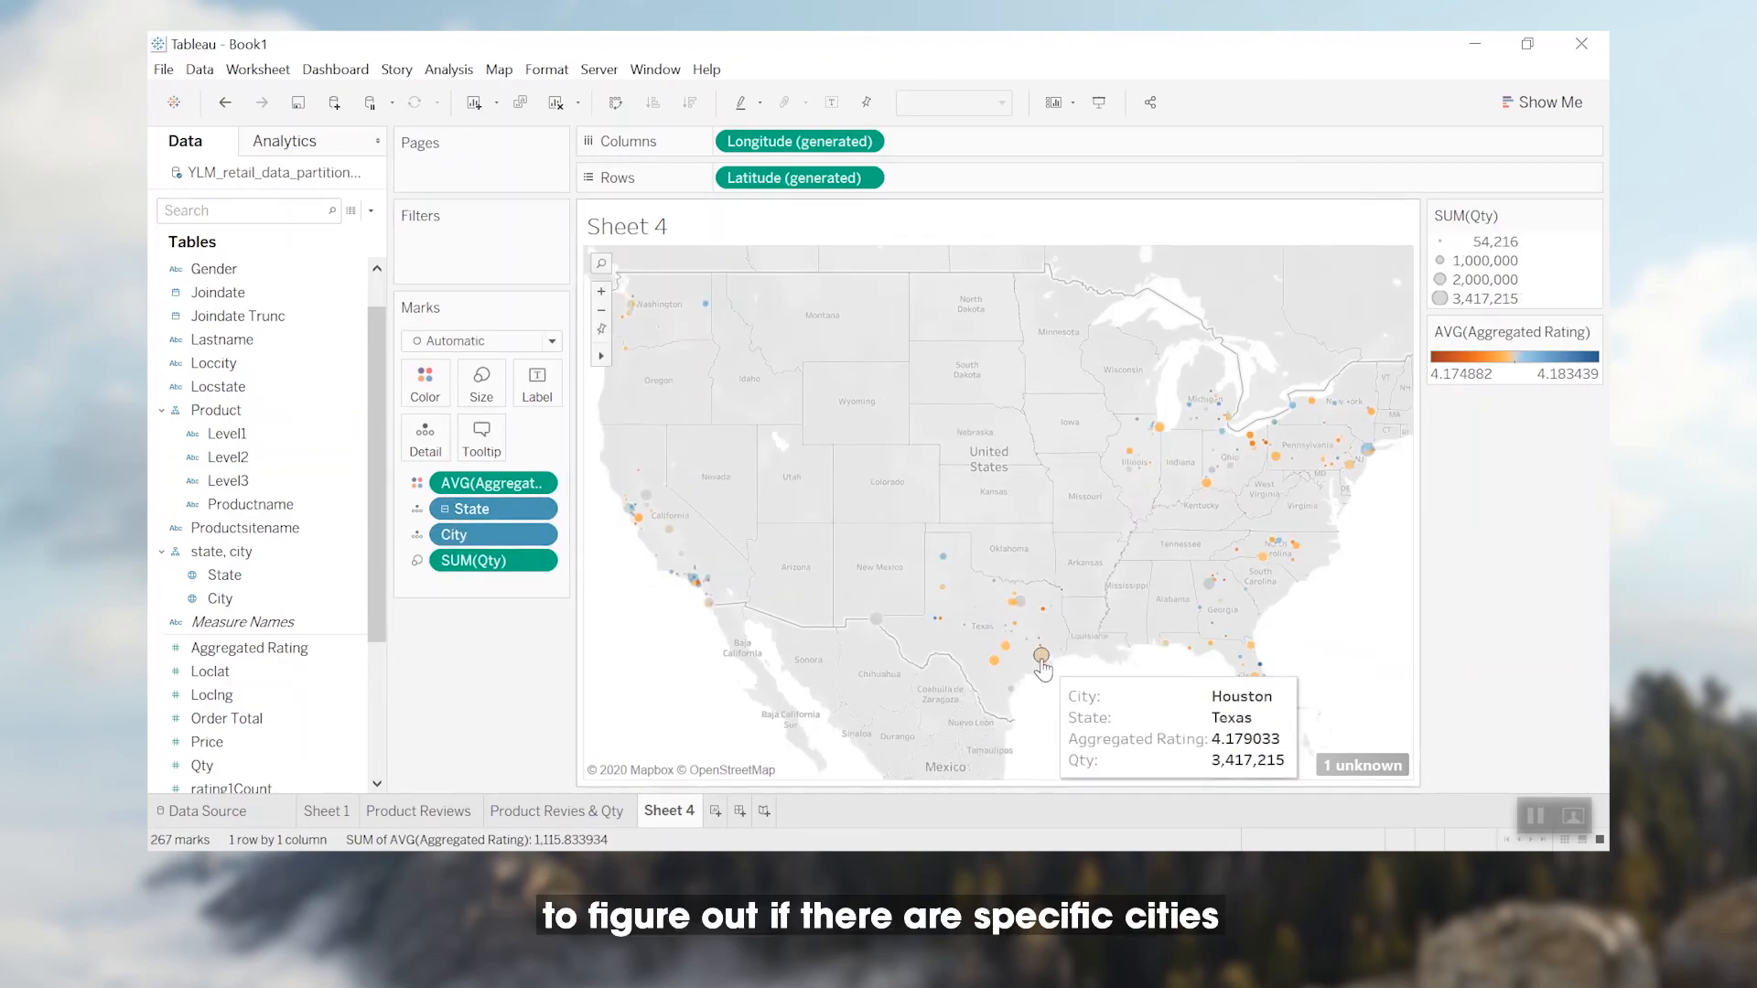
mouse_move(1254, 681)
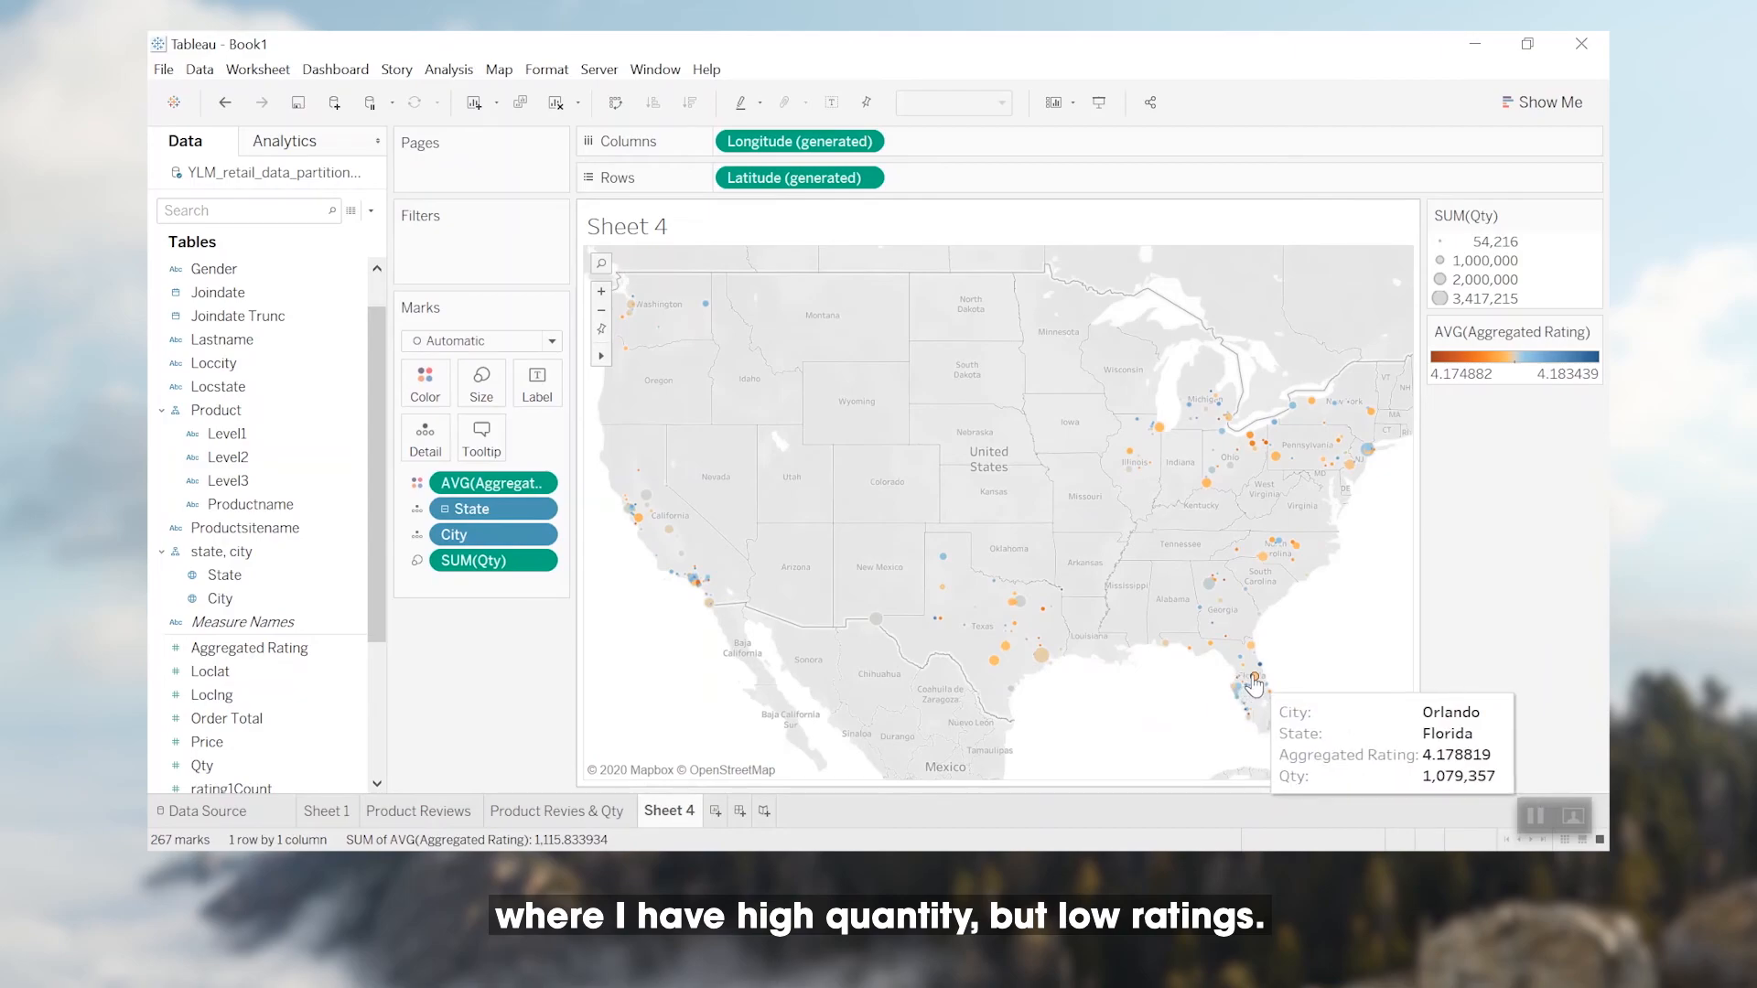
click(482, 382)
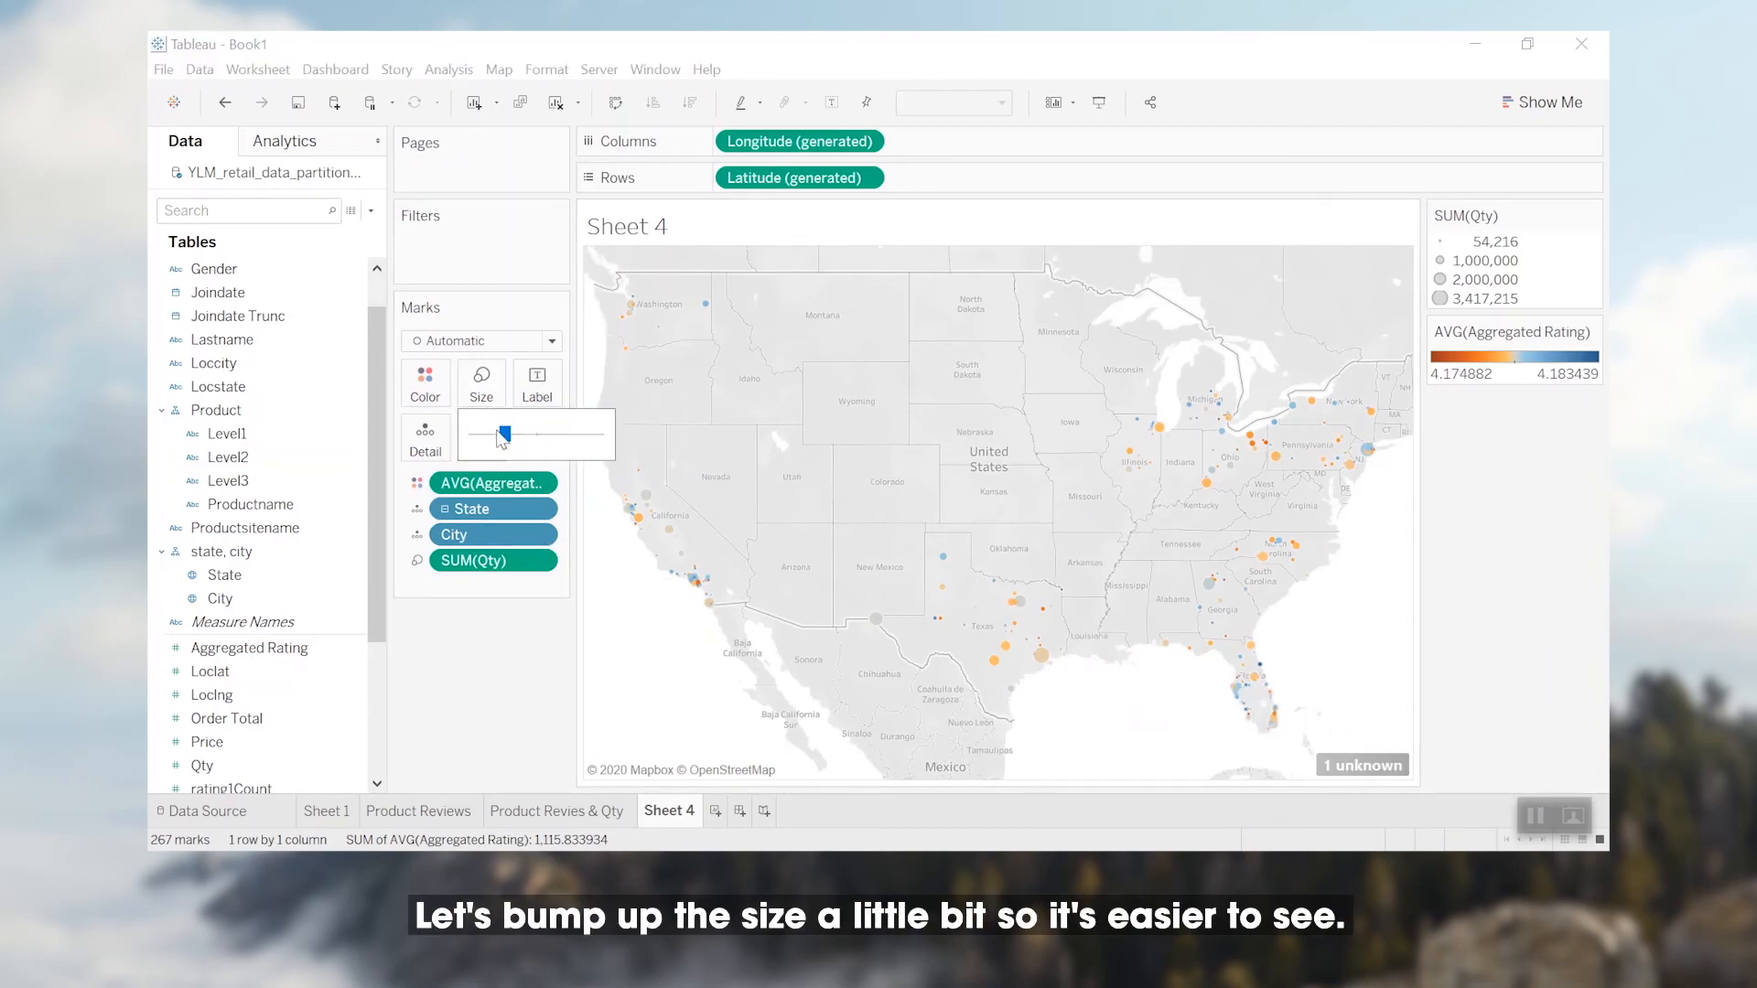
drag(512, 437, 538, 435)
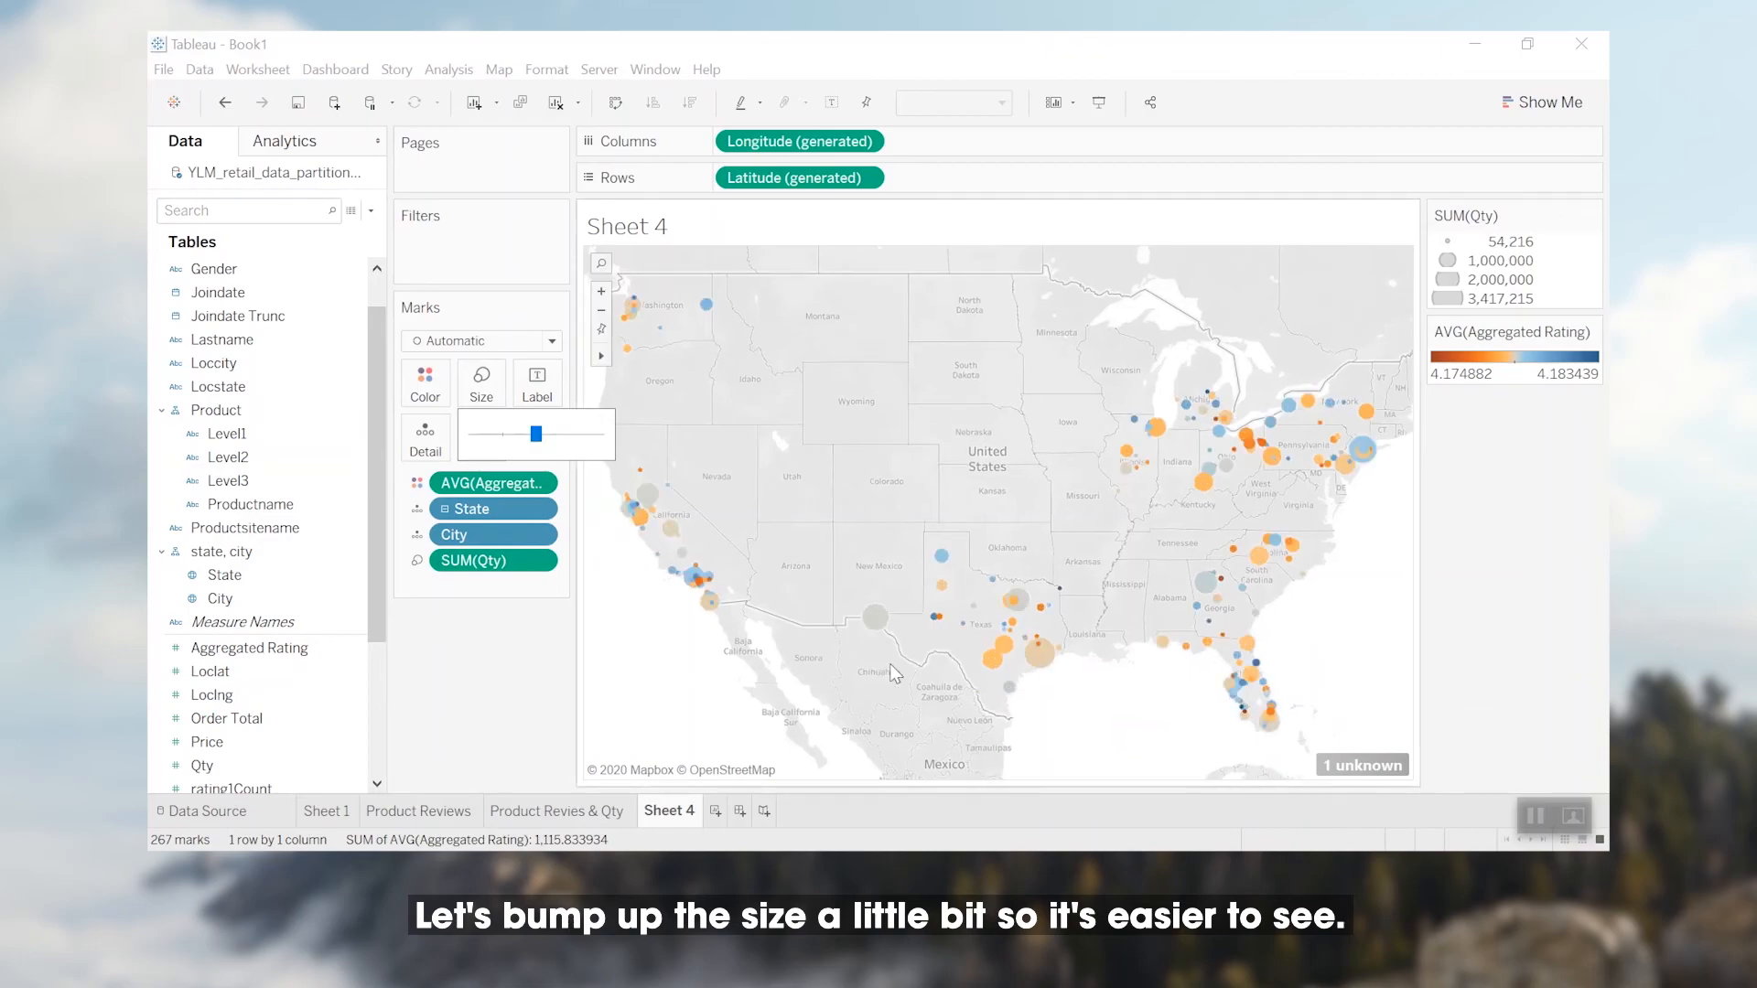
- Rename the map worksheet as Product Ratings & Qty by City and create a new dashboard
double_click(678, 812)
text(Product Ratings)
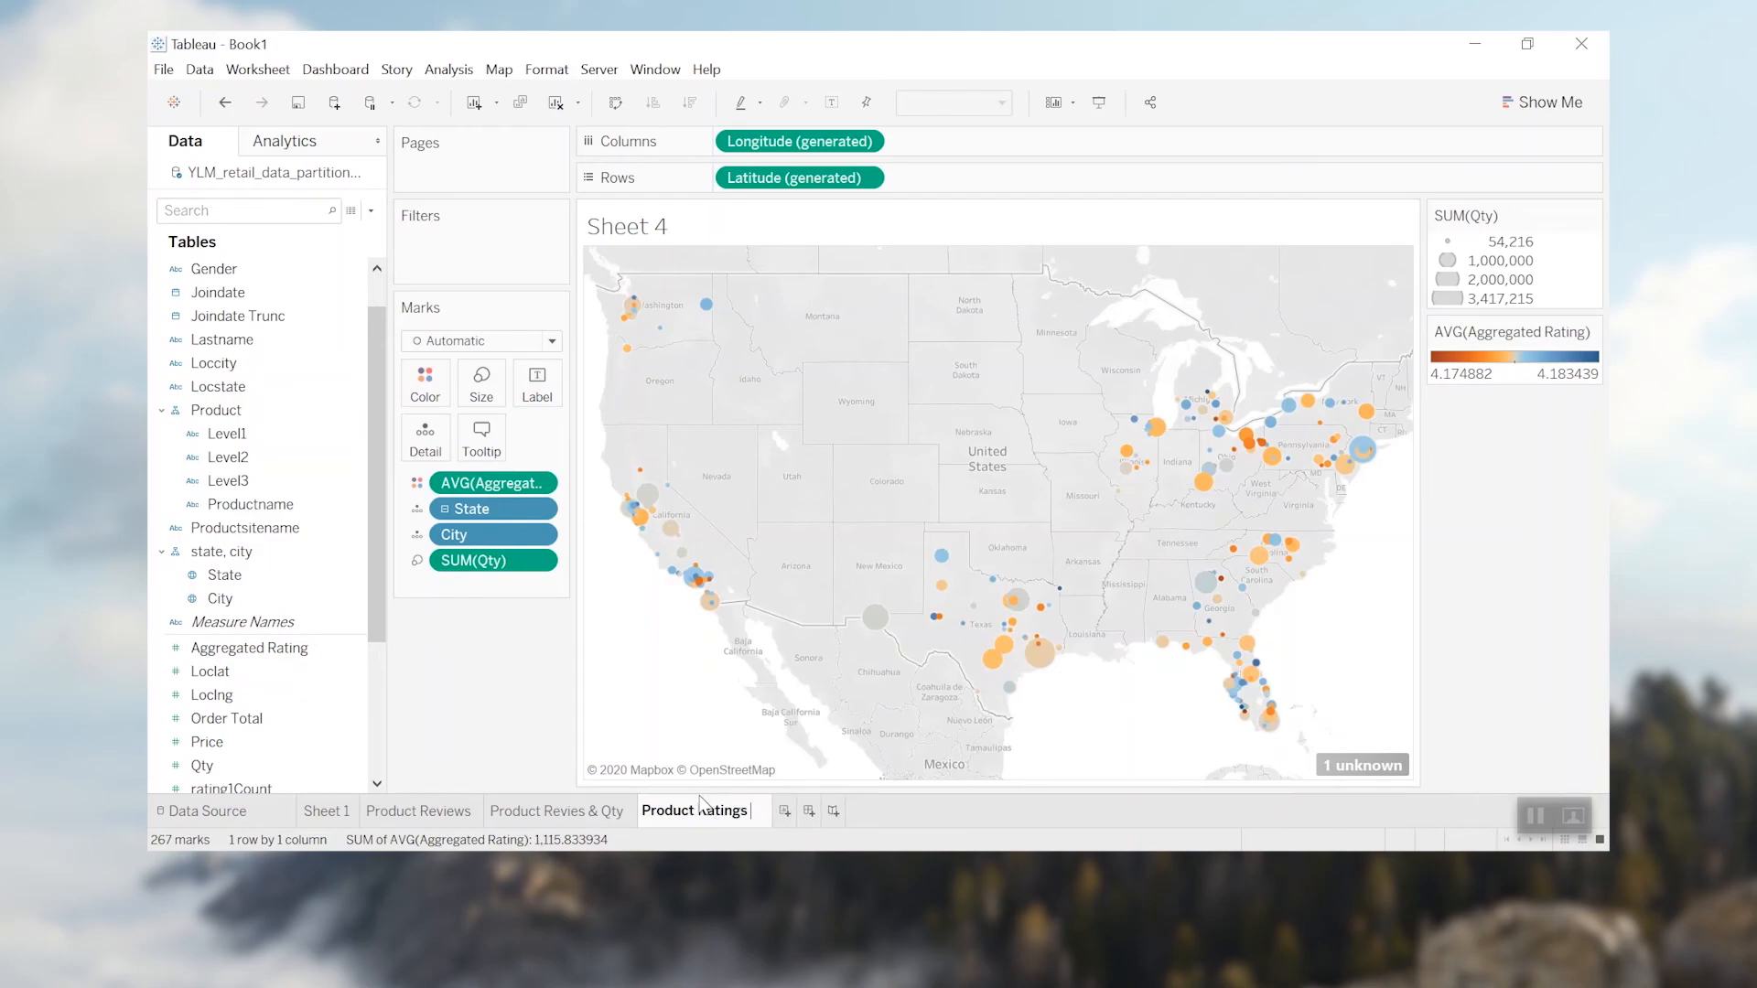
text( & Qty by)
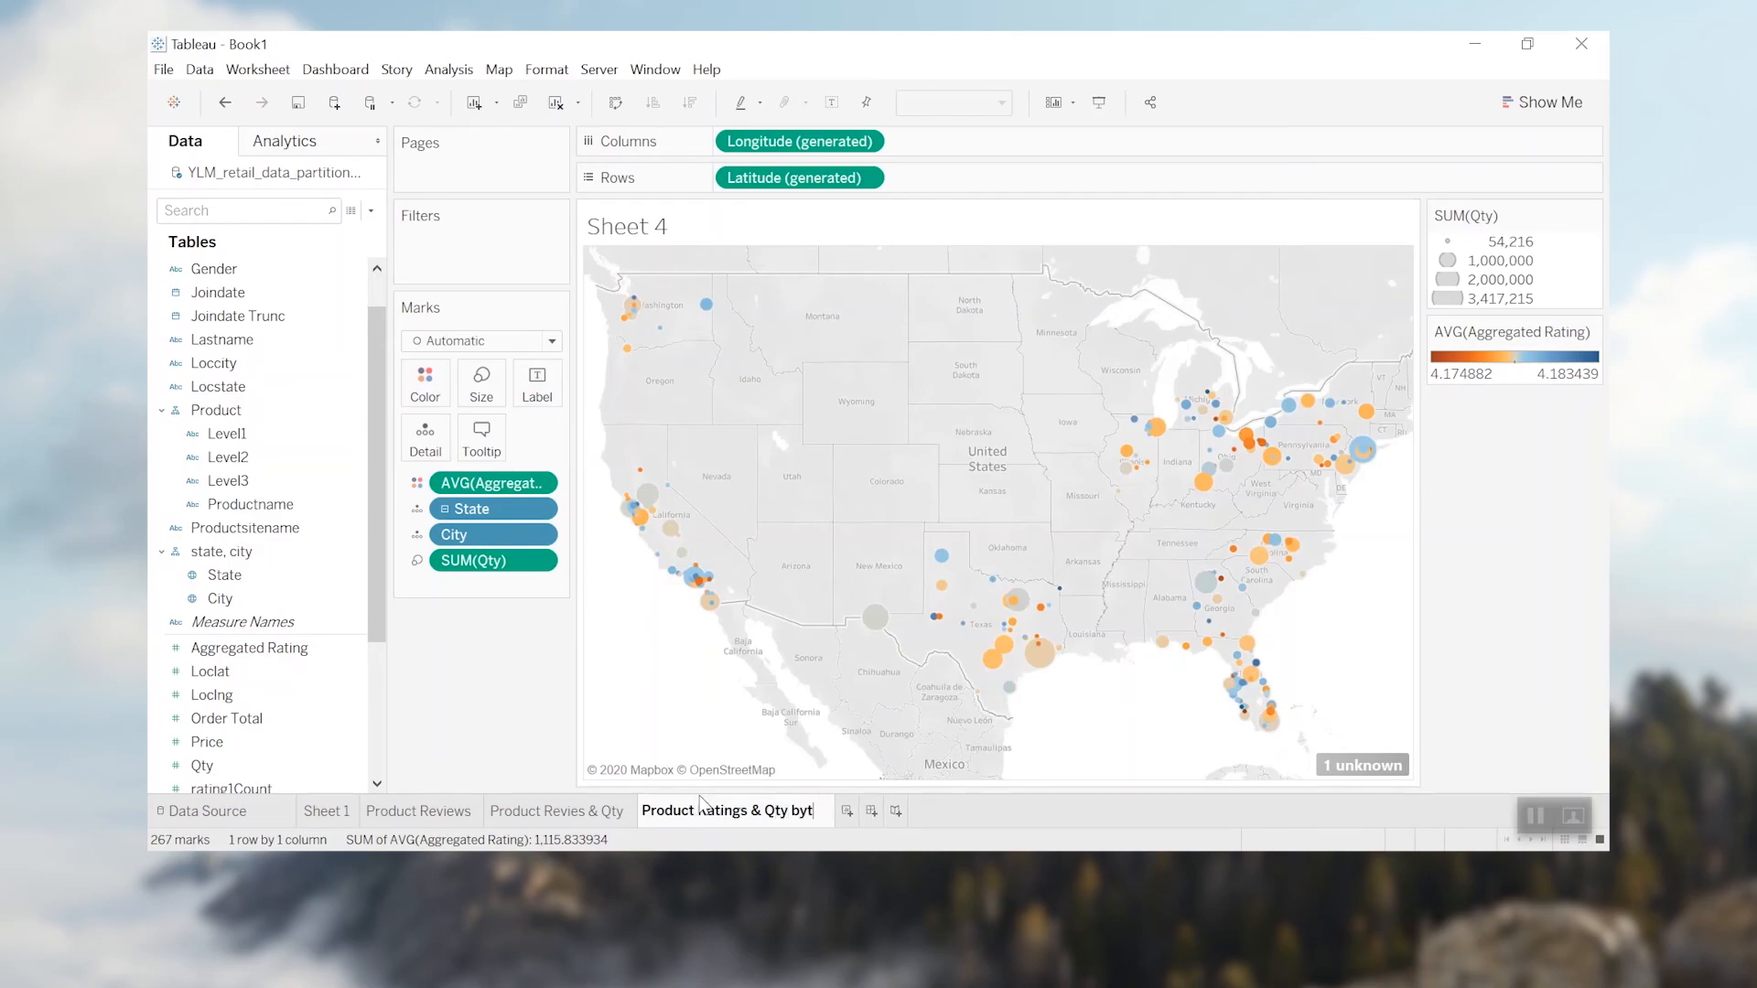
text( City)
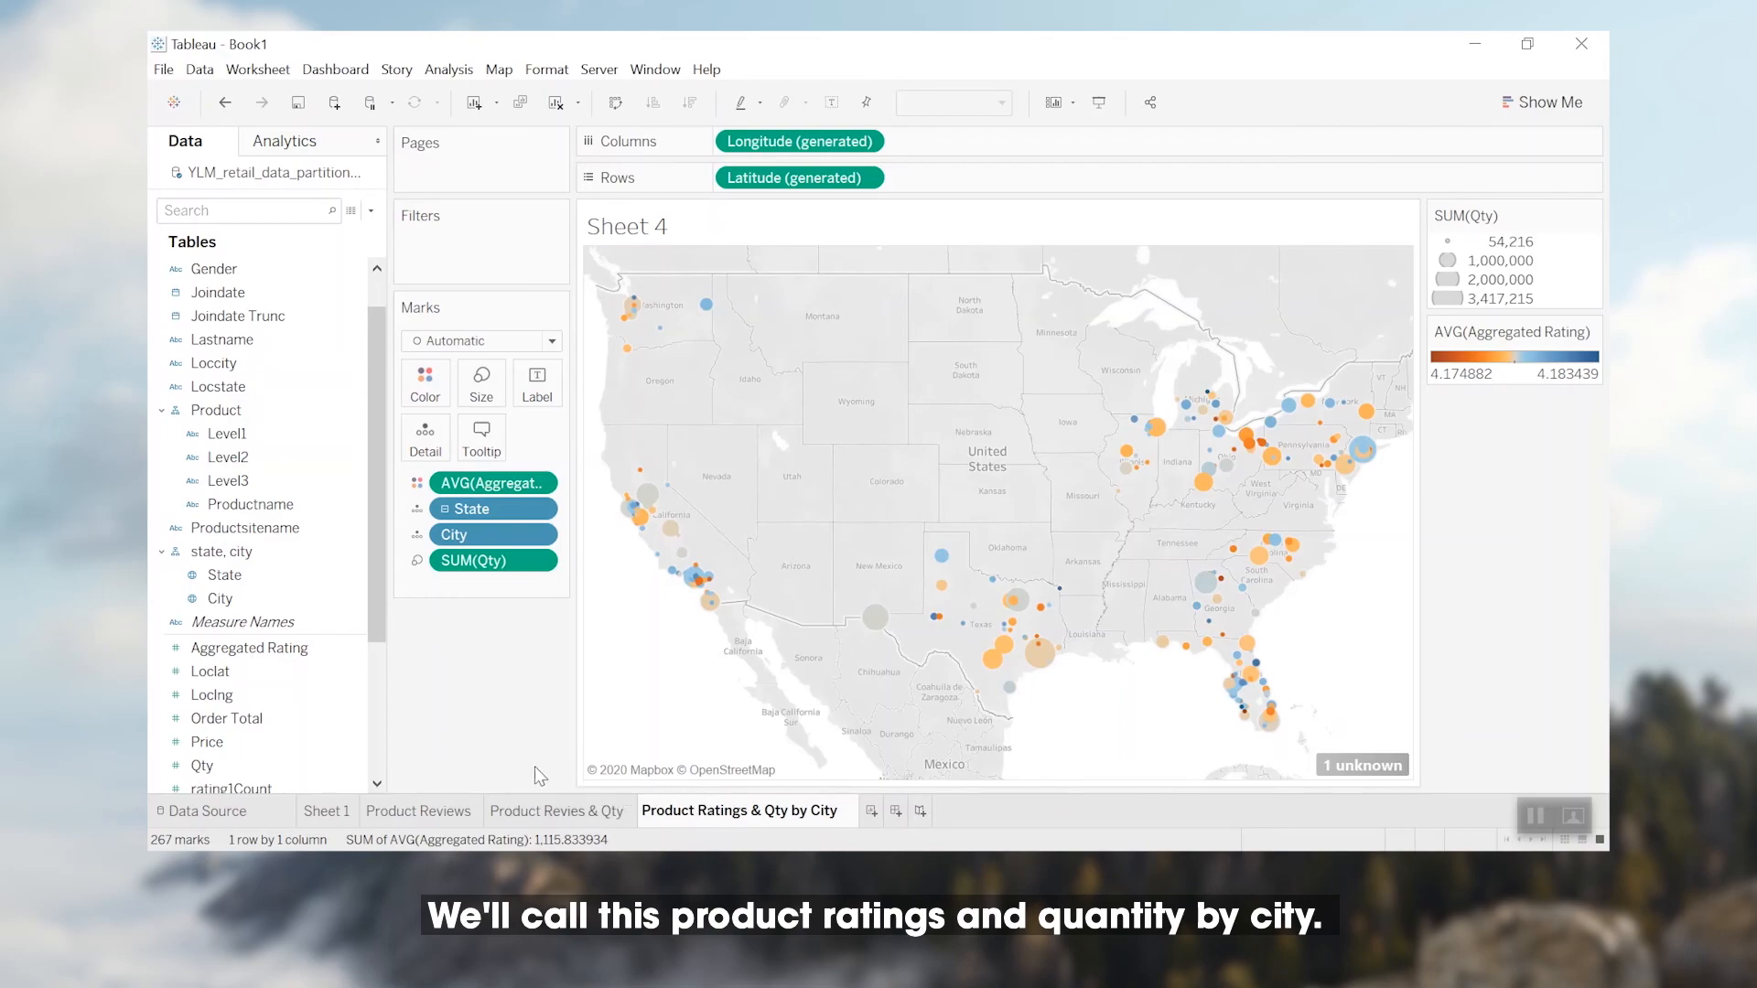
key(Return)
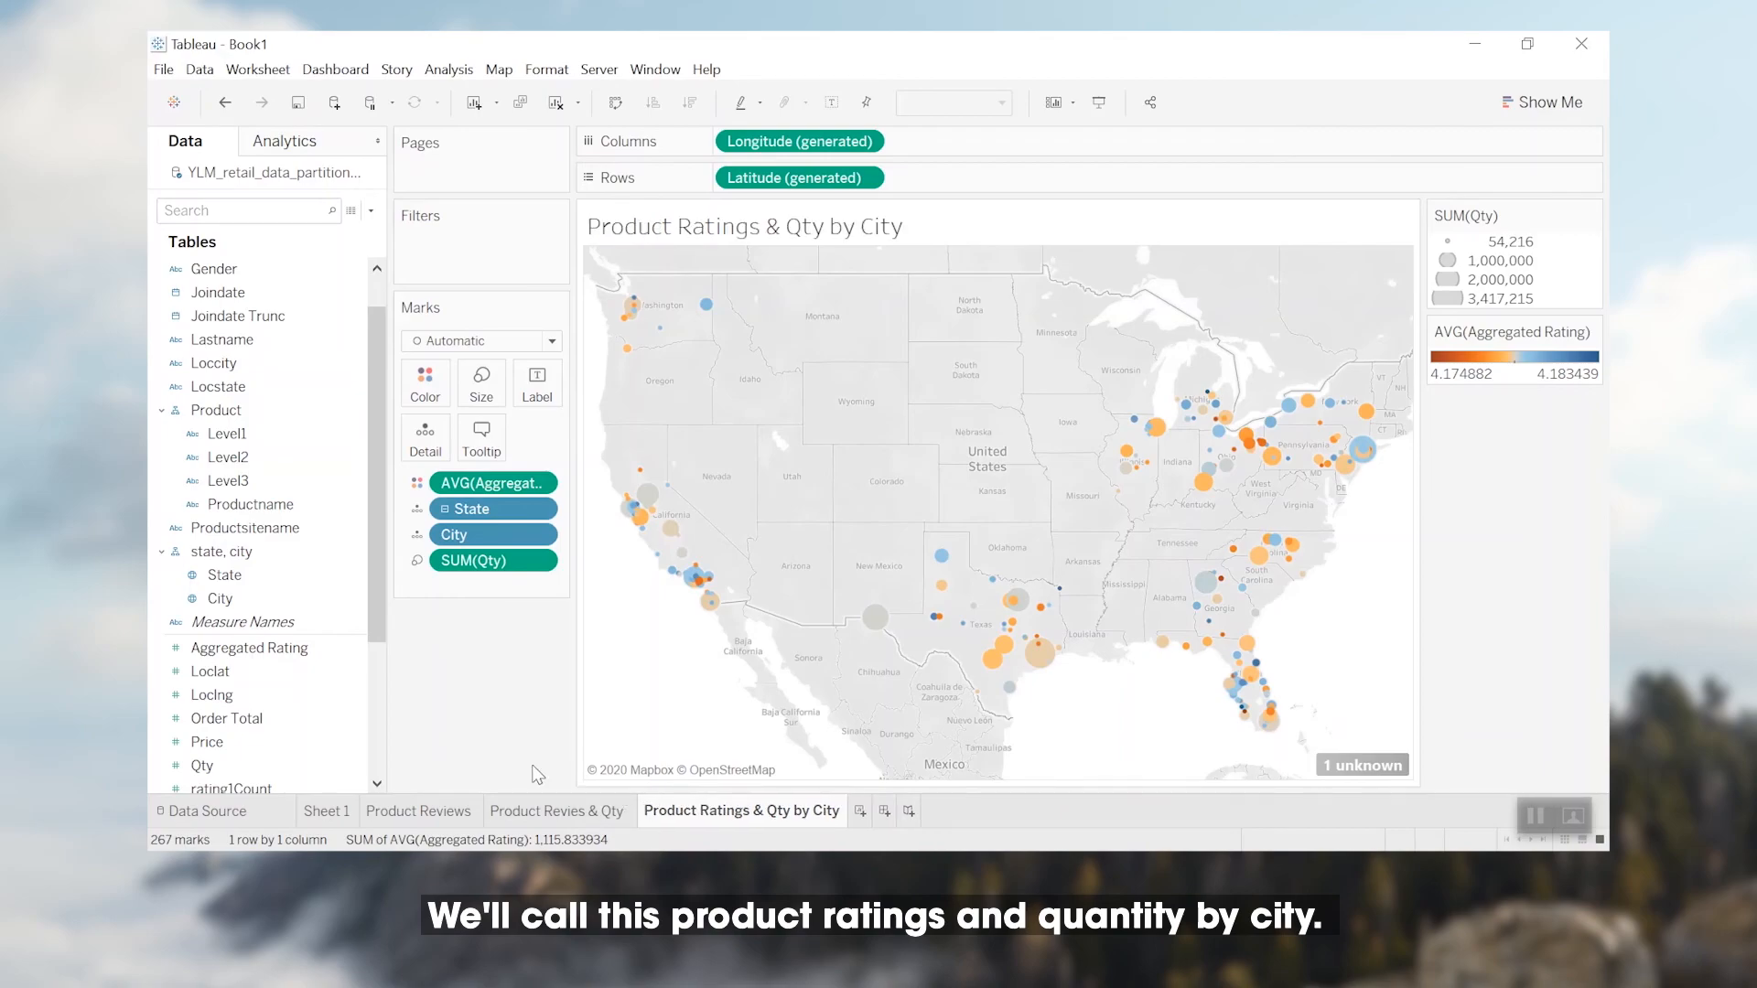
click(884, 812)
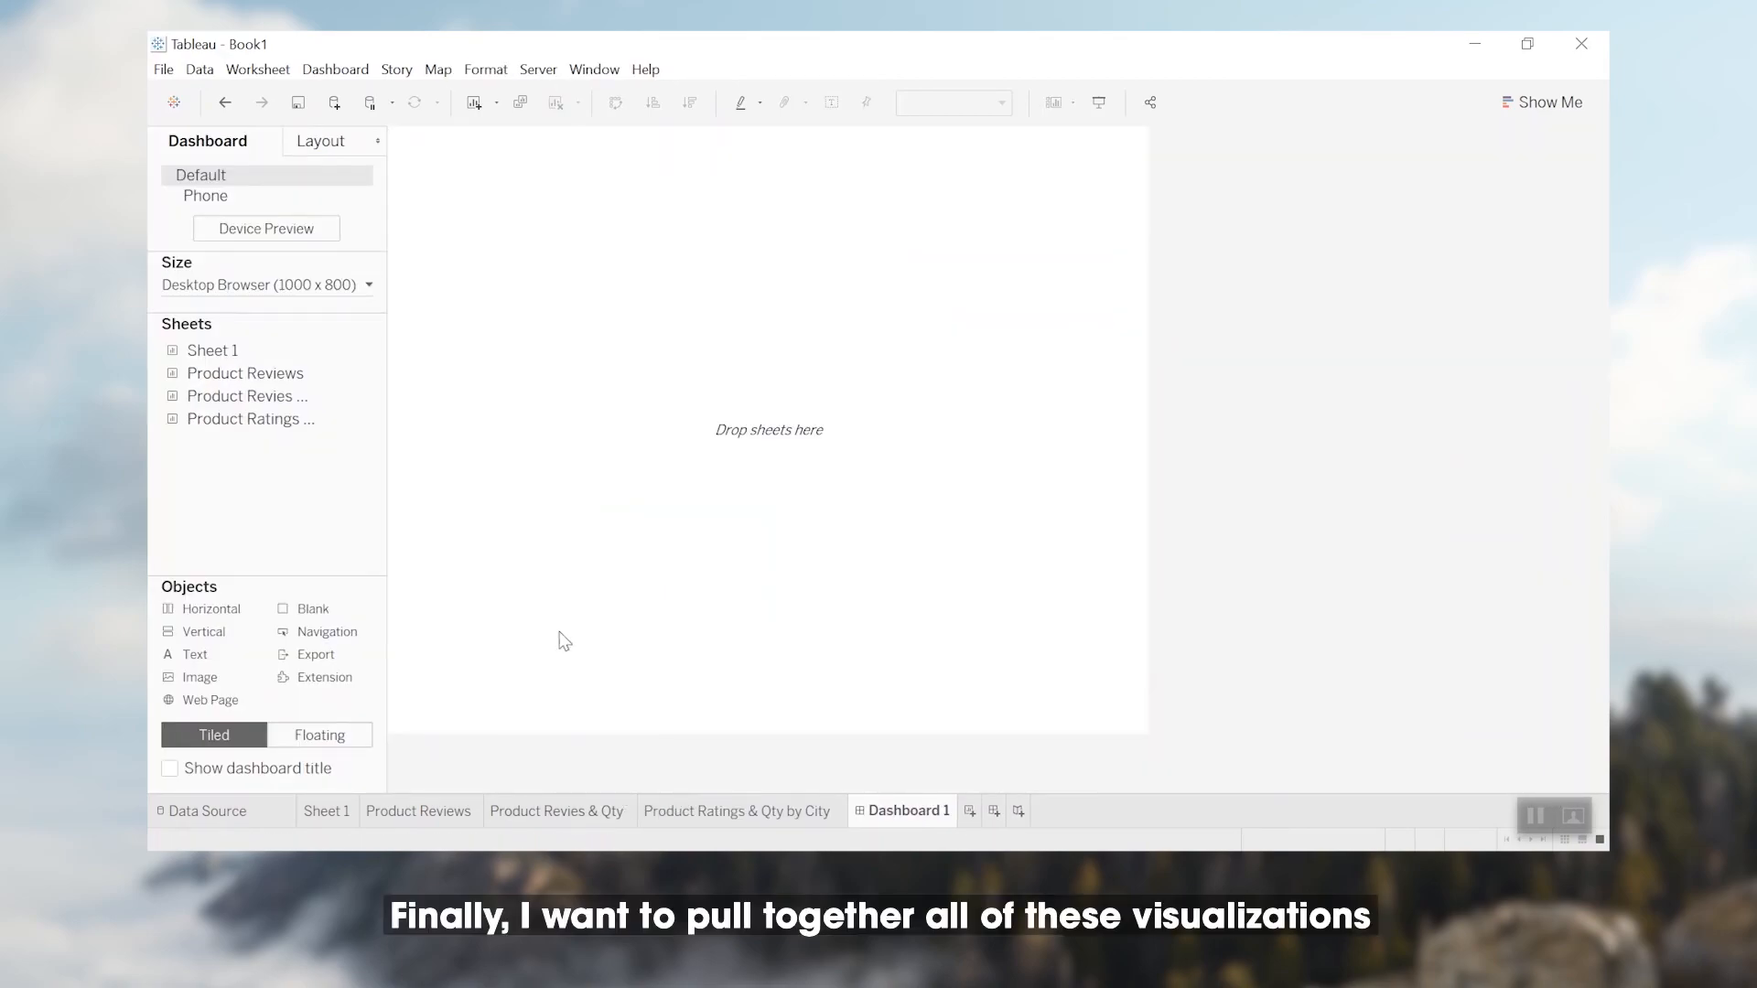
- Add Product Reviews to the dashboard, and place Product Revies & Qty above Product Ratings & Qty by City on its left side
mouse_move(271, 391)
drag(271, 391, 926, 387)
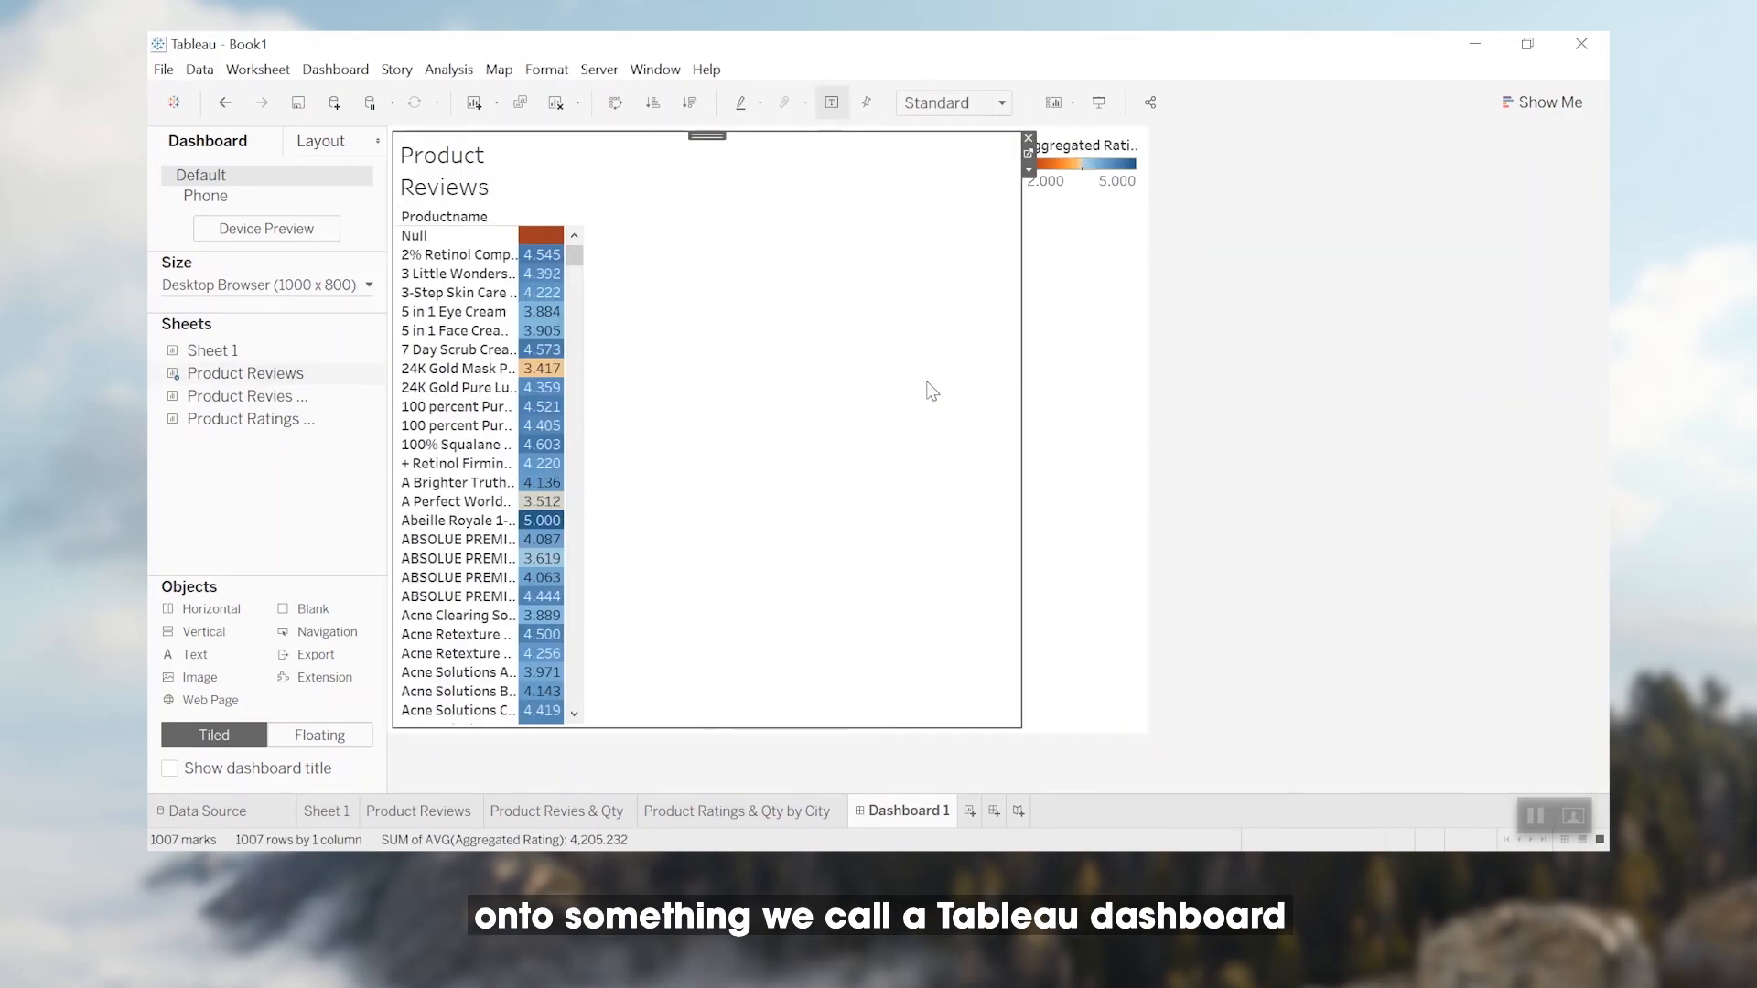
mouse_move(270, 395)
mouse_down()
mouse_move(539, 362)
mouse_move(474, 449)
mouse_up()
drag(298, 419, 514, 601)
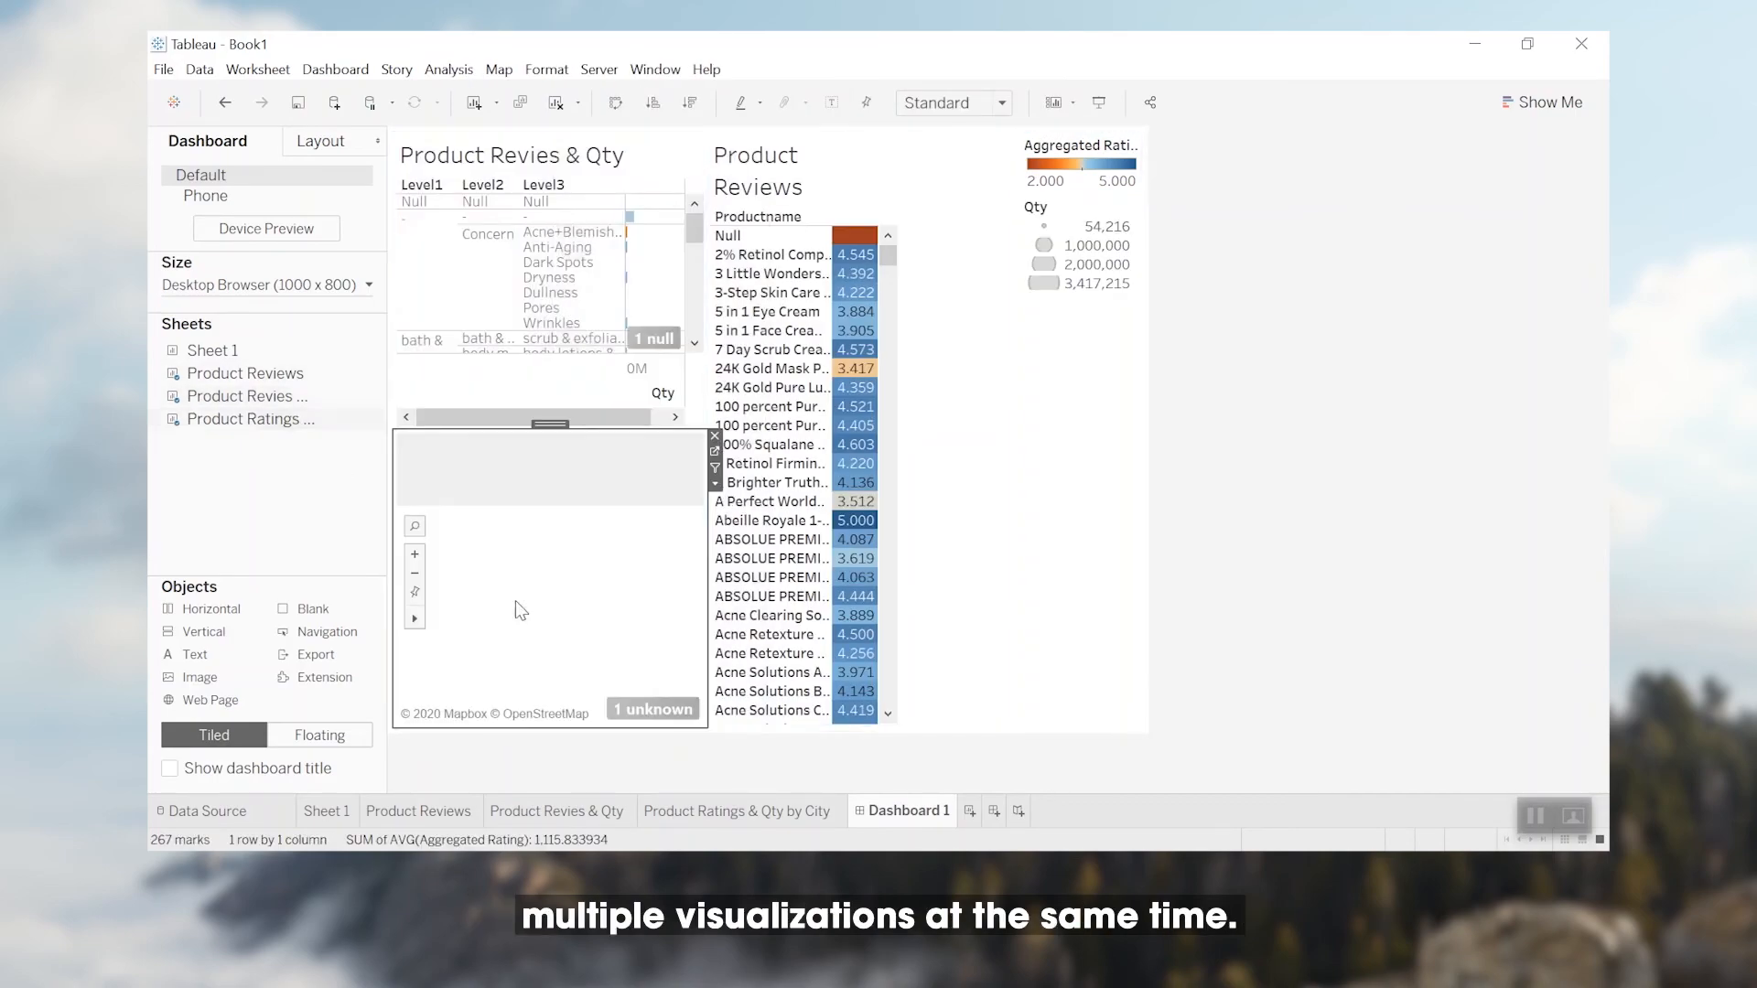
- Set the dashboard size to Automatic and widen the bar chart and map area, narrowing the Product Reviews column
click(340, 285)
click(339, 319)
click(320, 357)
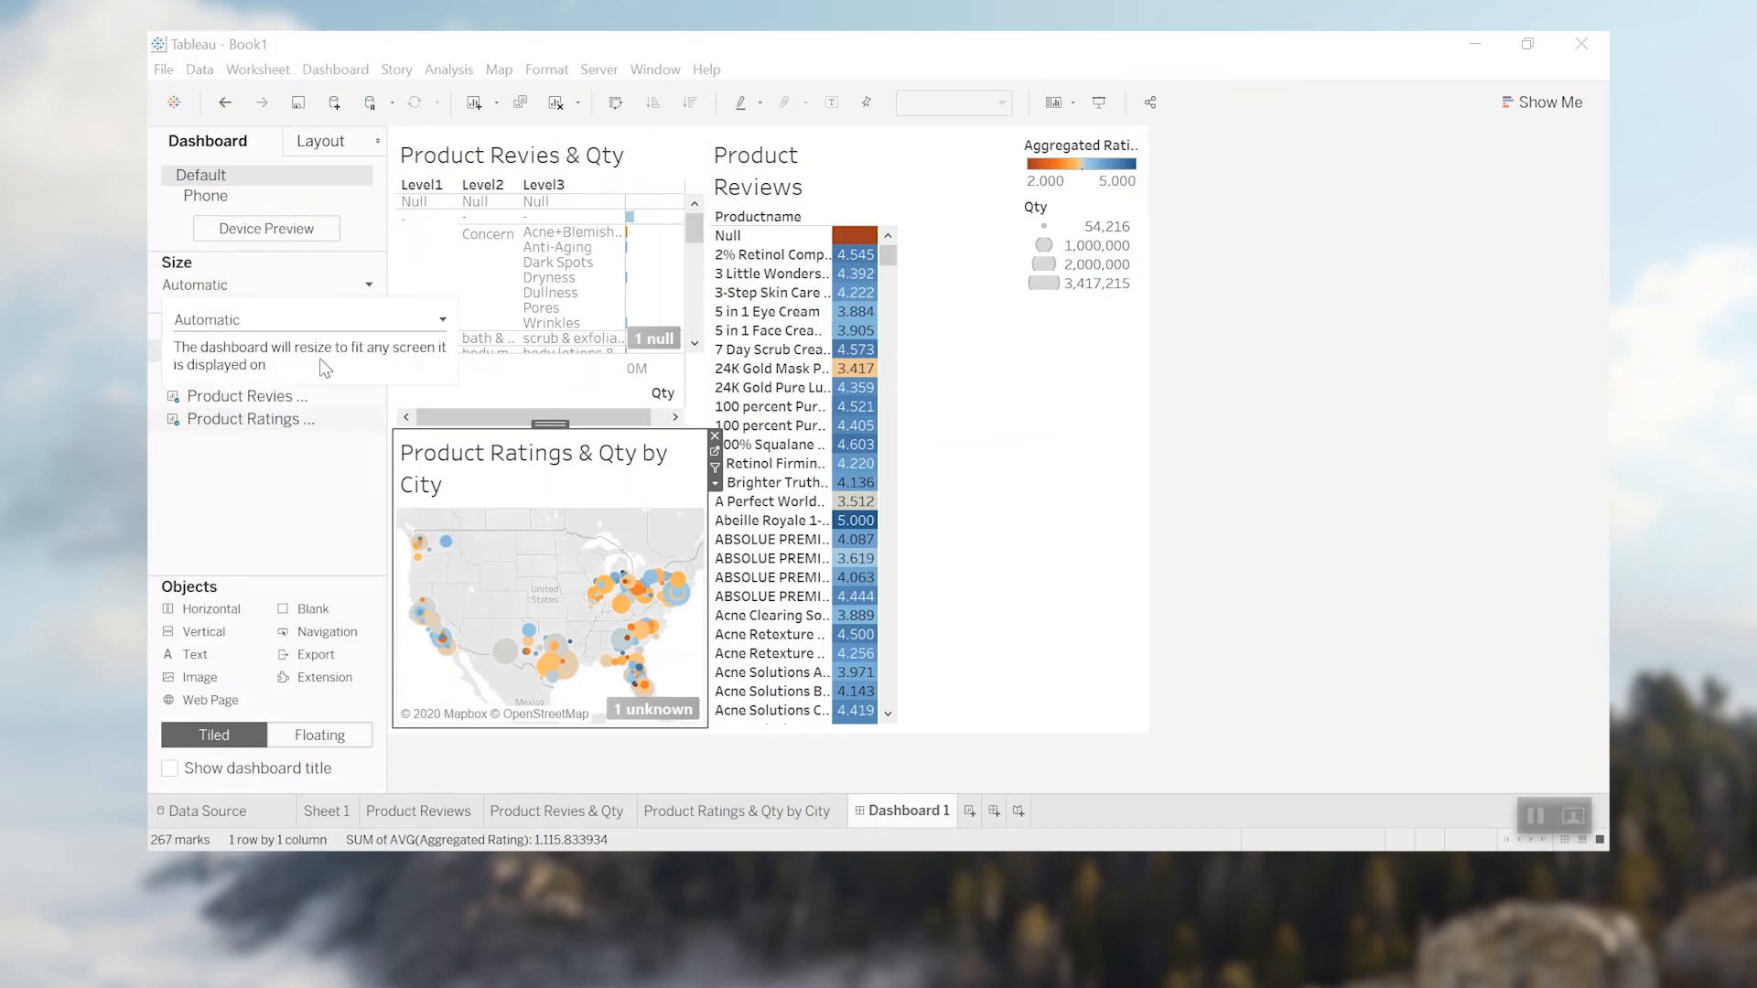
drag(937, 408, 1204, 410)
- Use both the Product Revies & Qty chart and the Product Ratings & Qty by City map as dashboard filters
click(1166, 176)
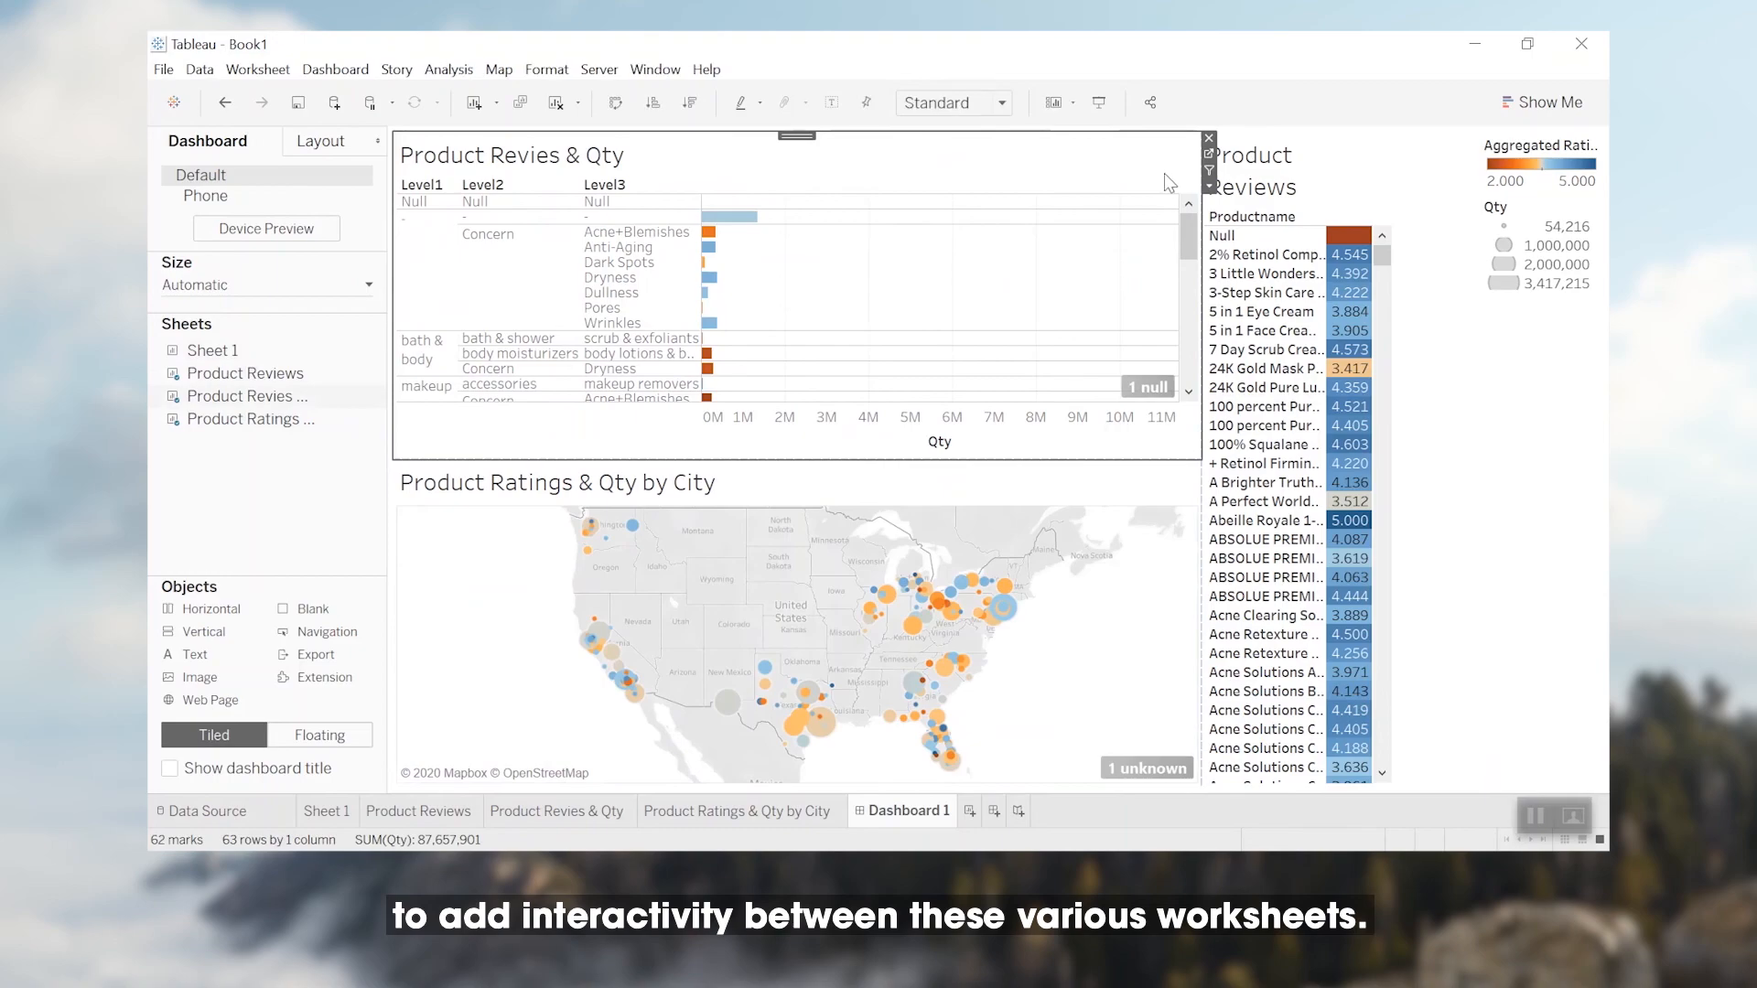
click(1148, 494)
click(1209, 498)
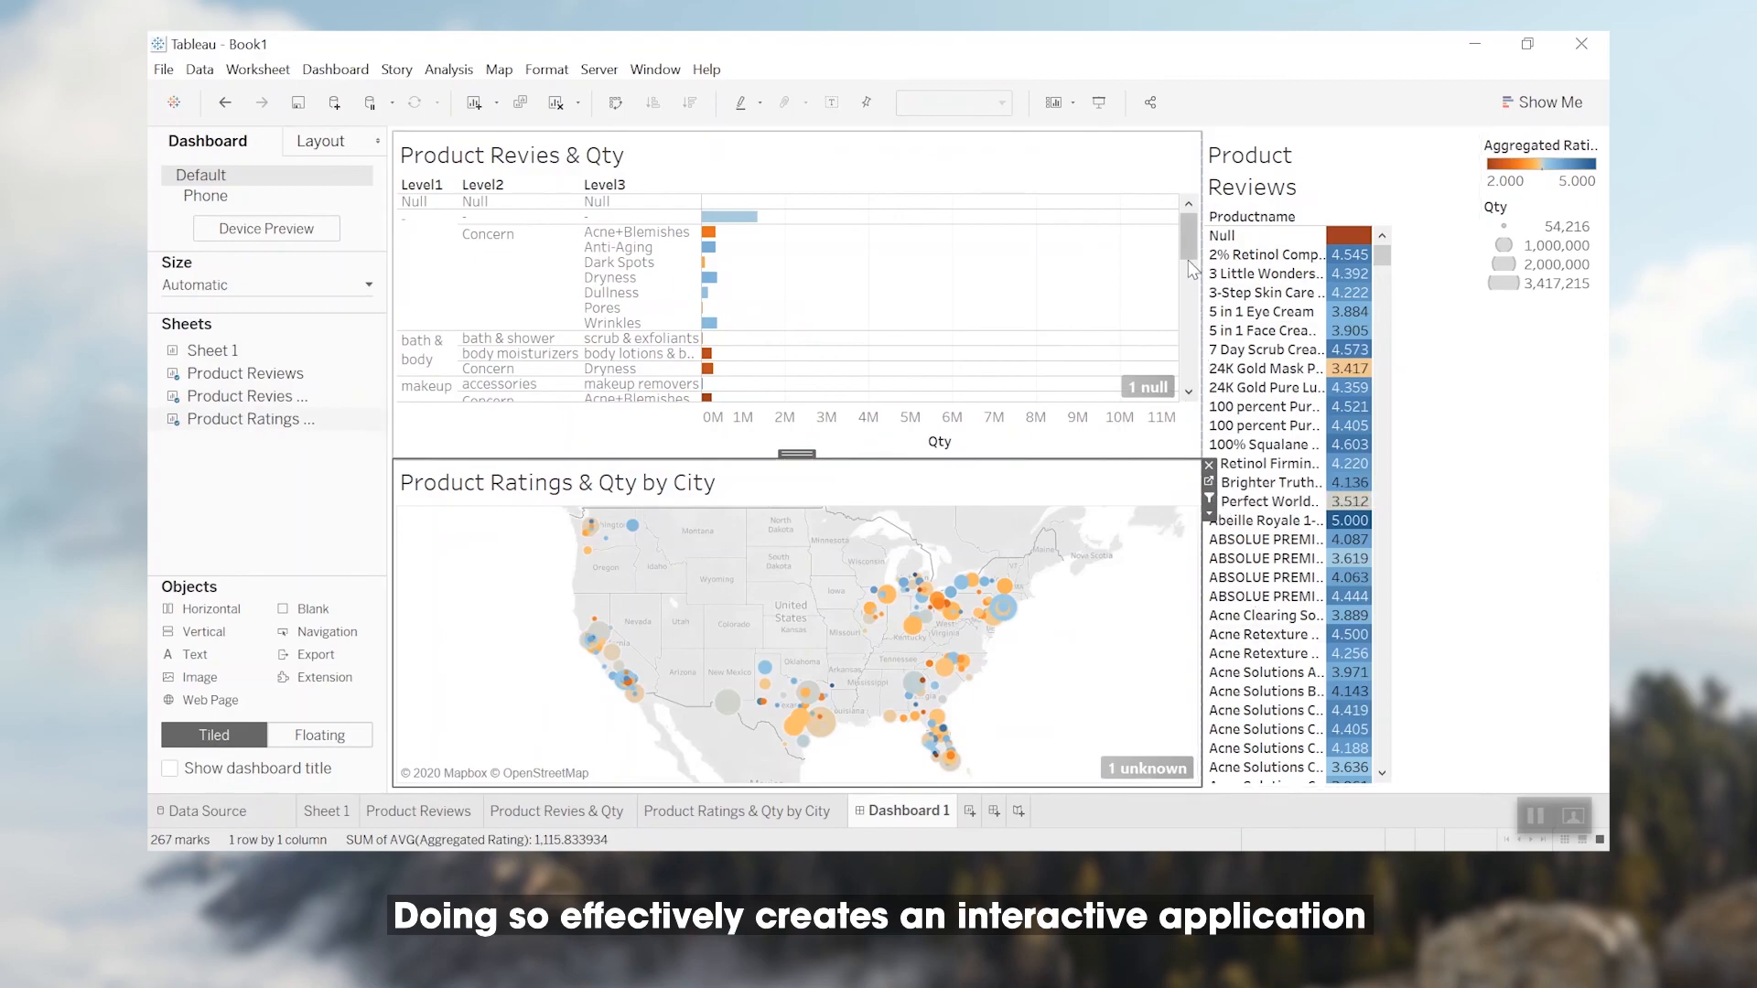
- Filter the dashboard by the skincare eye creams & treatments bar and select the Midwest and Northeast city marks on the map
drag(1192, 261, 1200, 349)
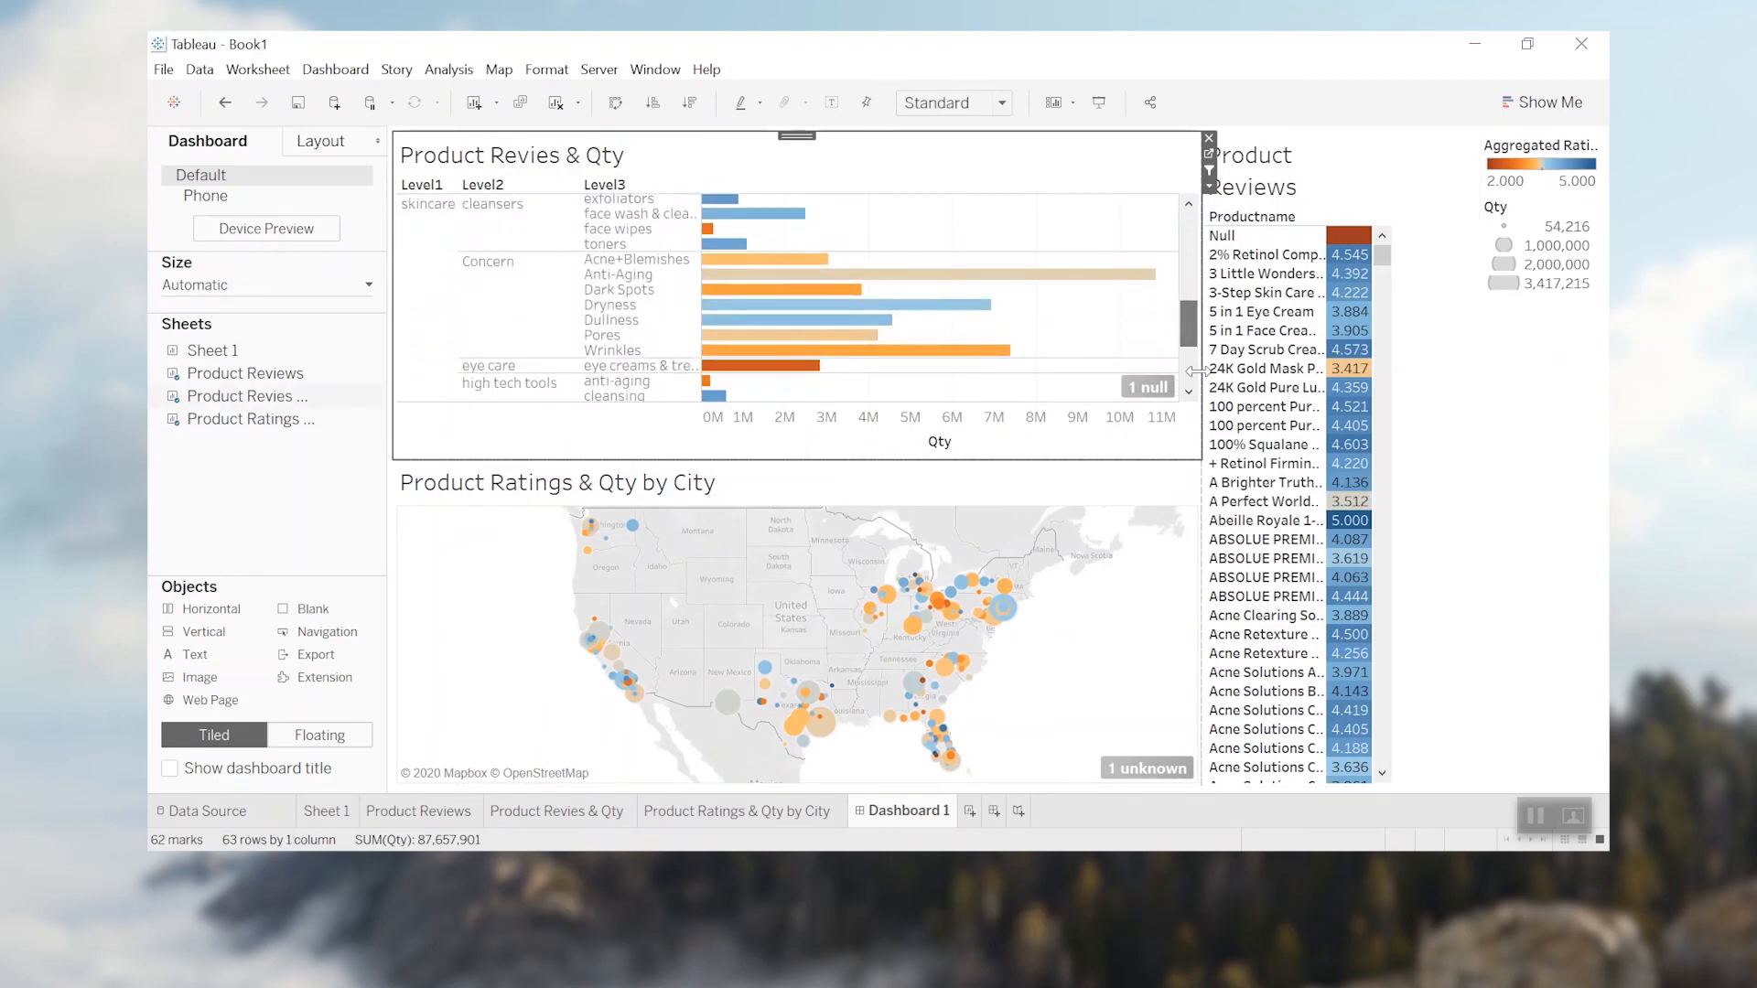
mouse_move(807, 377)
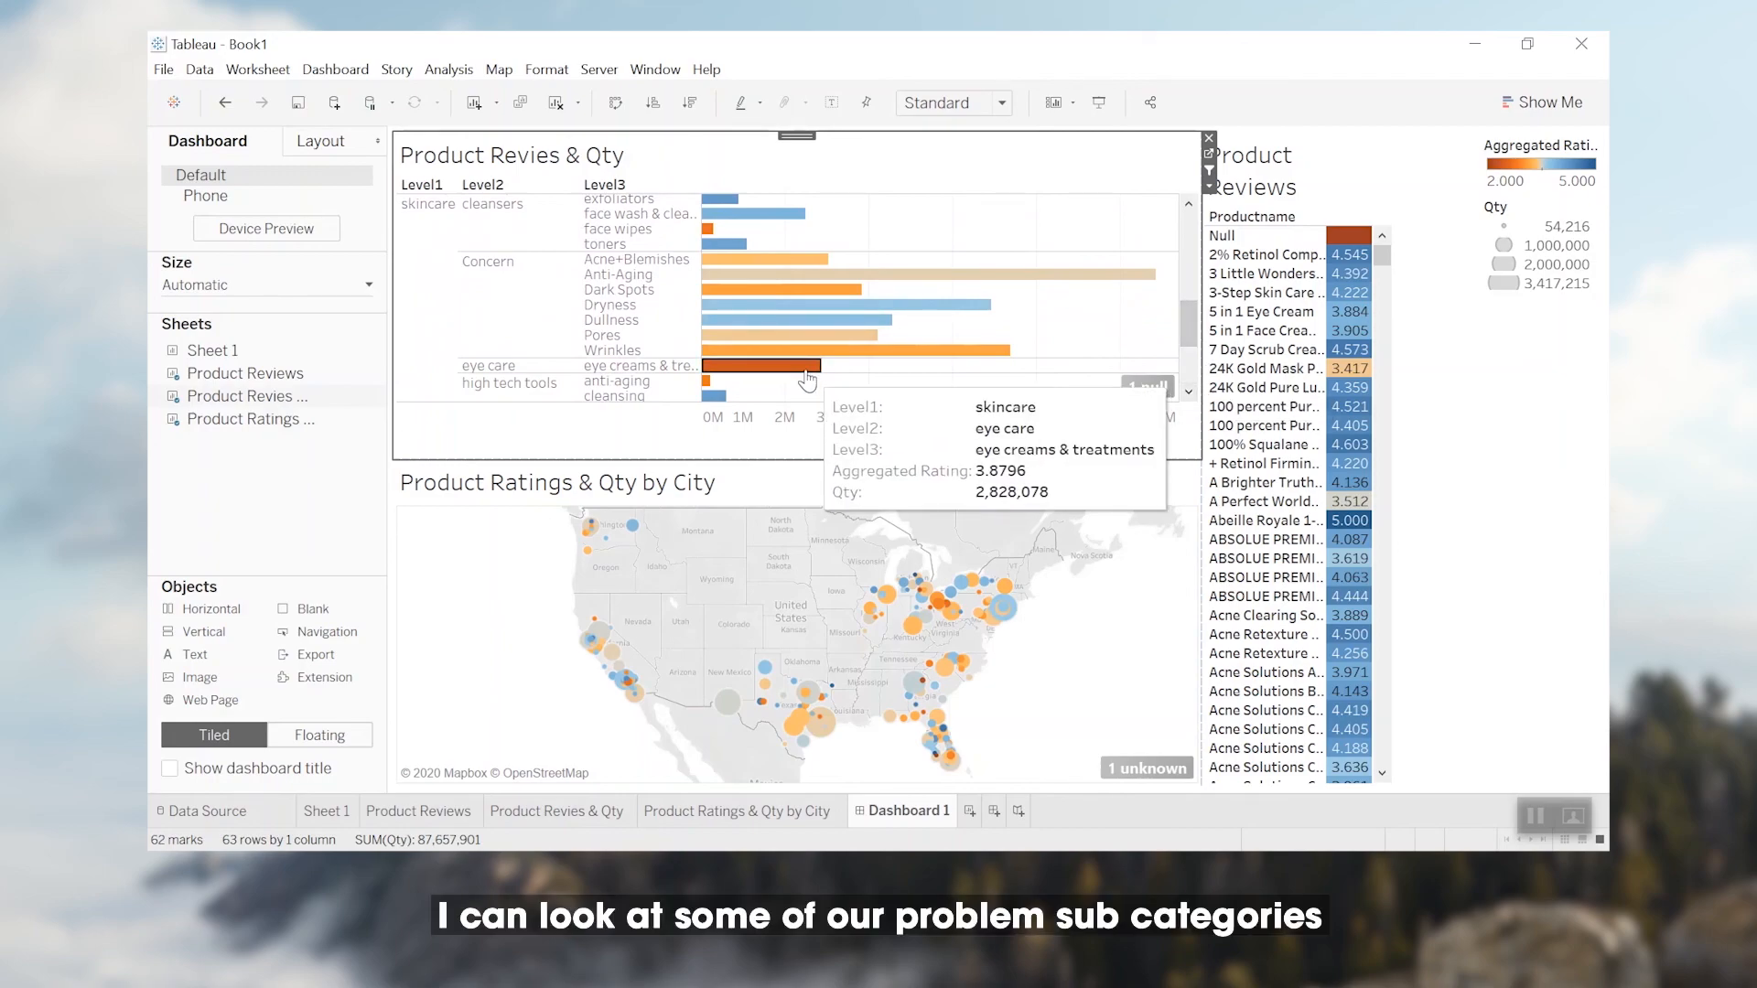
click(807, 377)
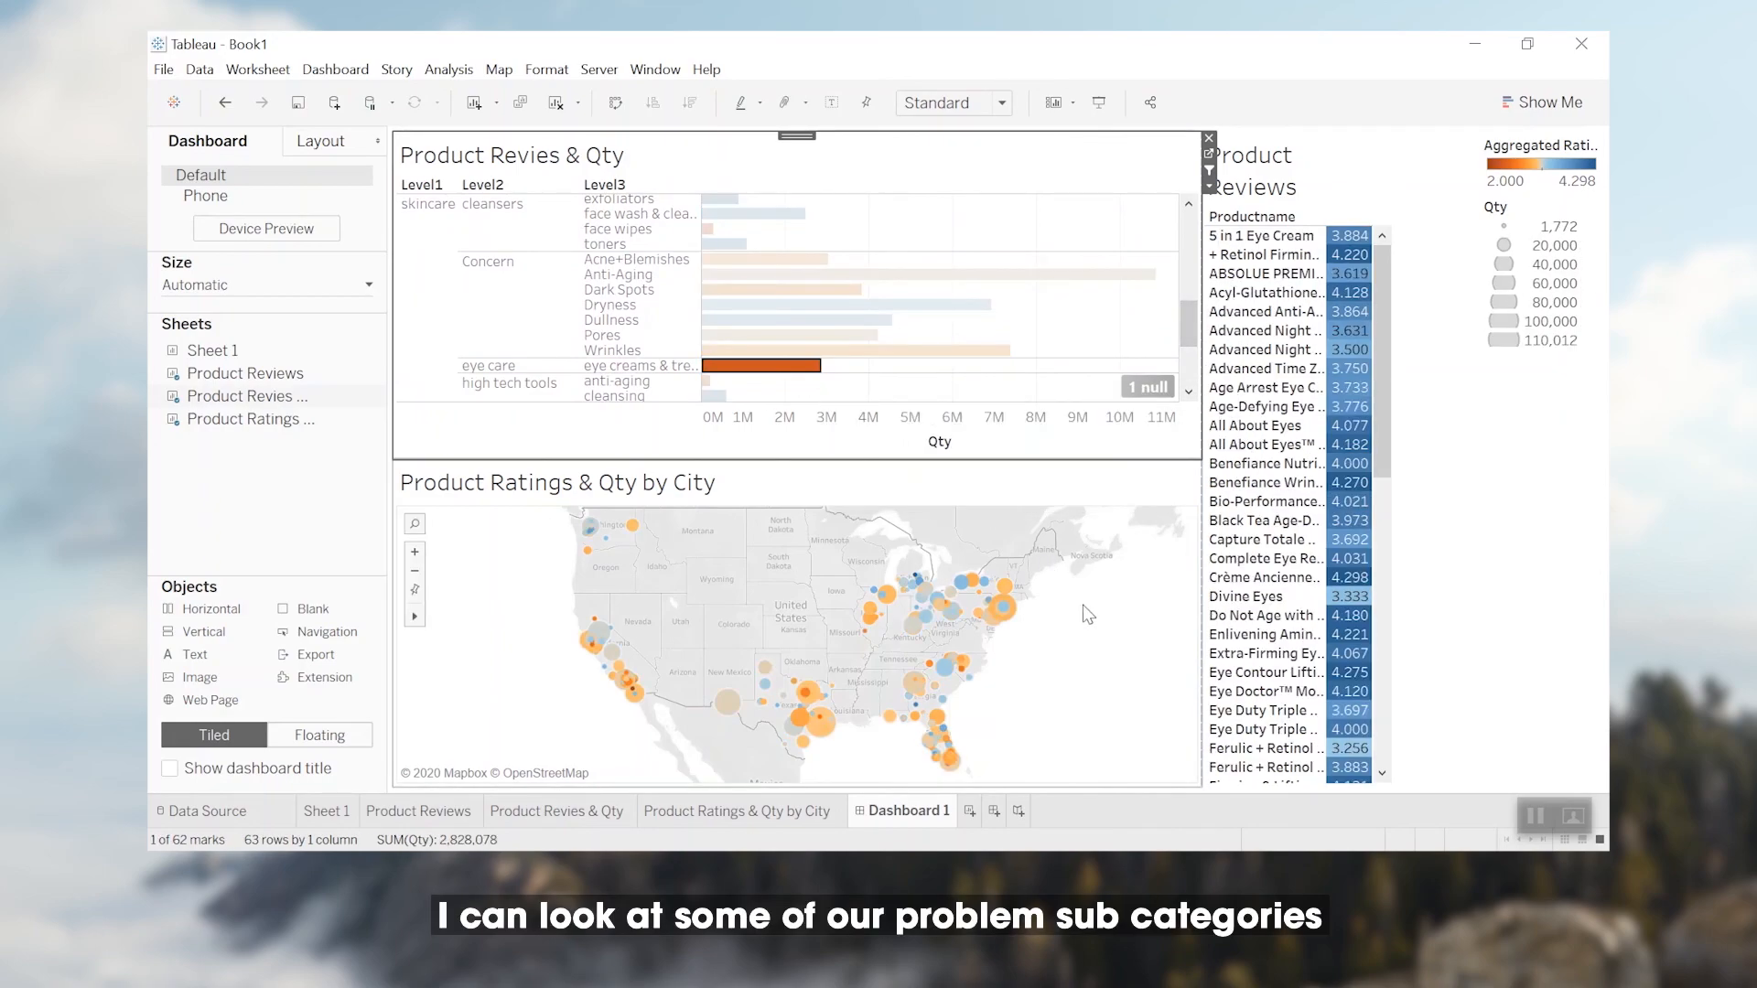
click(1076, 650)
drag(1071, 641, 798, 556)
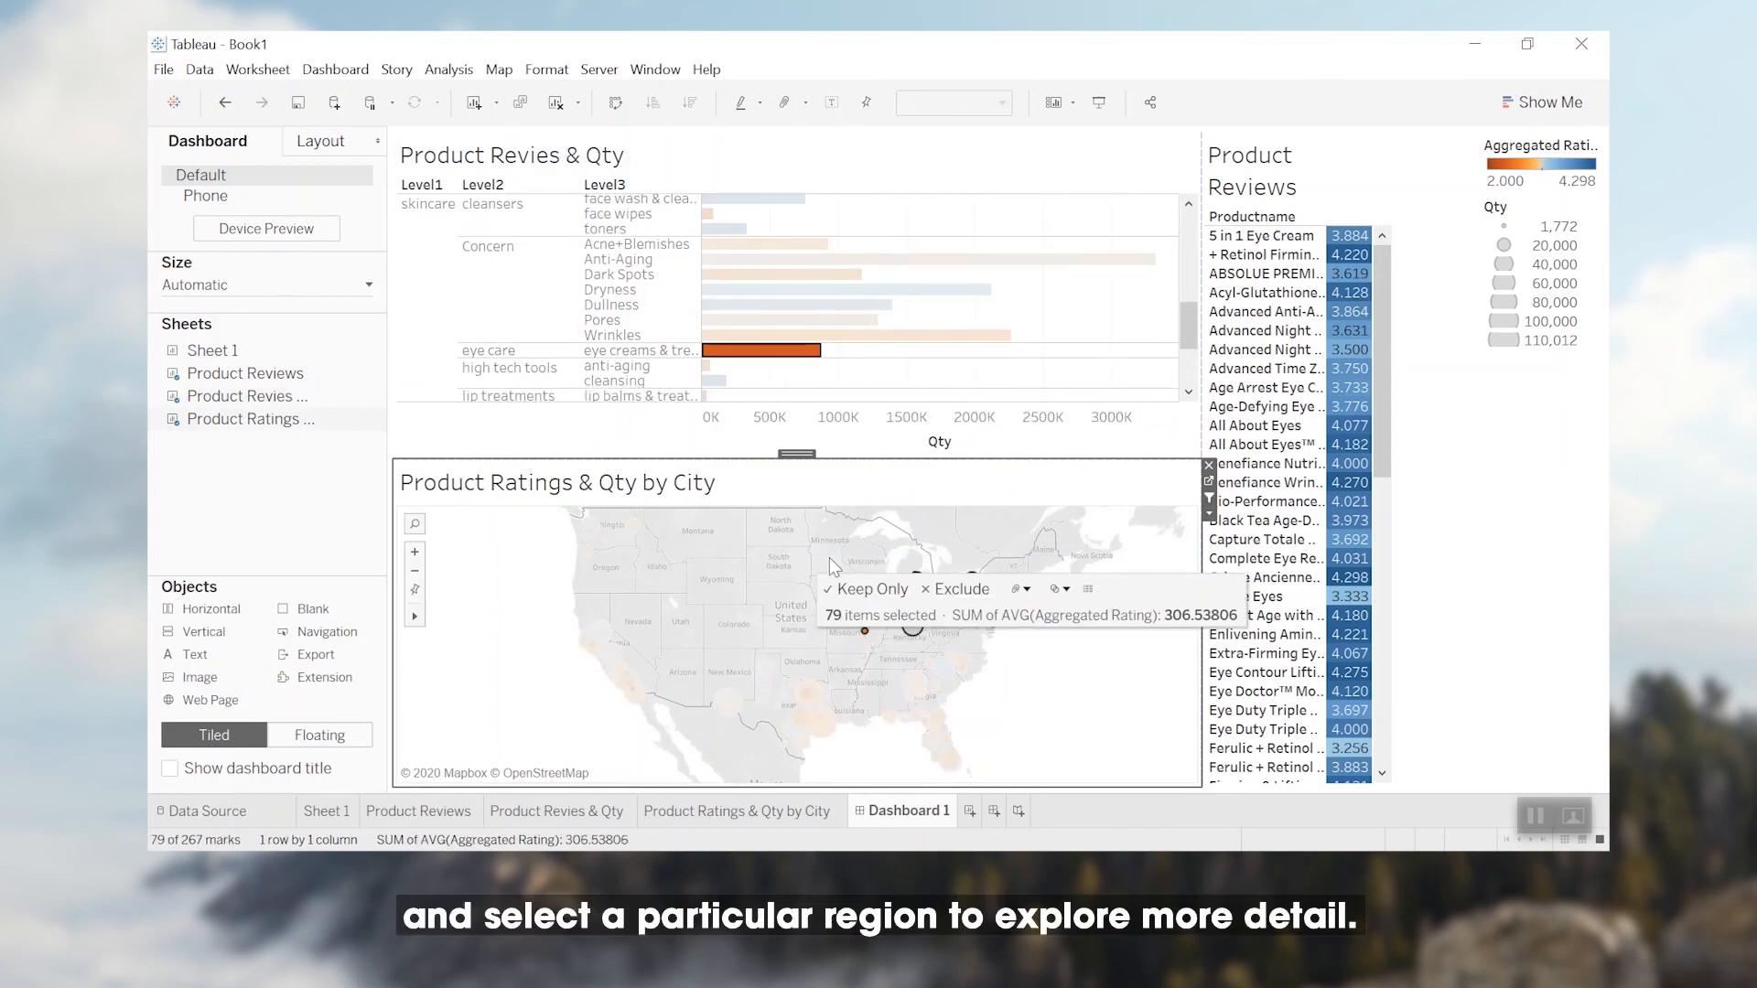
- Inspect the ratings of Intensive Eye Concentrate and Xtend Your Youth Eye Cream in the filtered Product Reviews list
drag(1380, 404, 1413, 602)
mouse_move(1355, 430)
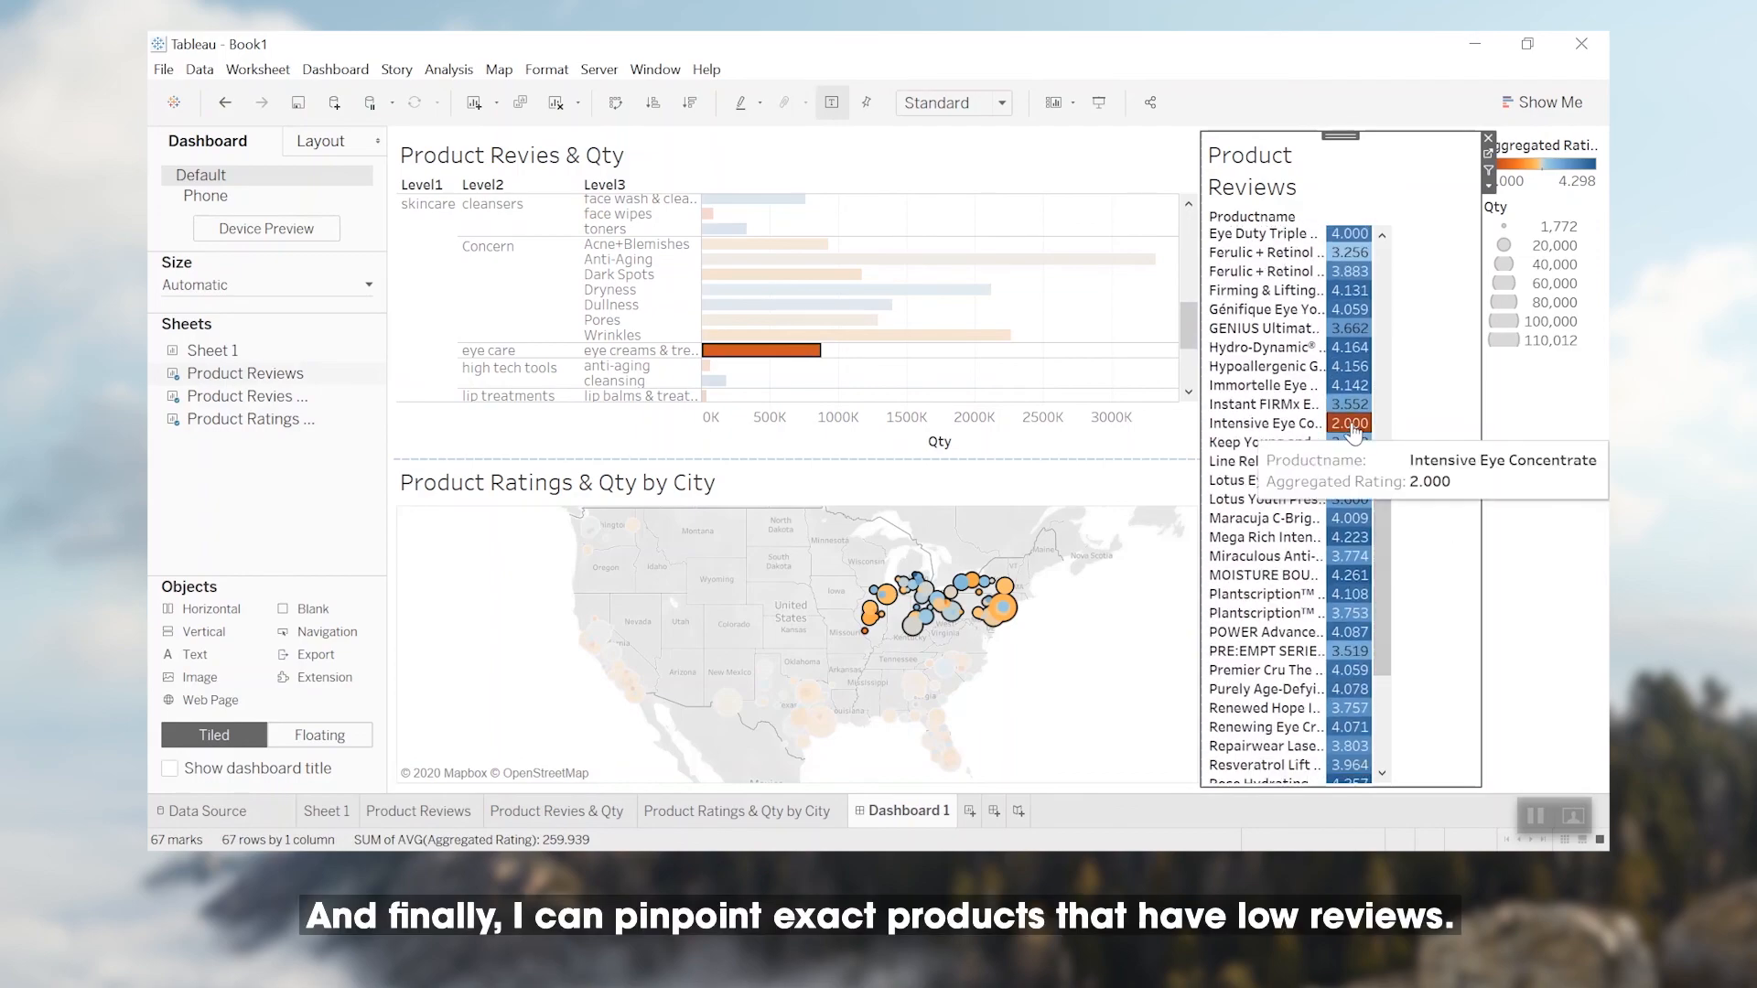
drag(1380, 505, 1418, 675)
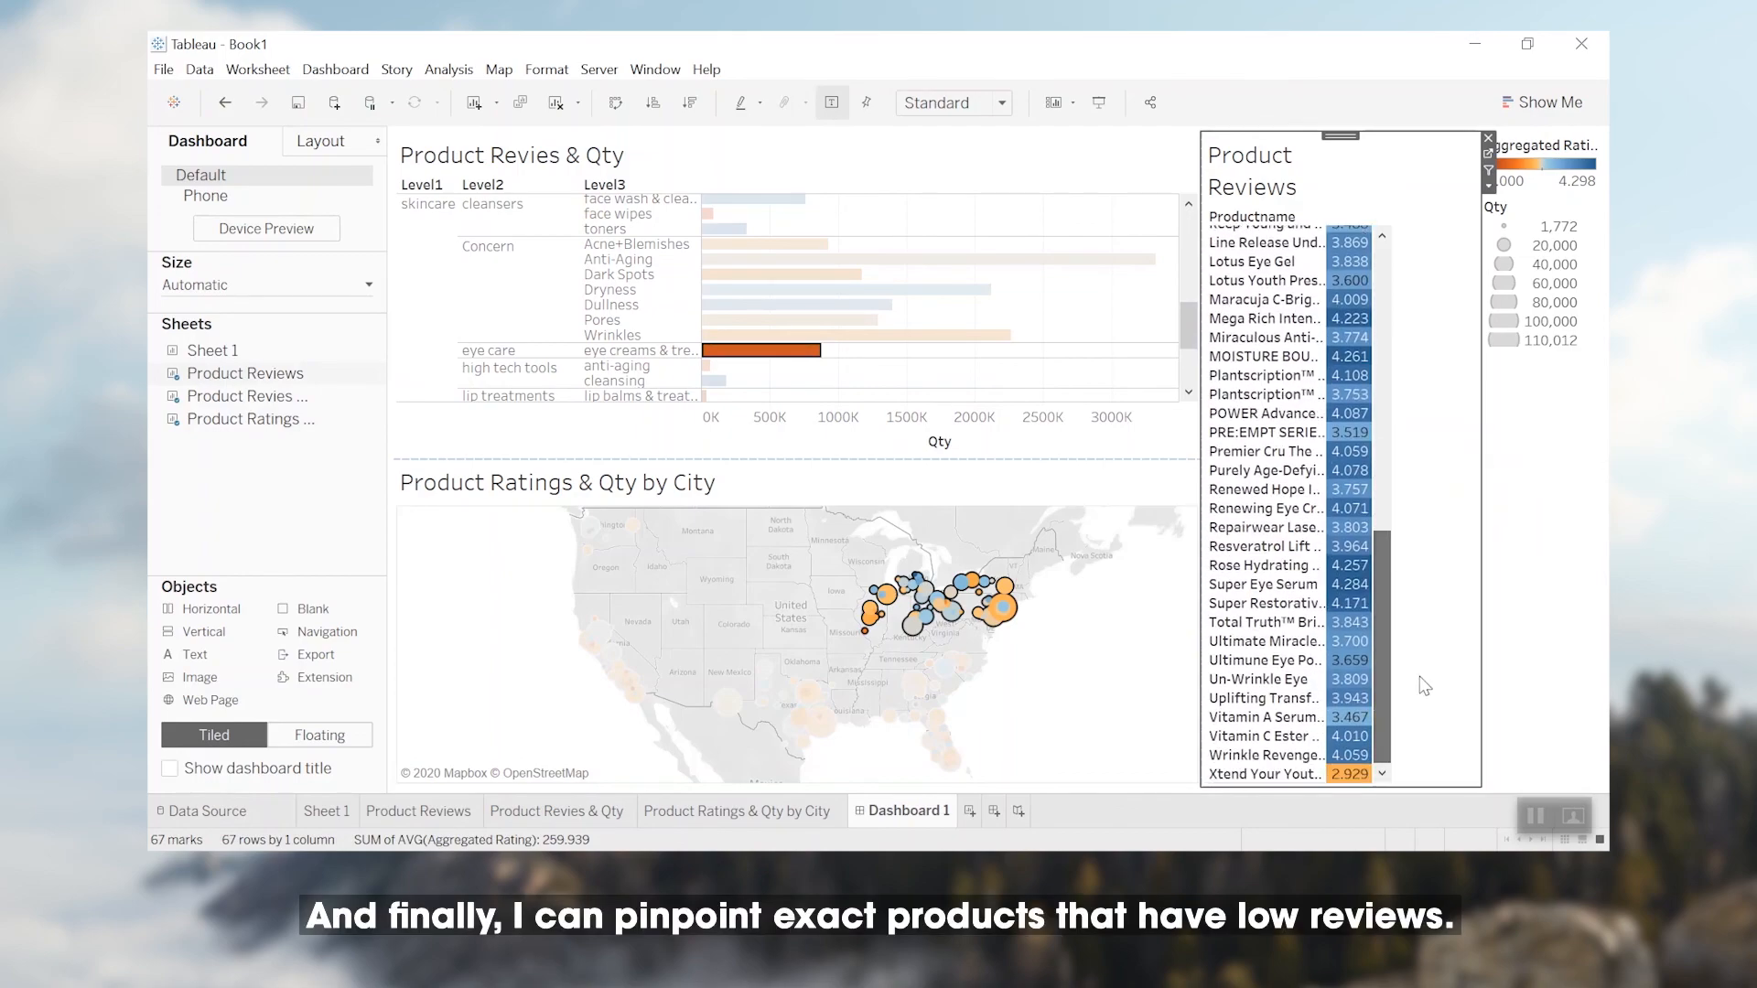
mouse_move(1361, 777)
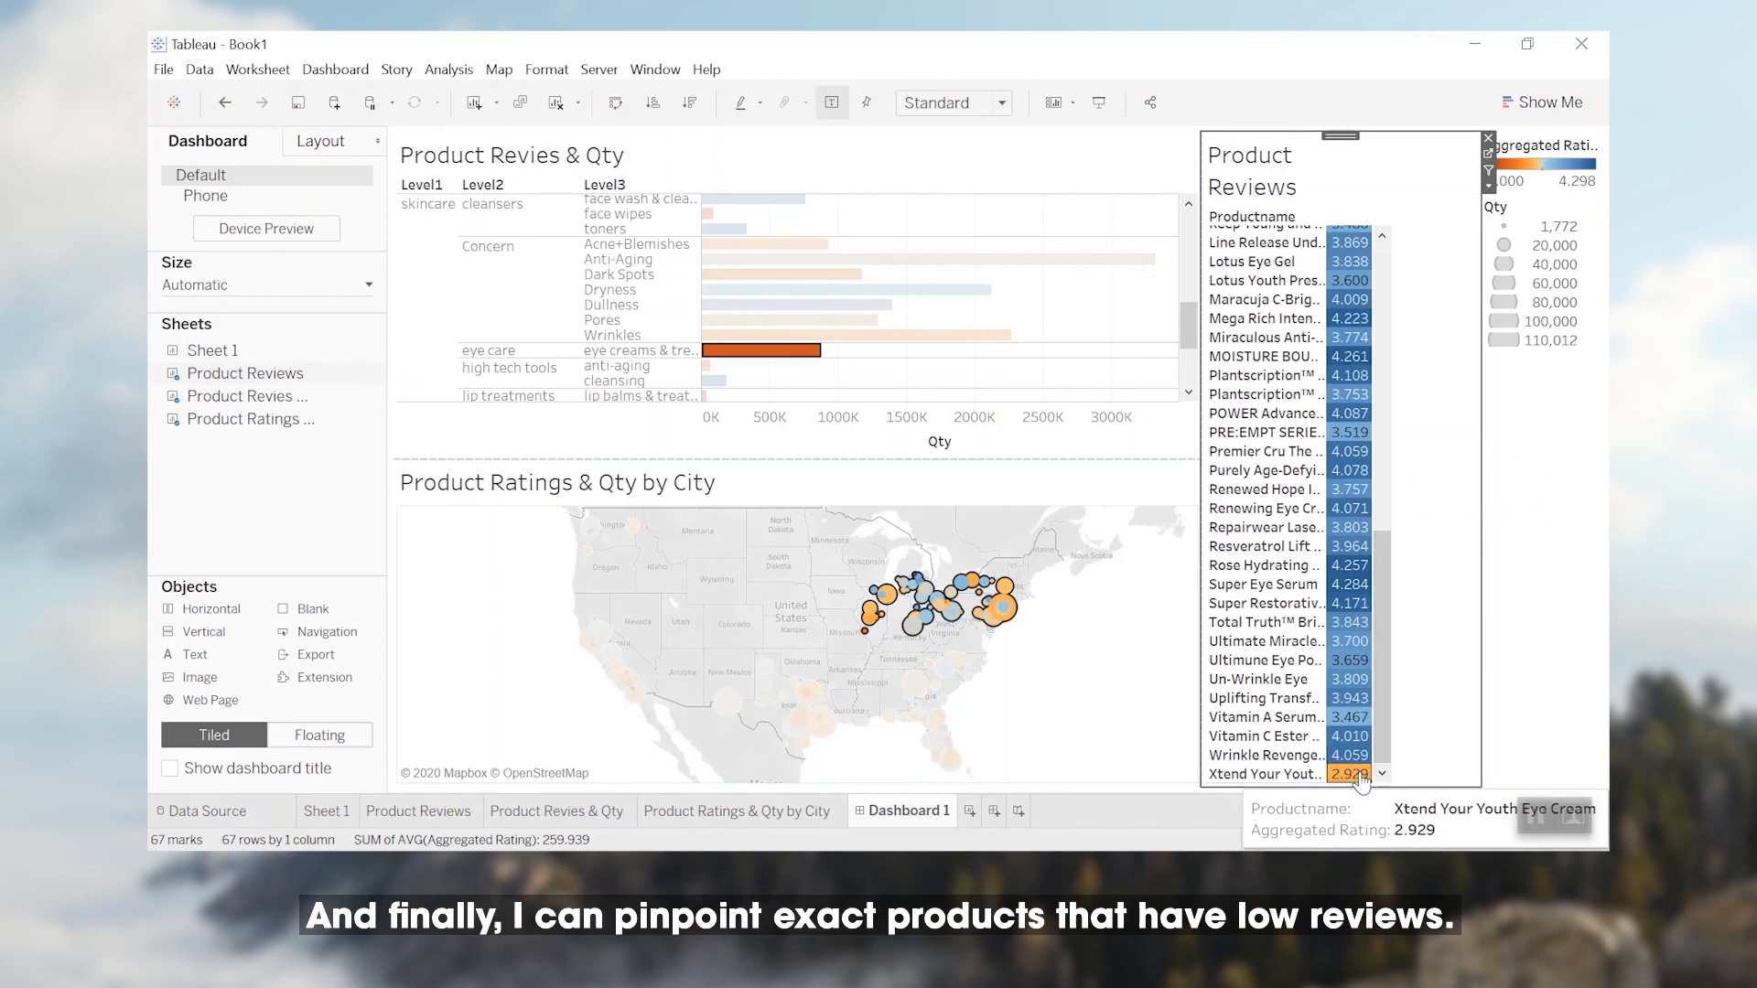
- Open the name of Dashboard 1 for editing
double_click(915, 805)
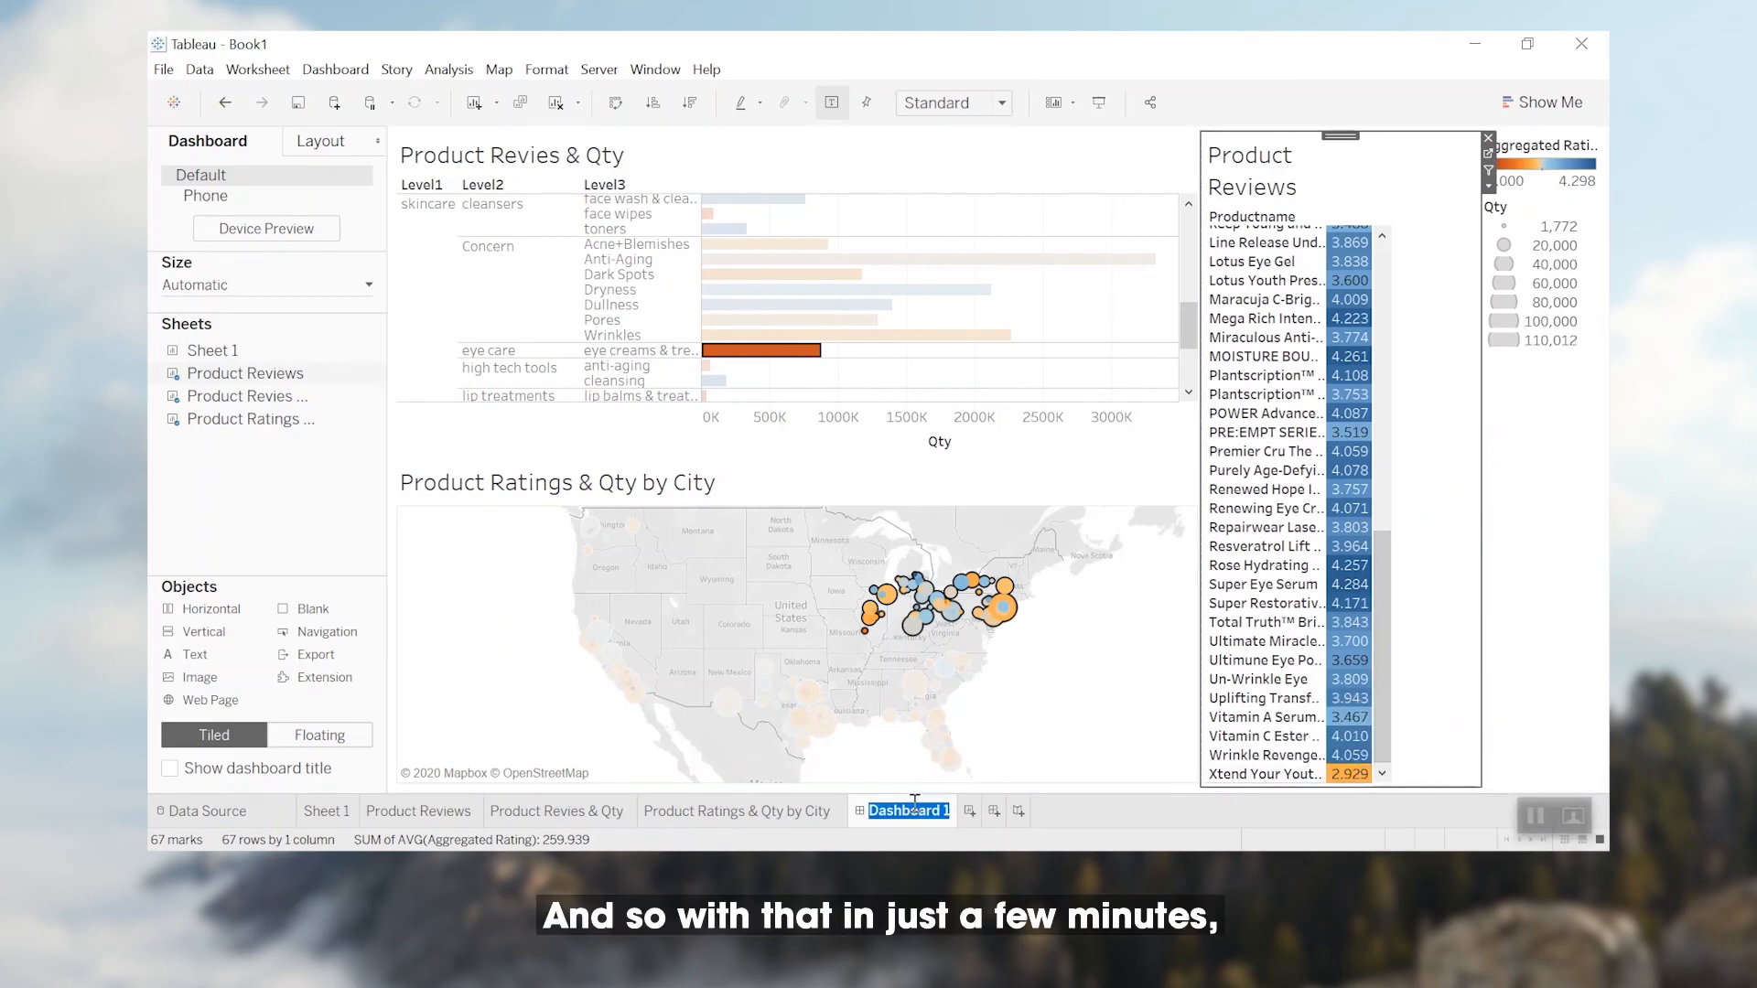
mouse_move(915, 802)
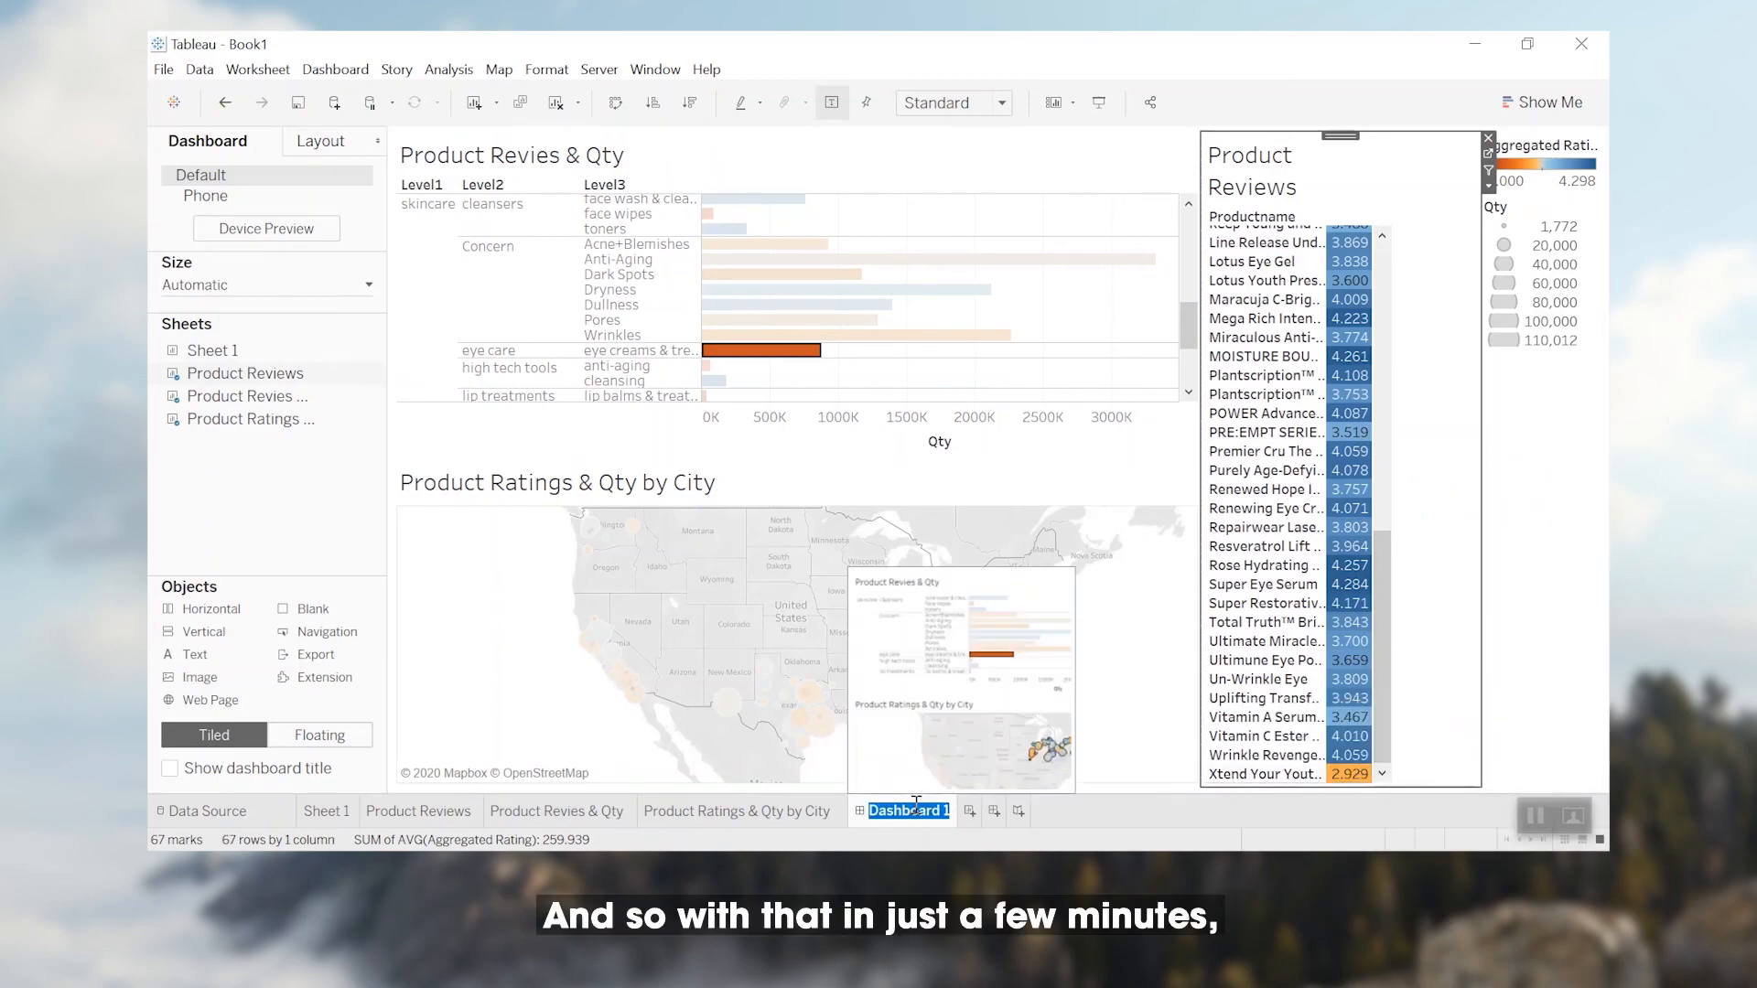